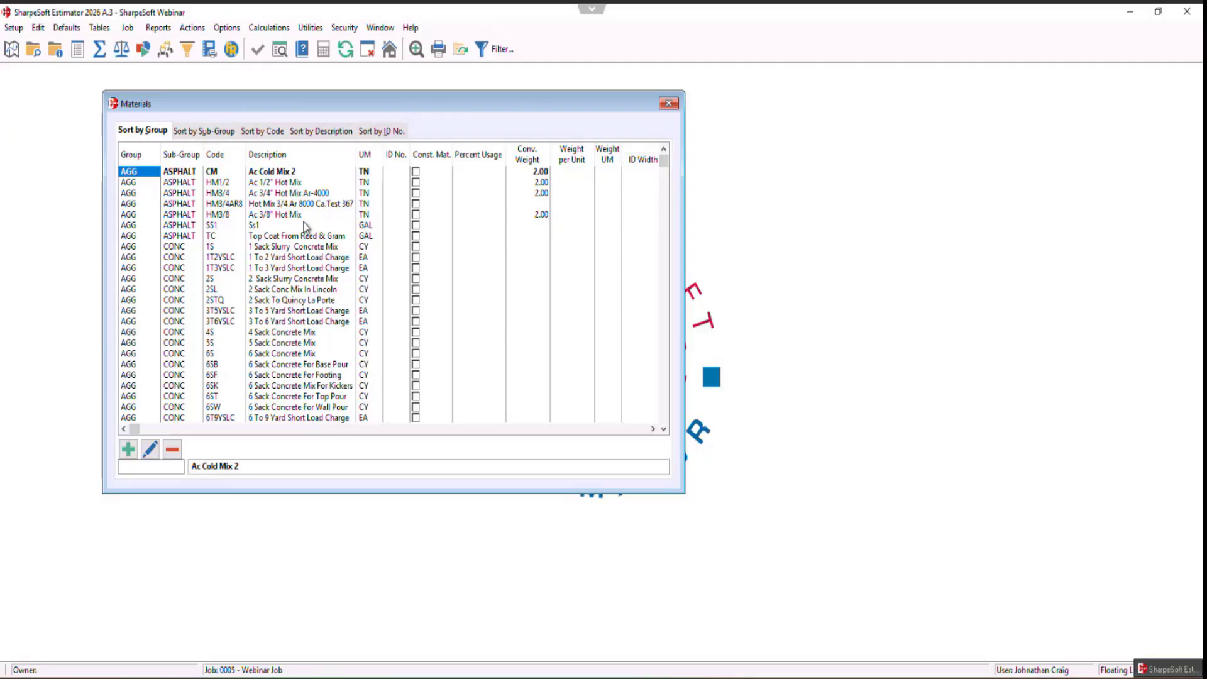
# Browse the materials list from the aggregate entries down to the last record, the 12" CSP pipe
pyautogui.press('Down')
pyautogui.press('Down')
pyautogui.press('Down')
pyautogui.press('Down')
pyautogui.press('Down')
pyautogui.press('Down')
pyautogui.press('Down')
pyautogui.press('Down')
pyautogui.press('Down')
pyautogui.press('Down')
pyautogui.press('Down')
pyautogui.press('Down')
pyautogui.press('Down')
pyautogui.press('Down')
pyautogui.press('Down')
pyautogui.press('Down')
pyautogui.press('Down')
pyautogui.press('Down')
pyautogui.press('Down')
pyautogui.press('Down')
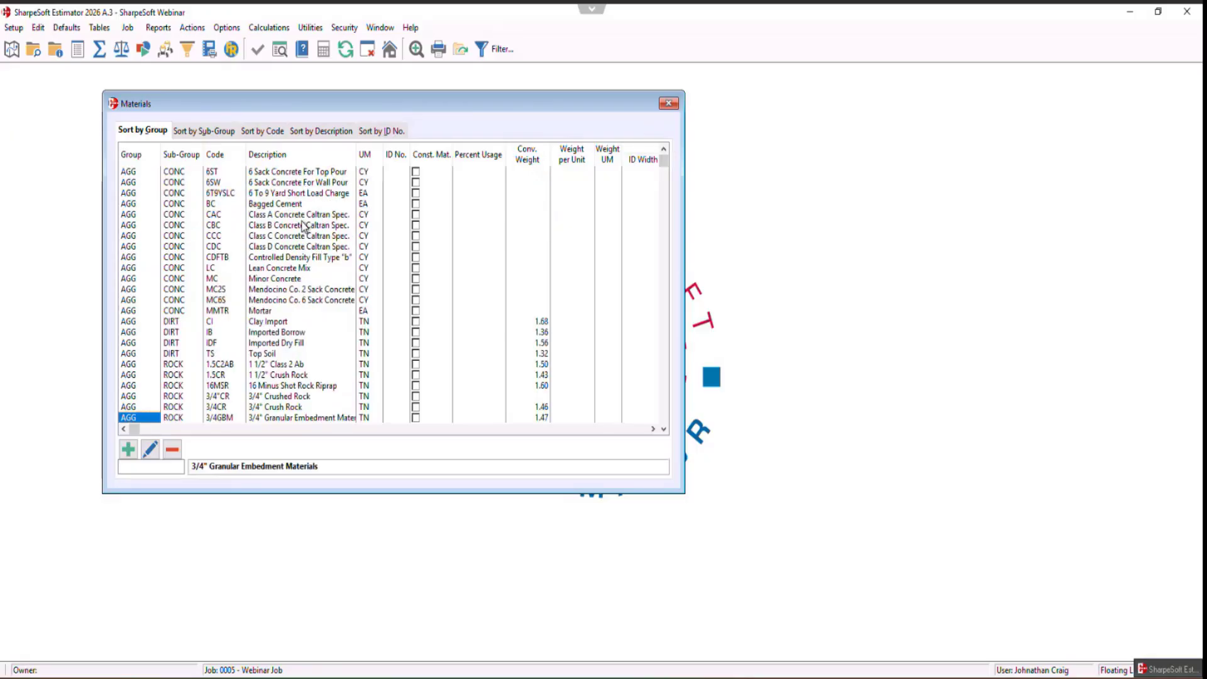
pyautogui.press('Down')
pyautogui.press('Down')
pyautogui.press('Down')
pyautogui.press('Down')
pyautogui.press('Down')
pyautogui.press('Down')
pyautogui.press('Down')
pyautogui.press('Down')
pyautogui.press('Down')
pyautogui.press('Down')
pyautogui.press('Down')
pyautogui.press('Down')
pyautogui.press('Down')
pyautogui.press('Down')
pyautogui.press('Down')
pyautogui.press('Down')
pyautogui.press('Down')
pyautogui.press('Down')
pyautogui.press('Down')
pyautogui.press('Down')
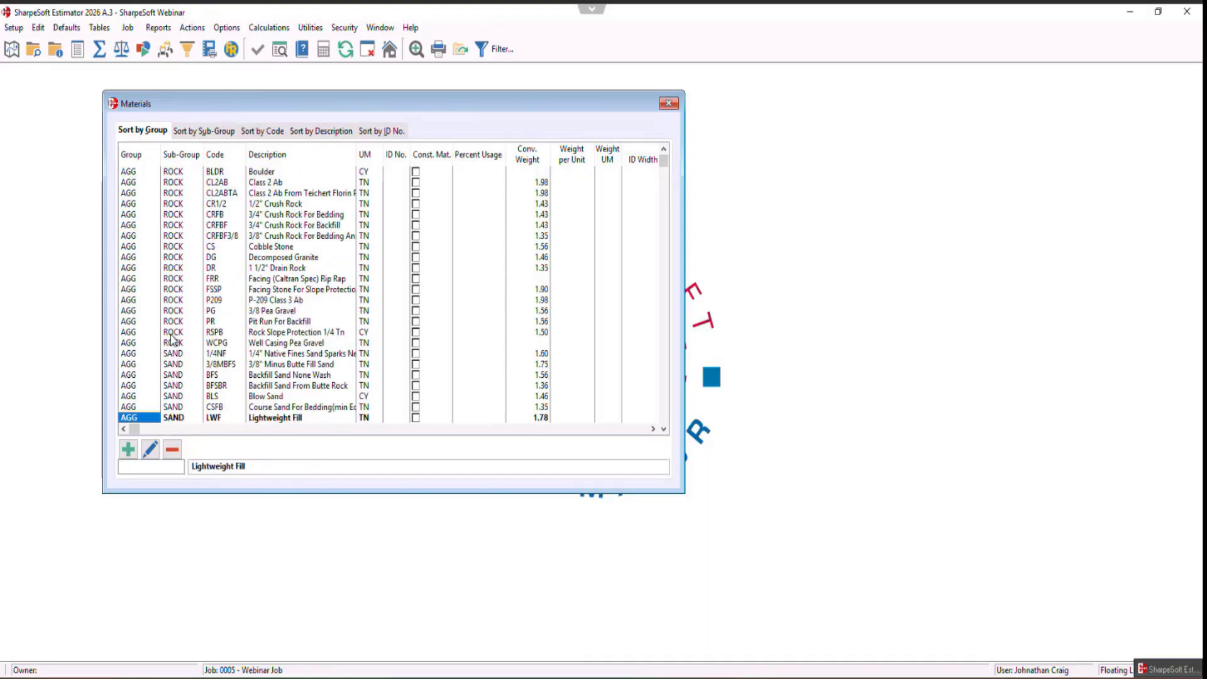
pyautogui.press('Down')
pyautogui.press('Down')
pyautogui.press('Down')
pyautogui.press('Down')
pyautogui.press('Down')
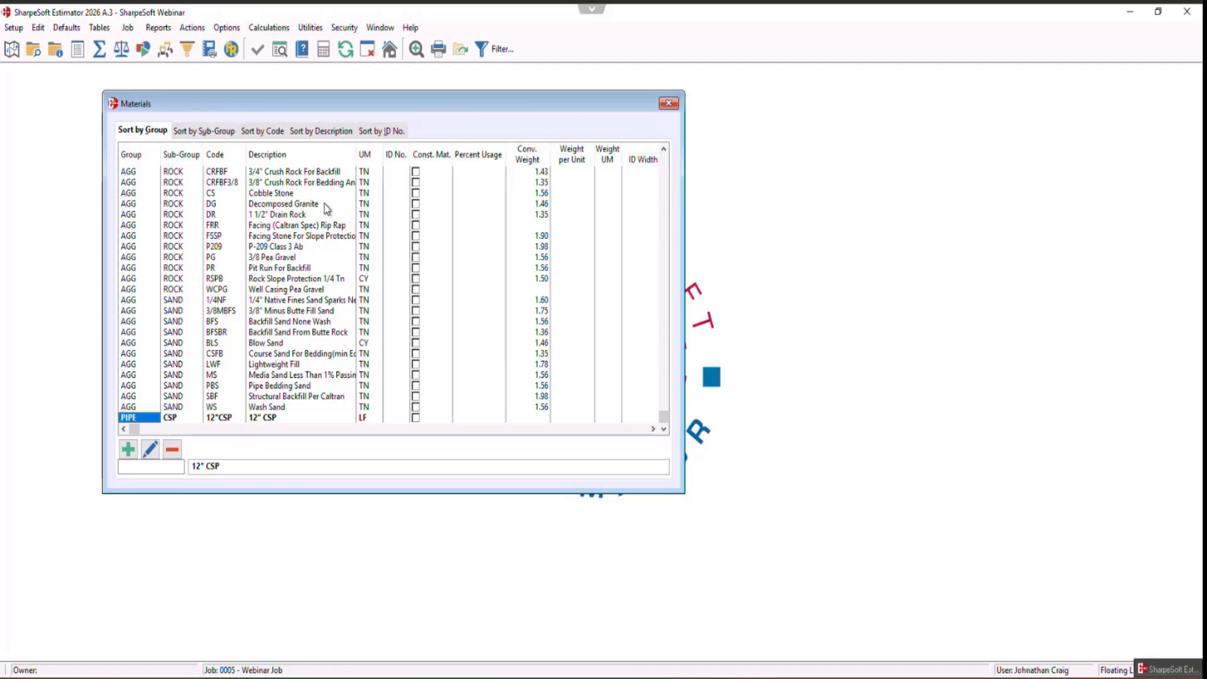
# Insert a new material record and bring up the selection of material groups for it
pyautogui.click(127, 452)
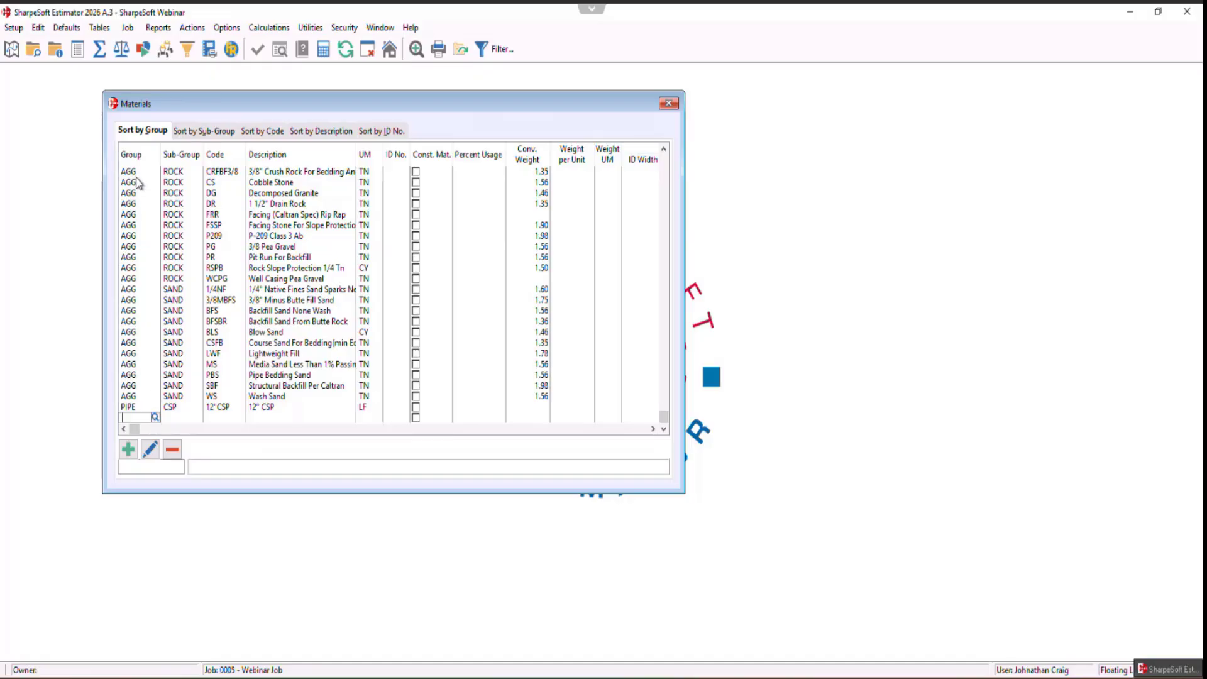
pyautogui.write('PIPE')
pyautogui.press('BackSpace')
pyautogui.press('BackSpace')
pyautogui.press('BackSpace')
pyautogui.press('BackSpace')
pyautogui.write('AGG')
pyautogui.click(156, 419)
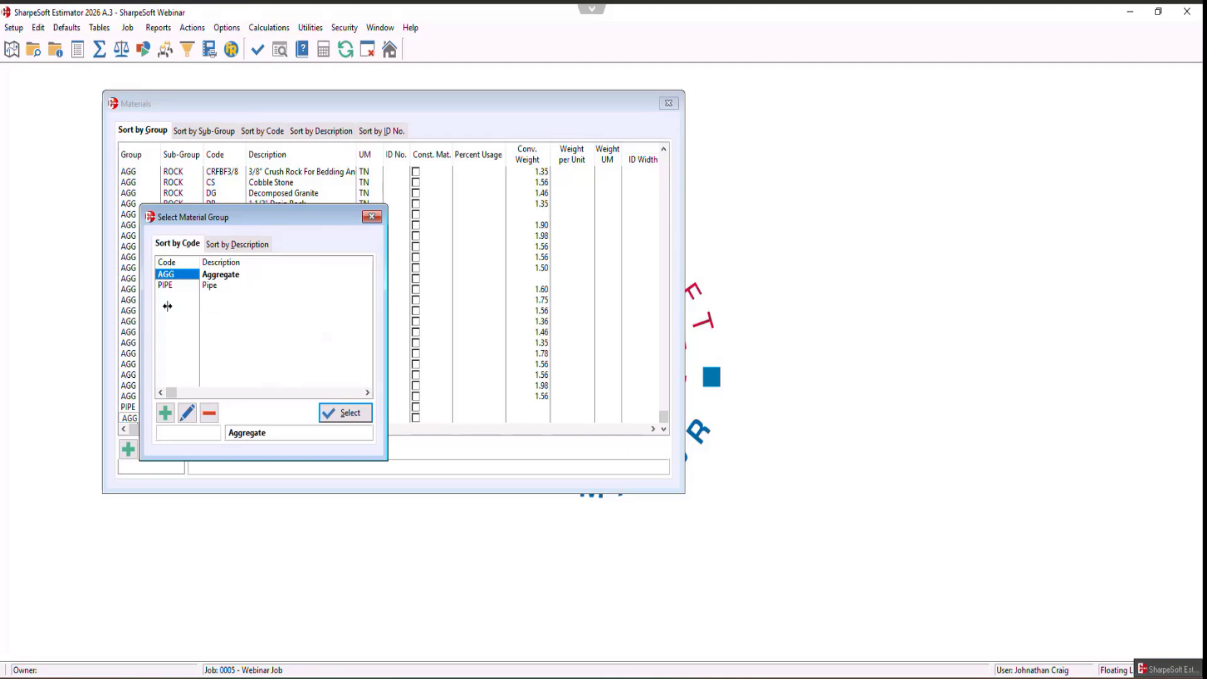
pyautogui.click(165, 413)
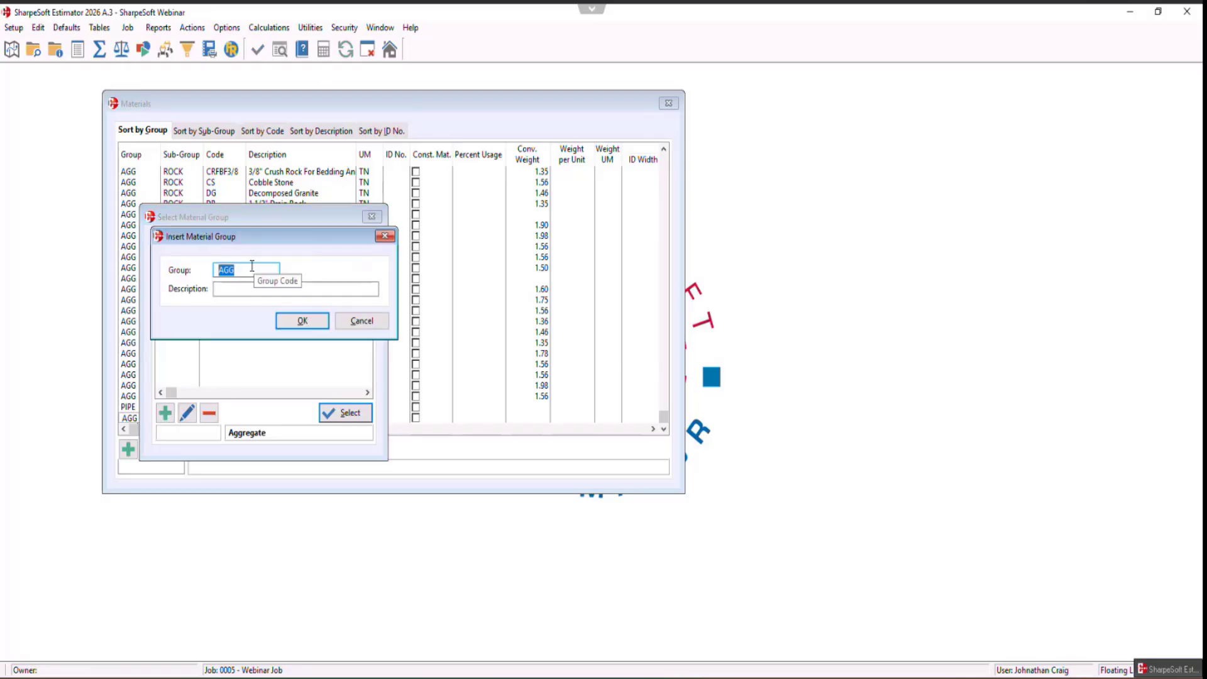
pyautogui.write('PC')
pyautogui.press('Tab')
pyautogui.write('P')
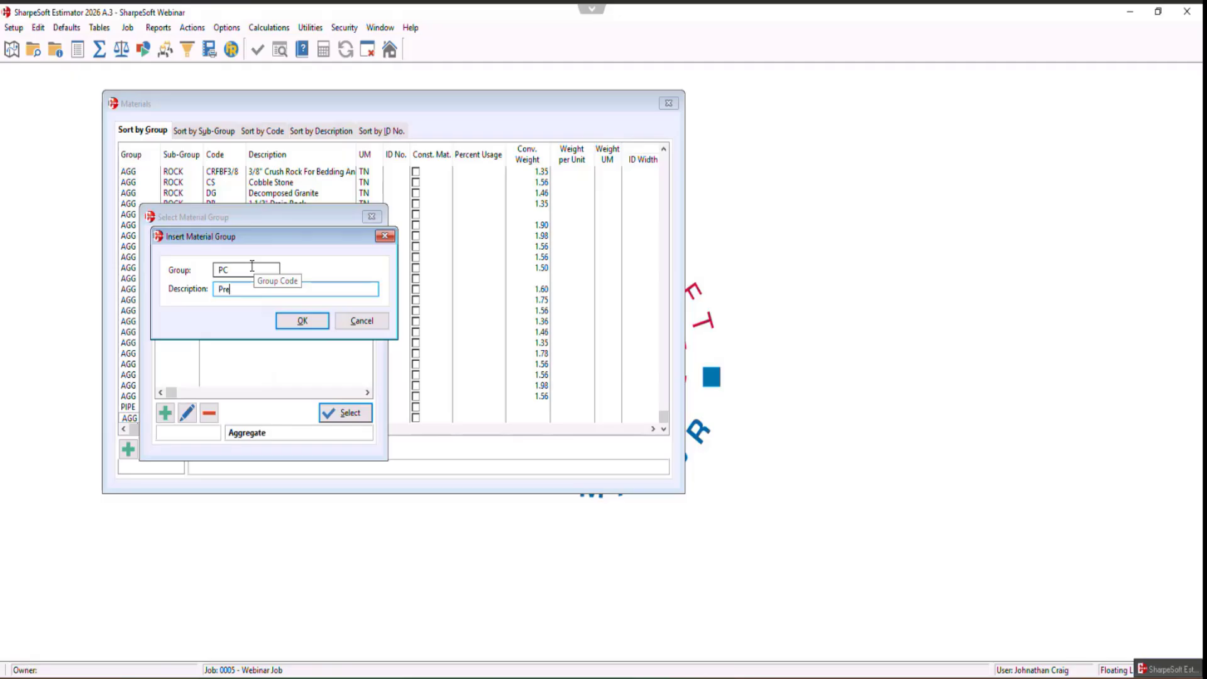
pyautogui.write('recast')
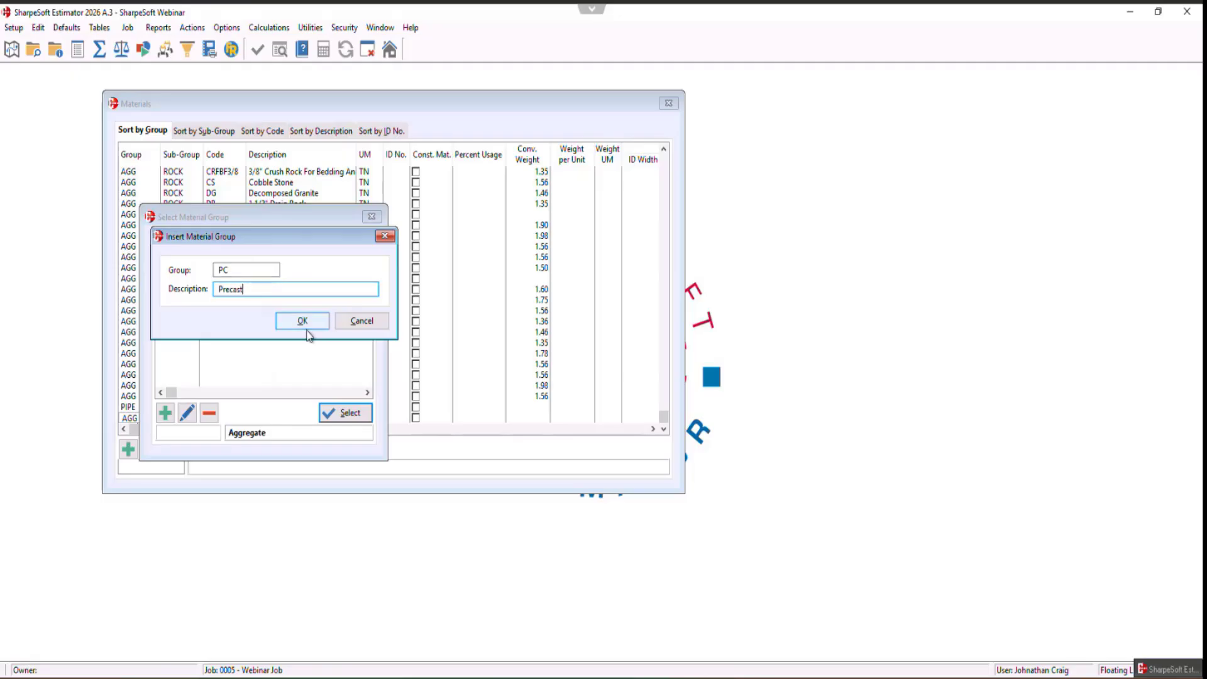
pyautogui.click(385, 236)
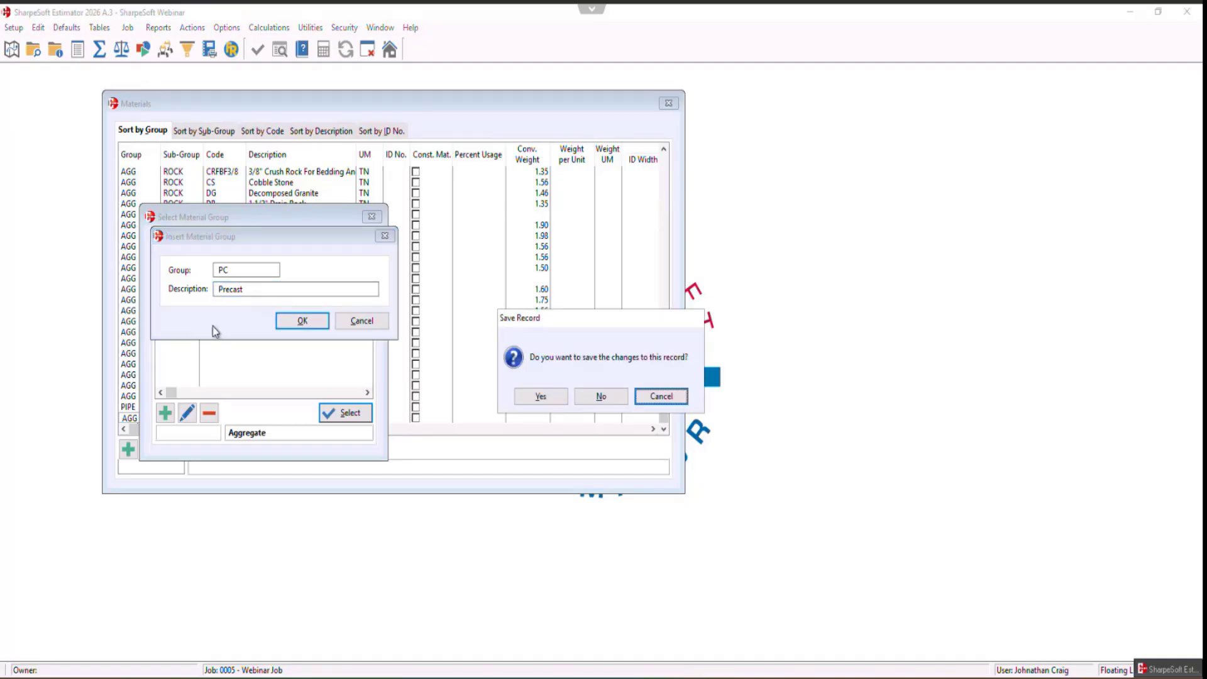
pyautogui.click(597, 396)
# Assign the existing Pipe group to the new material record
pyautogui.click(212, 287)
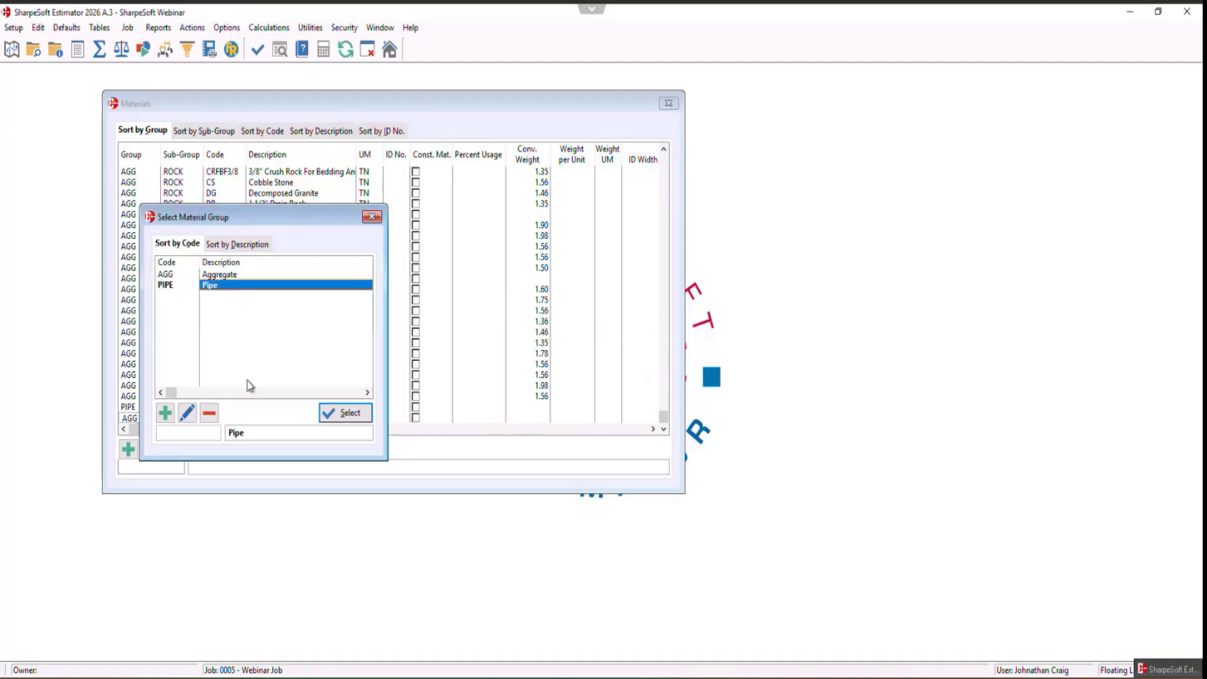
pyautogui.click(350, 415)
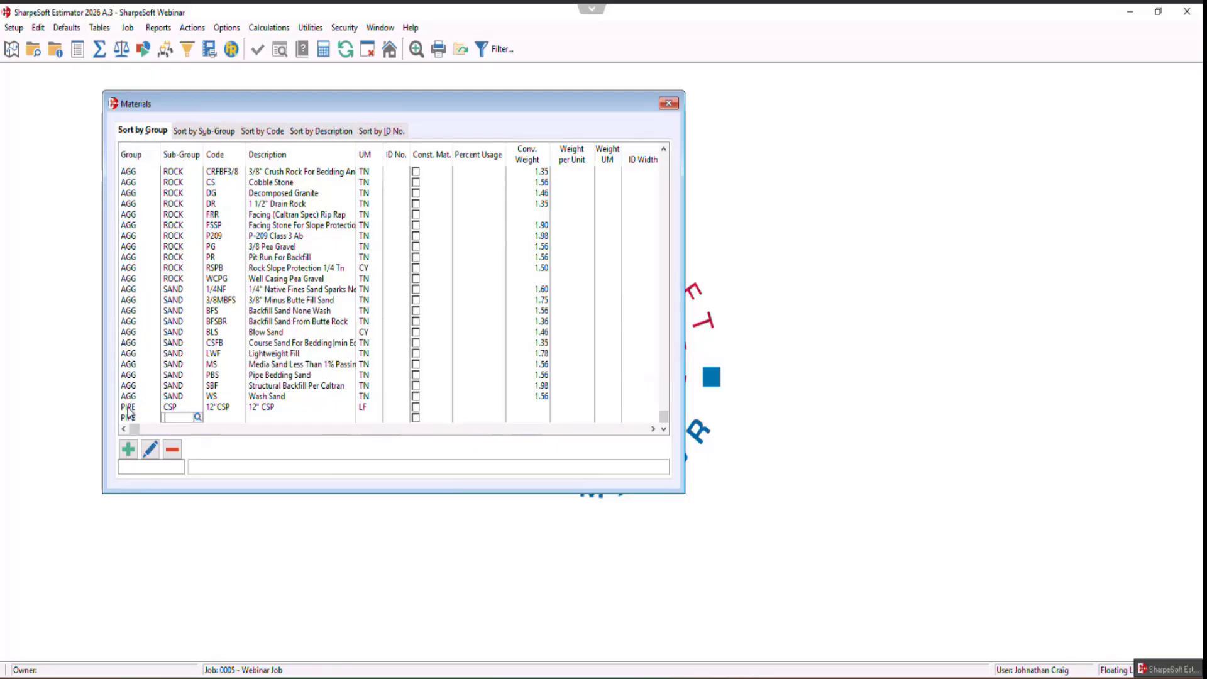
# Create a sub-group PVC described as "PVC Pipe" in the PIPE group and assign it to the new material
pyautogui.click(198, 417)
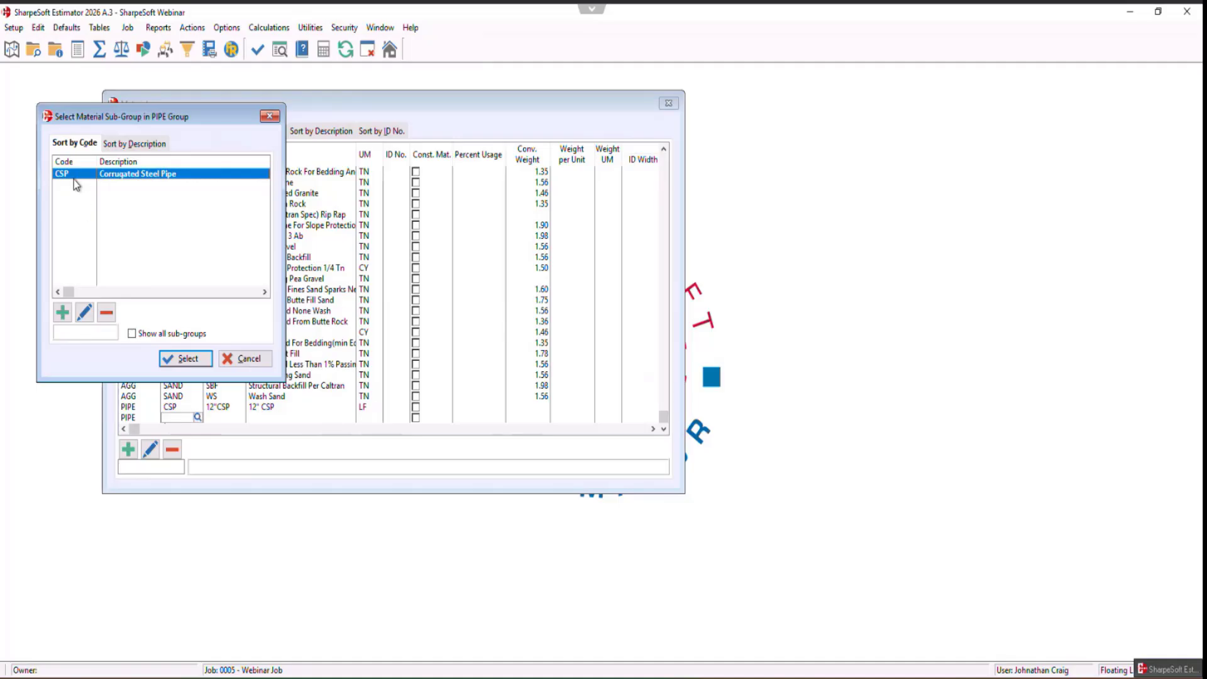
pyautogui.click(62, 312)
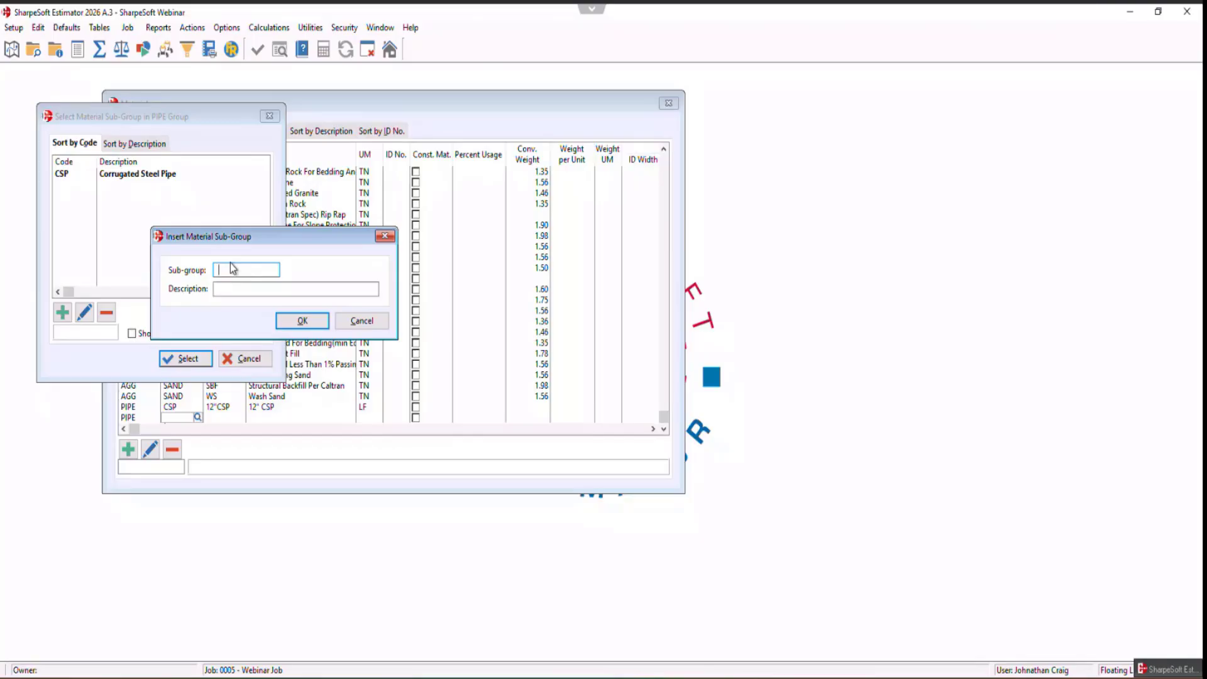
pyautogui.write('PVC')
pyautogui.press('Tab')
pyautogui.write('PVC Pipe')
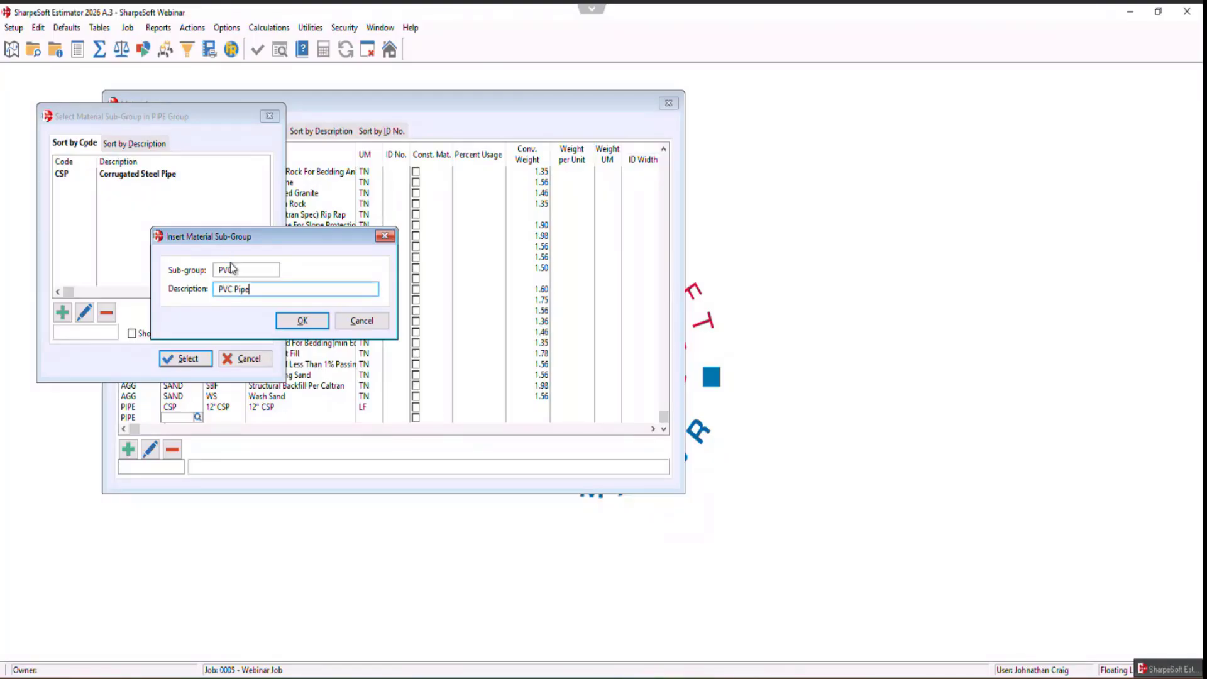
pyautogui.click(302, 322)
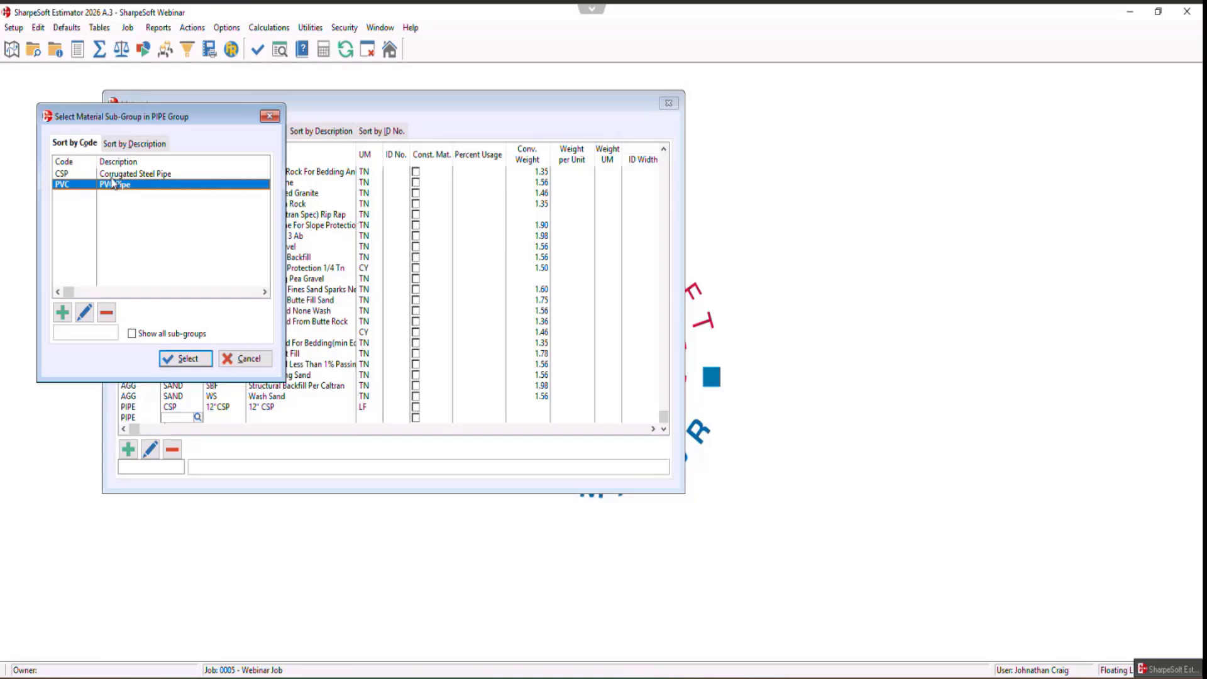
pyautogui.click(187, 359)
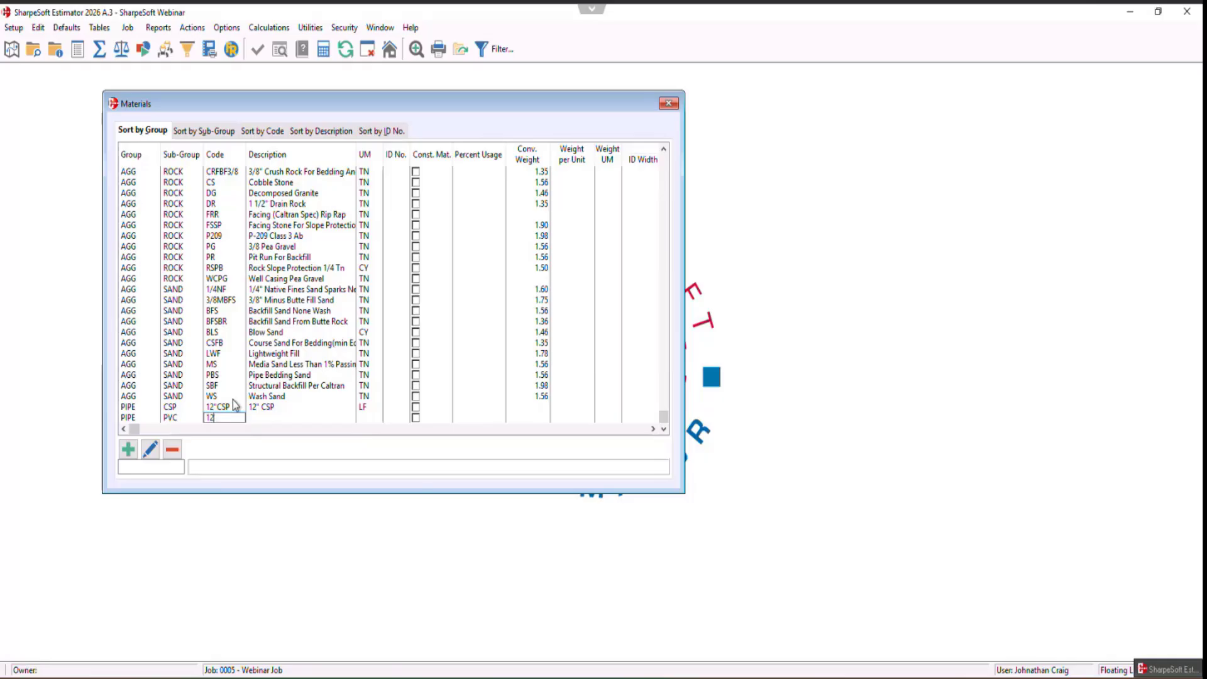
# Complete the new material with code 12"PVC, description 12" PVC and unit of measure LF
pyautogui.write('"')
pyautogui.write('"')
pyautogui.write('P')
pyautogui.write('VC')
pyautogui.press('Tab')
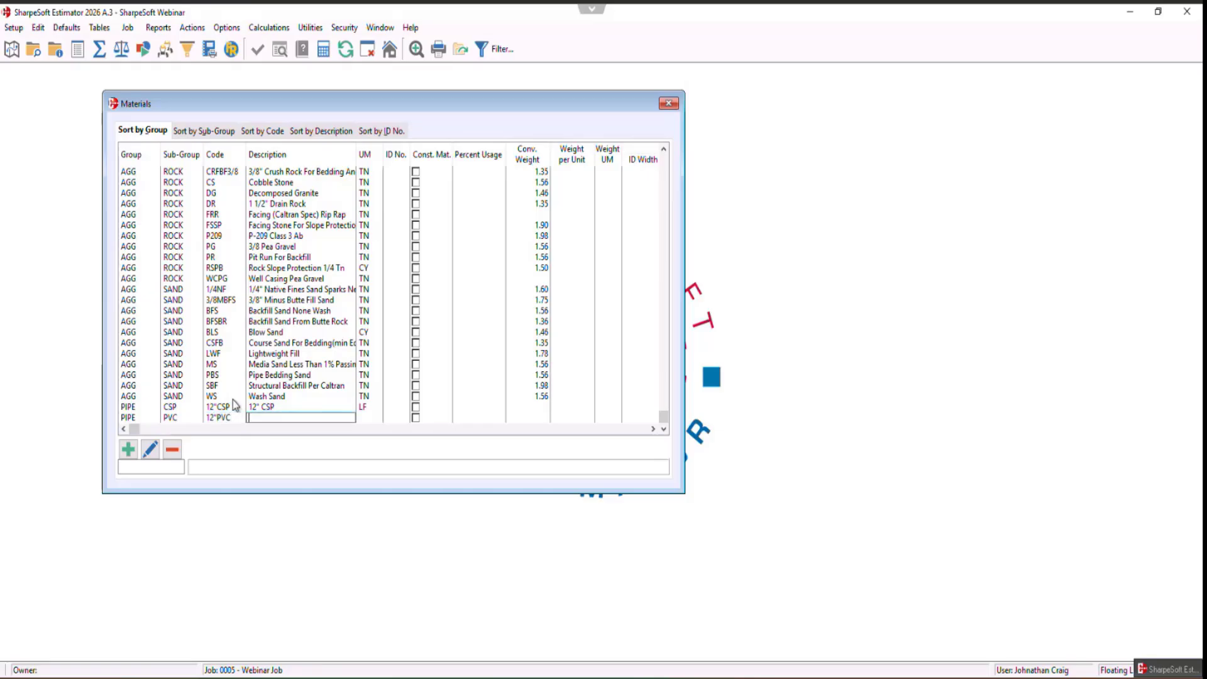
pyautogui.write('12" PVC')
pyautogui.press('Tab')
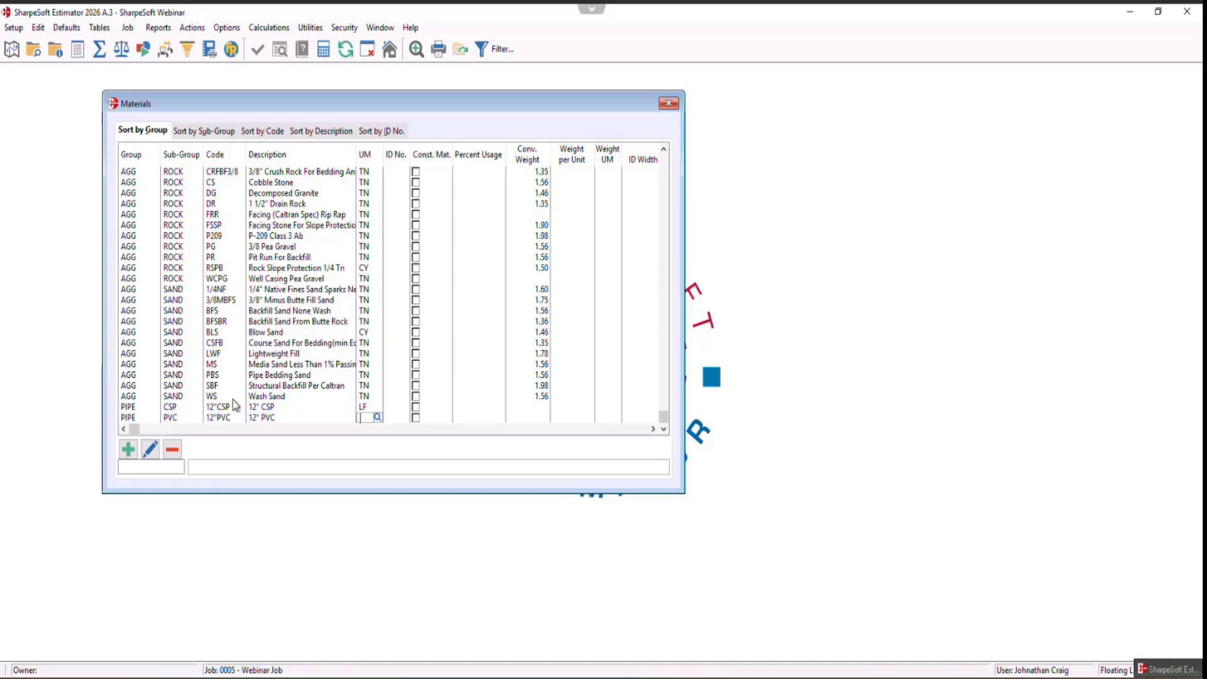
pyautogui.write('L')
pyautogui.write('F')
pyautogui.press('Tab')
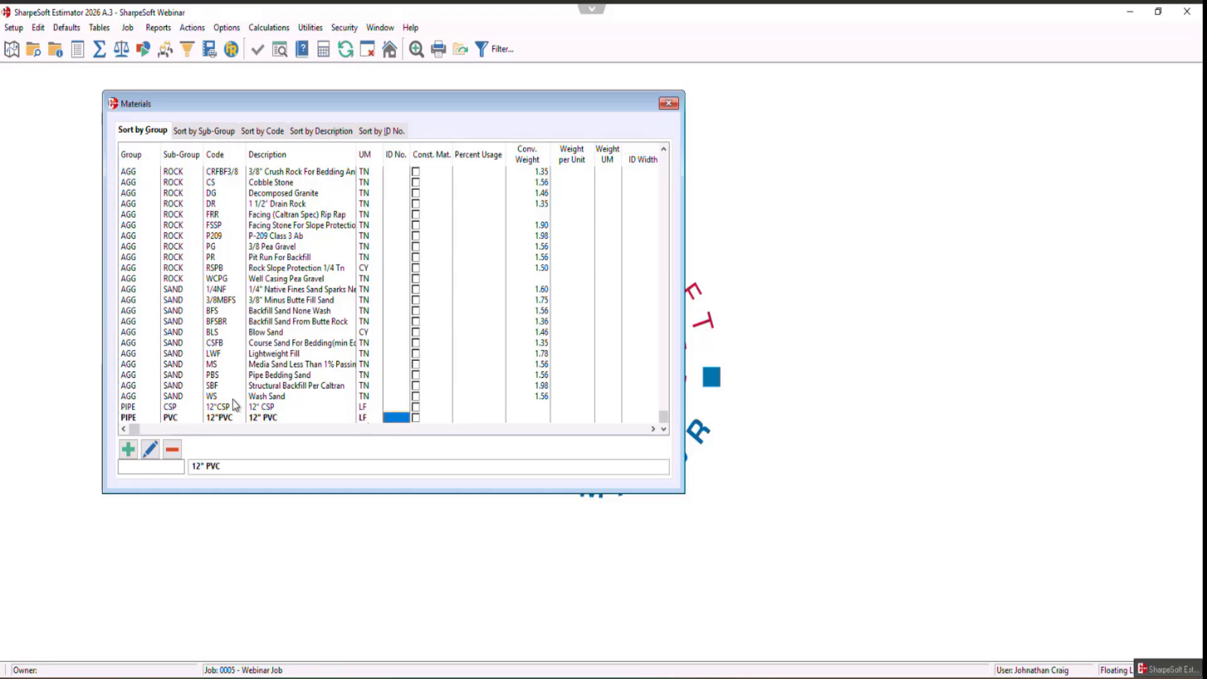
# Add a vendor cost for the 12" PVC material with vendor code PLUG and a unit cost of 5.5
pyautogui.click(268, 417)
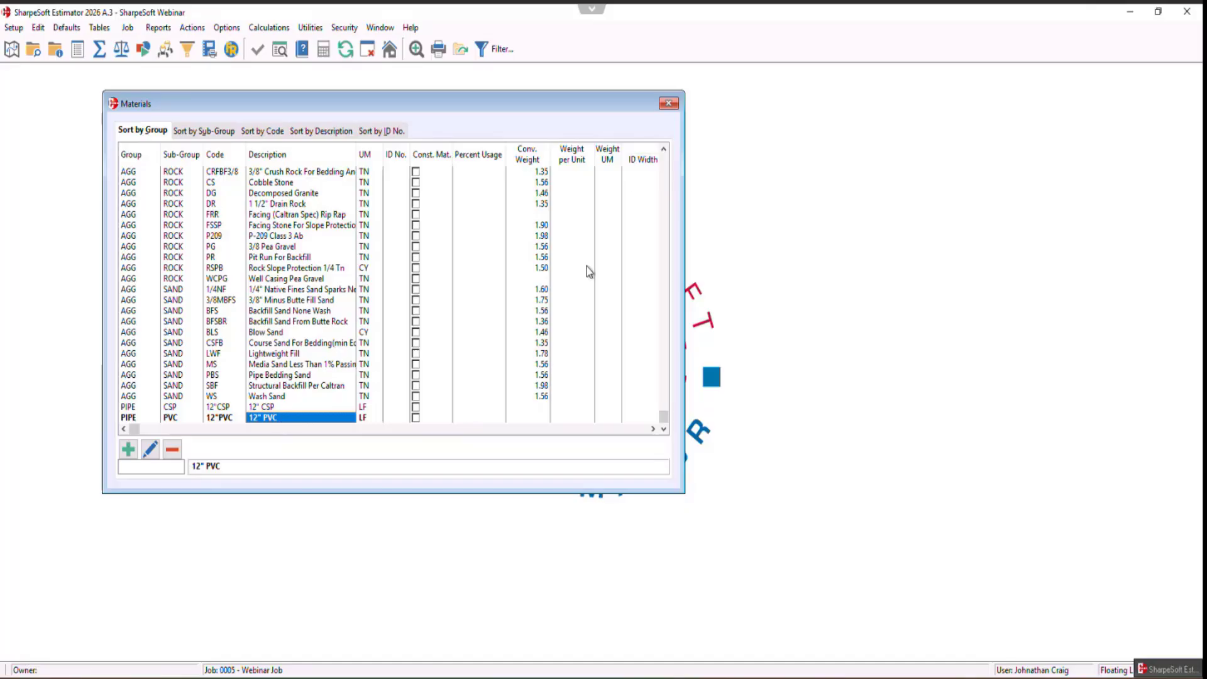
pyautogui.doubleClick(270, 418)
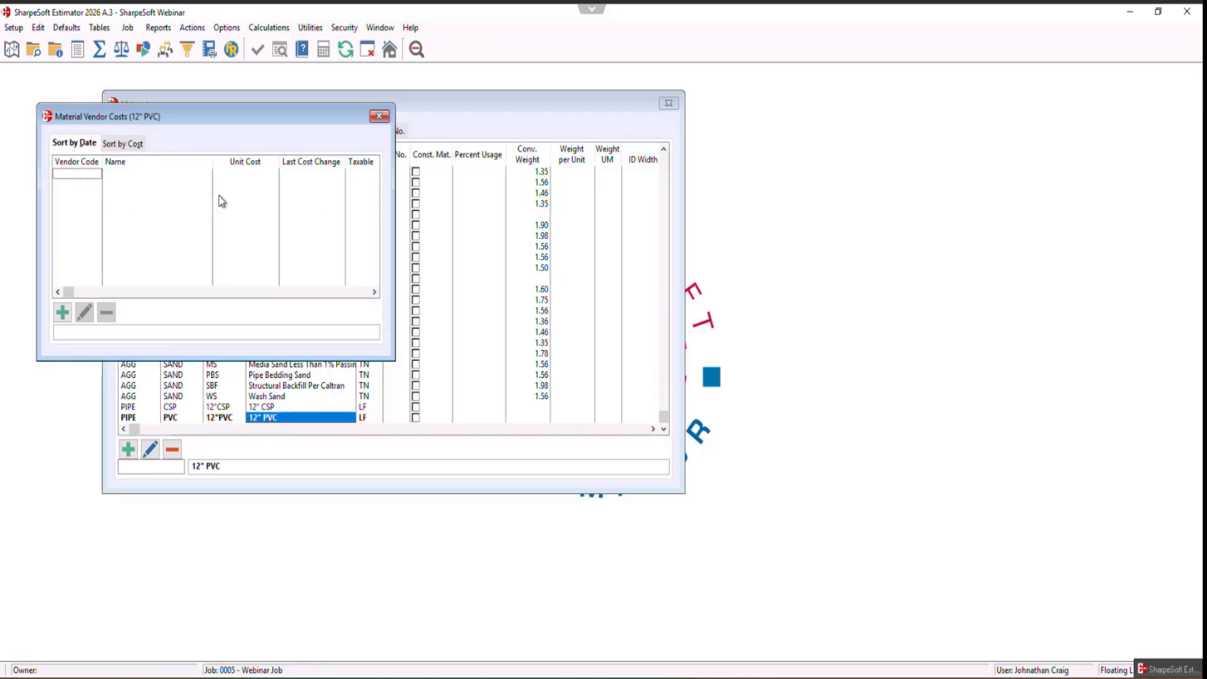
pyautogui.write('PLUG')
pyautogui.press('Tab')
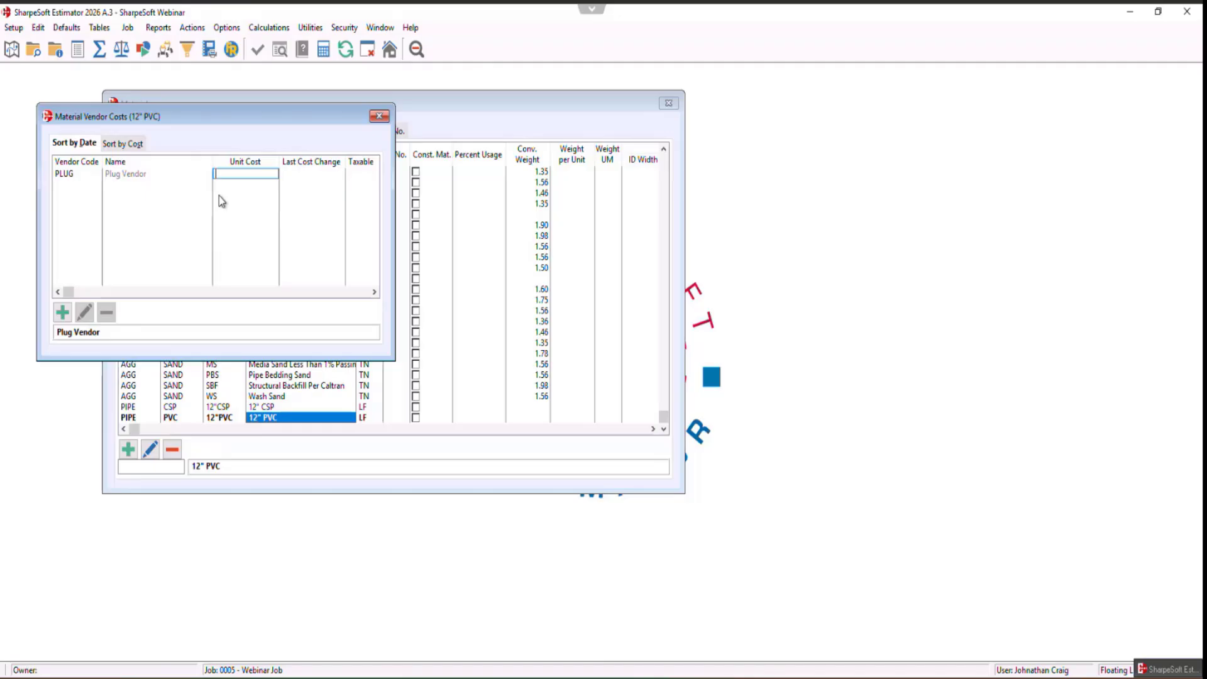
pyautogui.write('5.5')
pyautogui.press('Return')
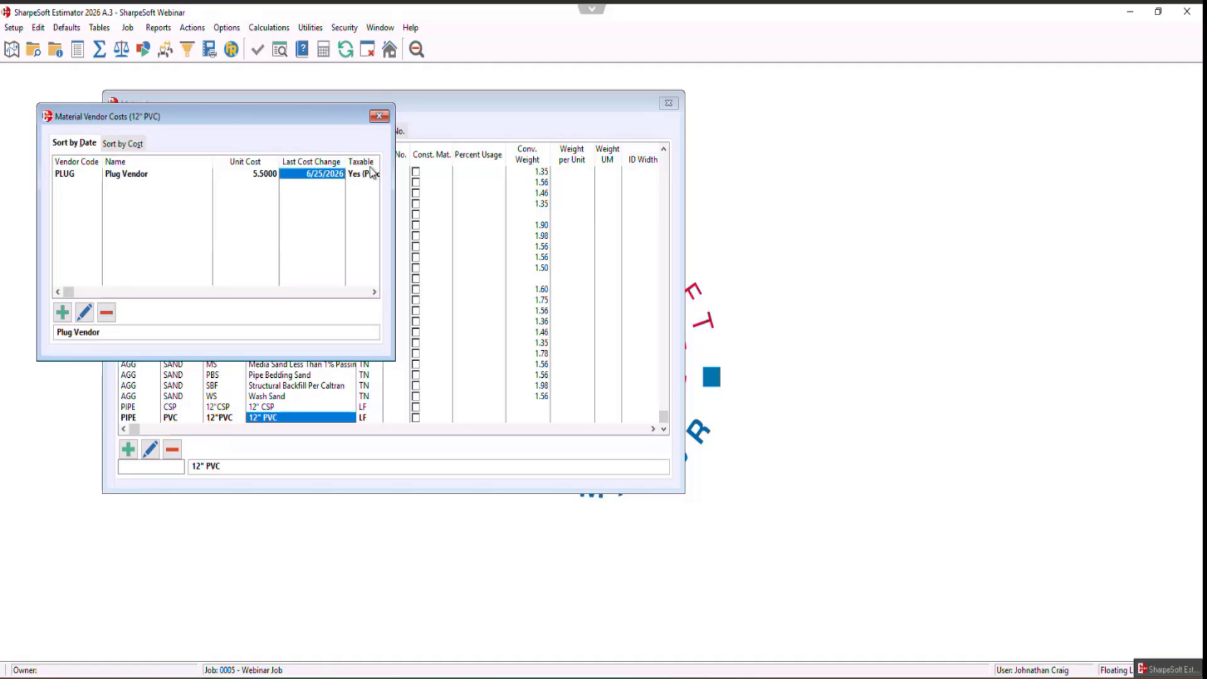
pyautogui.moveTo(394, 173); pyautogui.dragTo(464, 173)
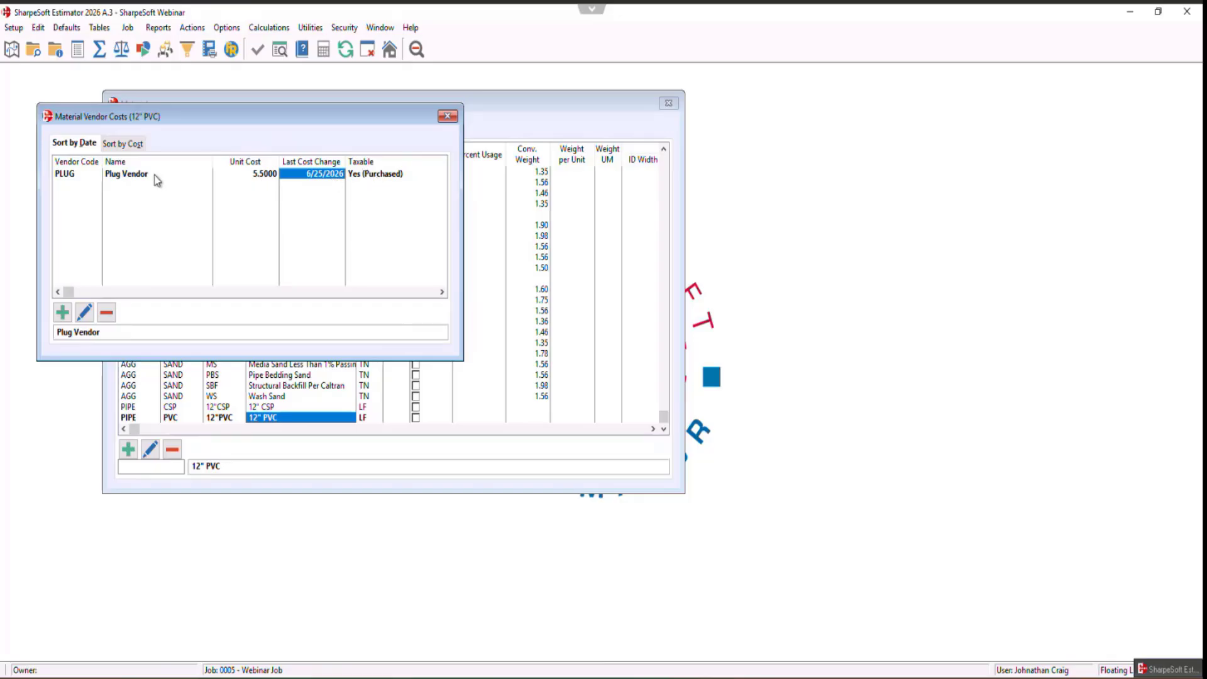
pyautogui.click(450, 118)
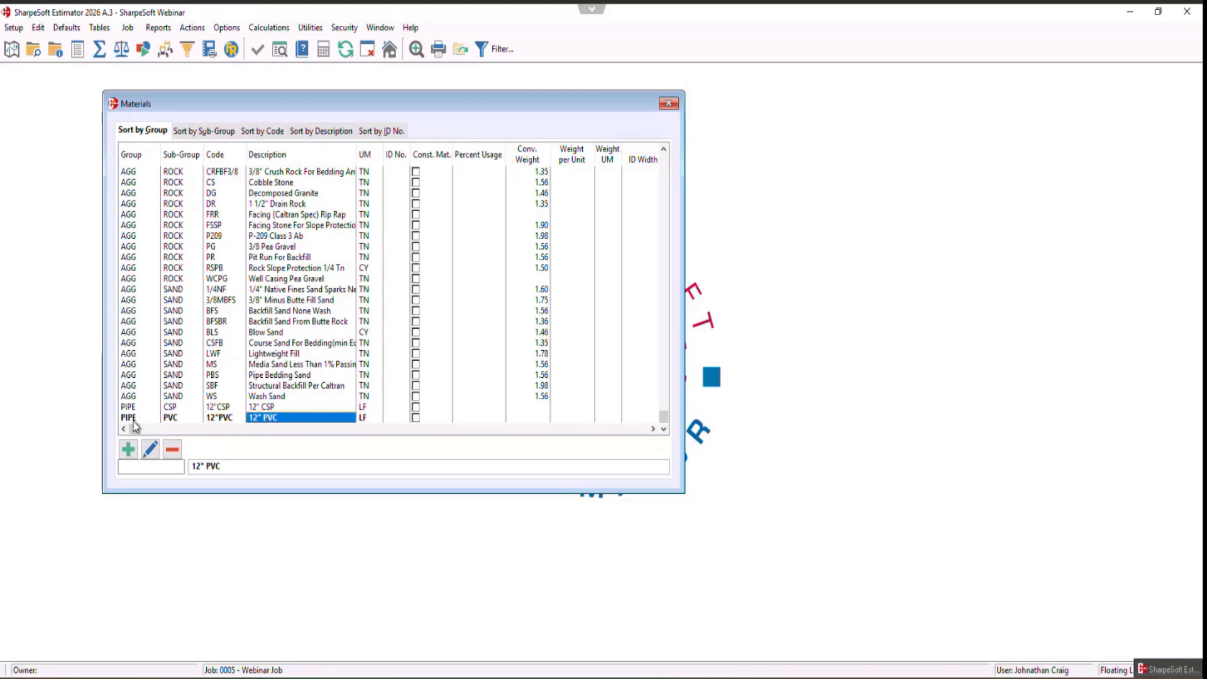
# Change the Plug Vendor's unit cost for the 12" PVC material to 6.75 and close the vendor costs
pyautogui.doubleClick(284, 418)
pyautogui.press('Tab')
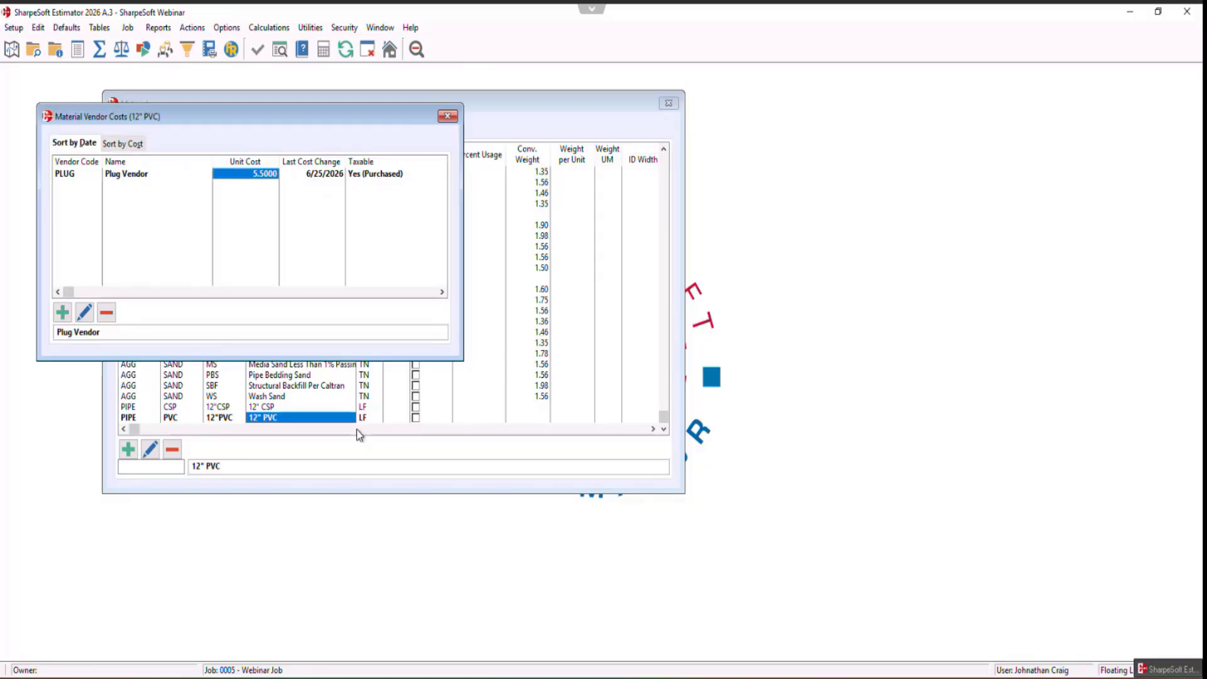
pyautogui.write('6.75')
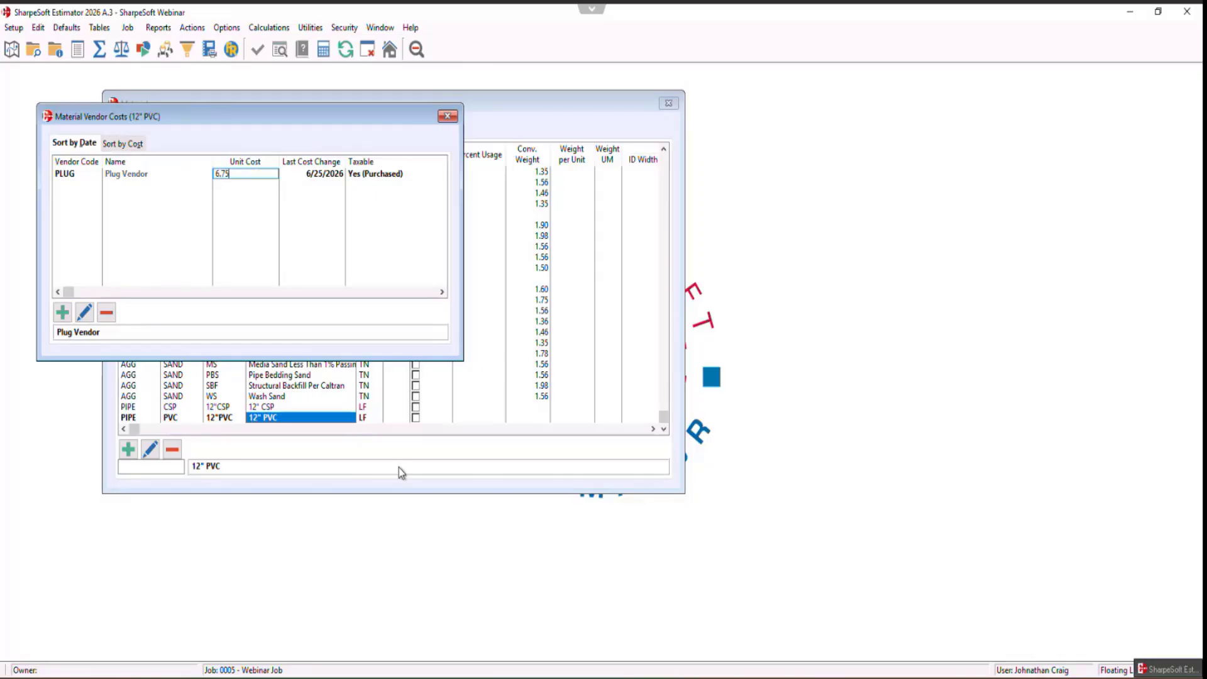
pyautogui.press('Tab')
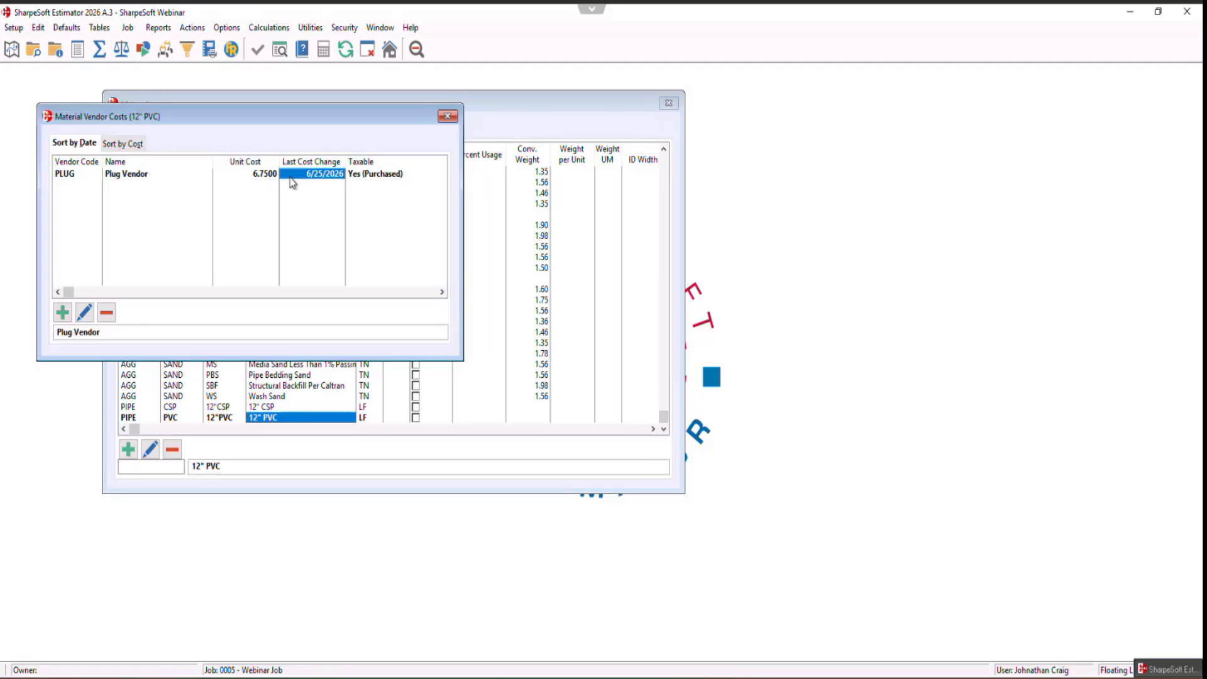
pyautogui.click(450, 117)
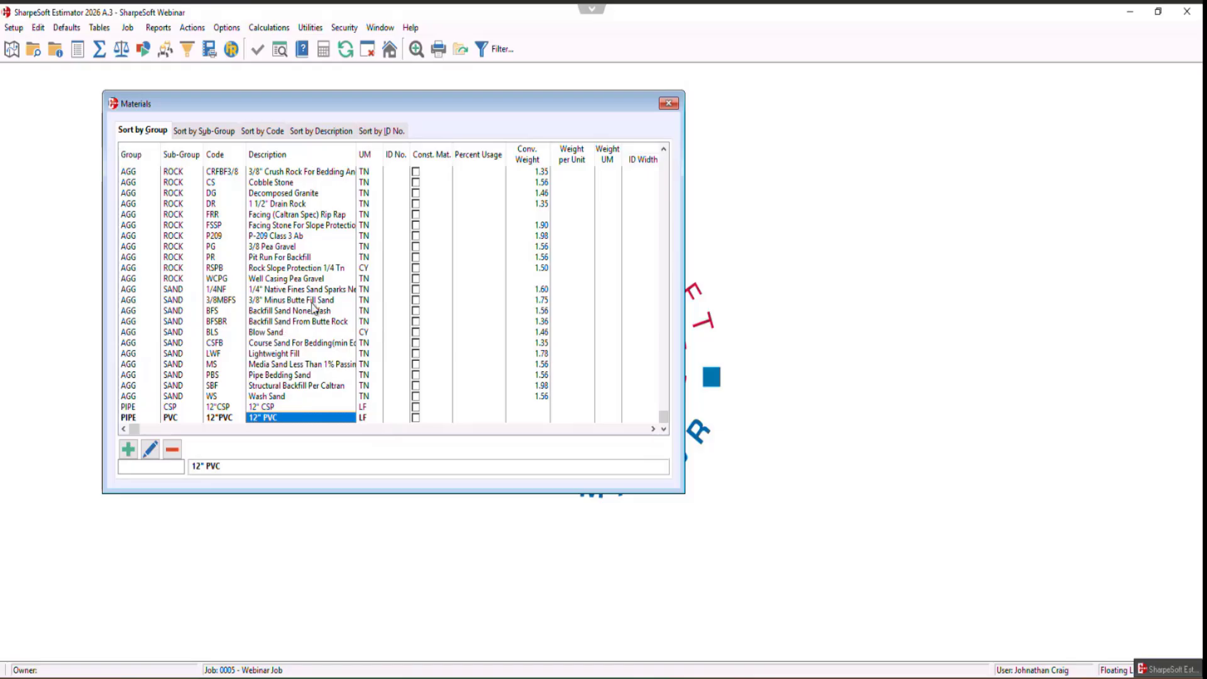
# Switch to the Material List sheet in Excel and examine the example row's group, sub-group, material, cost, unit of measure and vendor columns
pyautogui.rightClick(262, 248)
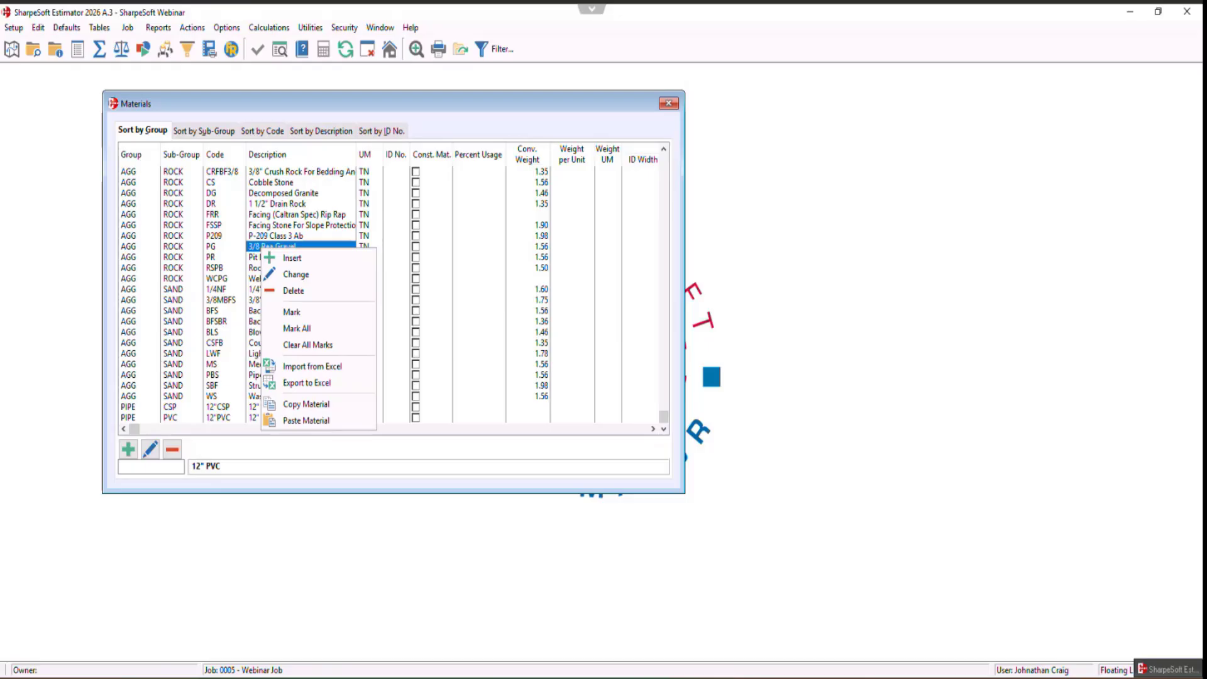
pyautogui.moveTo(0, 116); pyautogui.dragTo(756, 70)
pyautogui.click(965, 72)
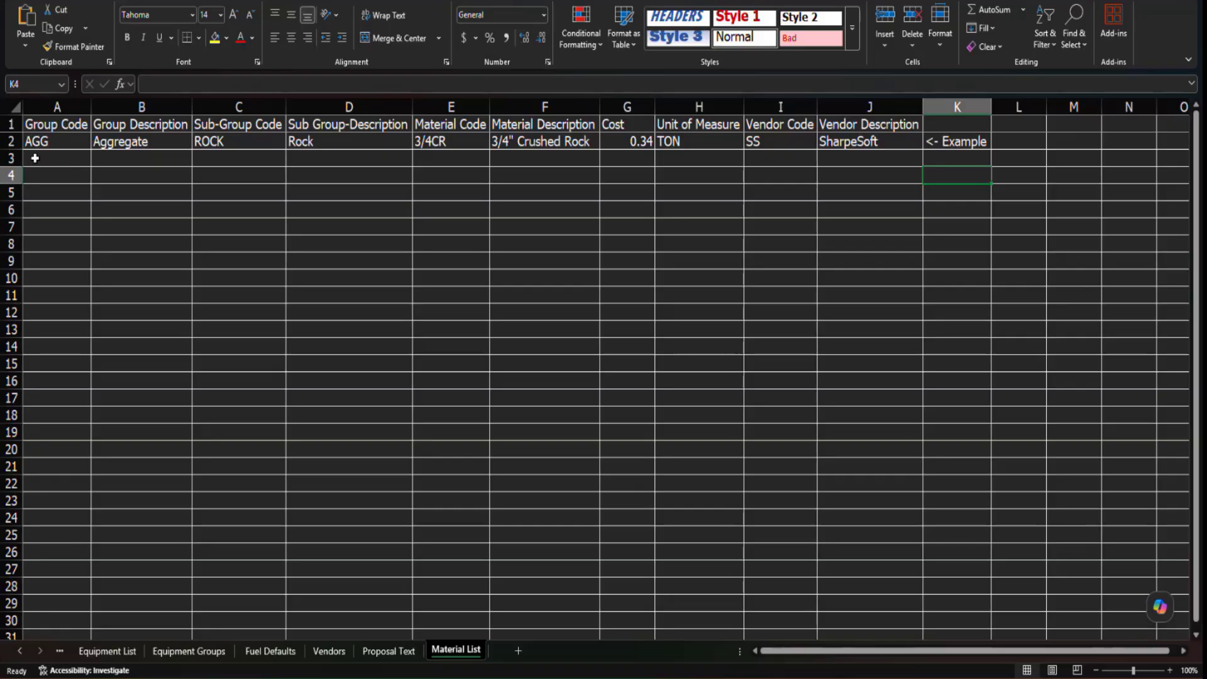
pyautogui.click(59, 143)
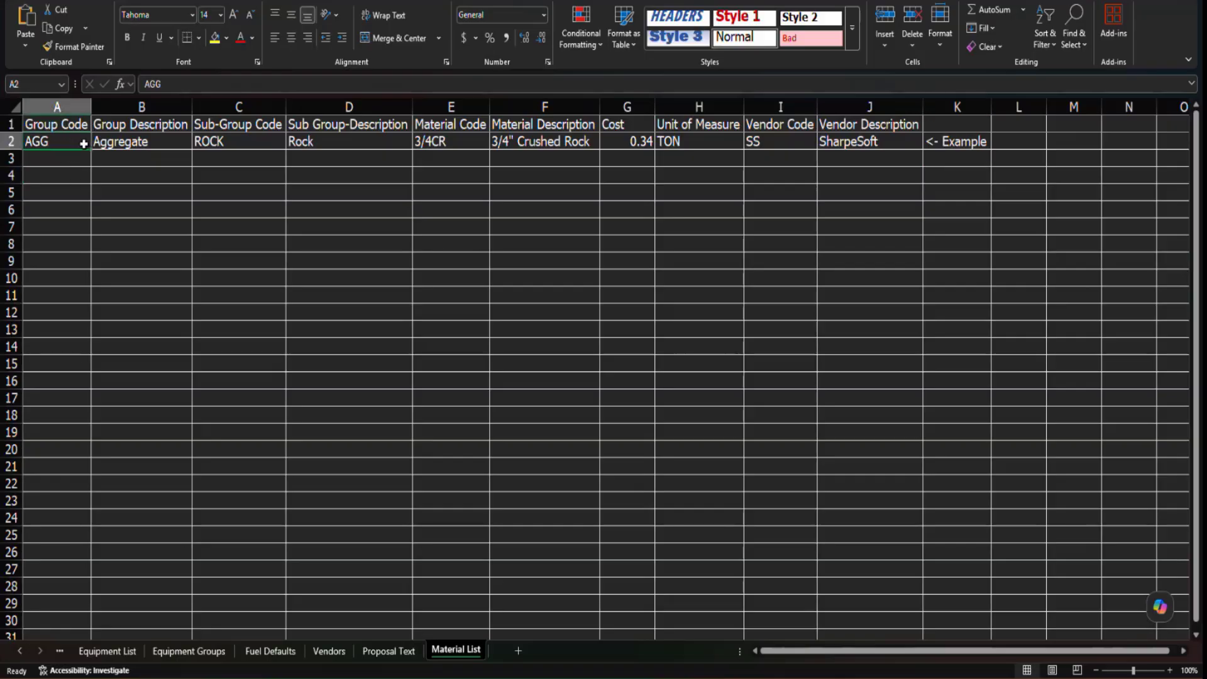
pyautogui.click(118, 143)
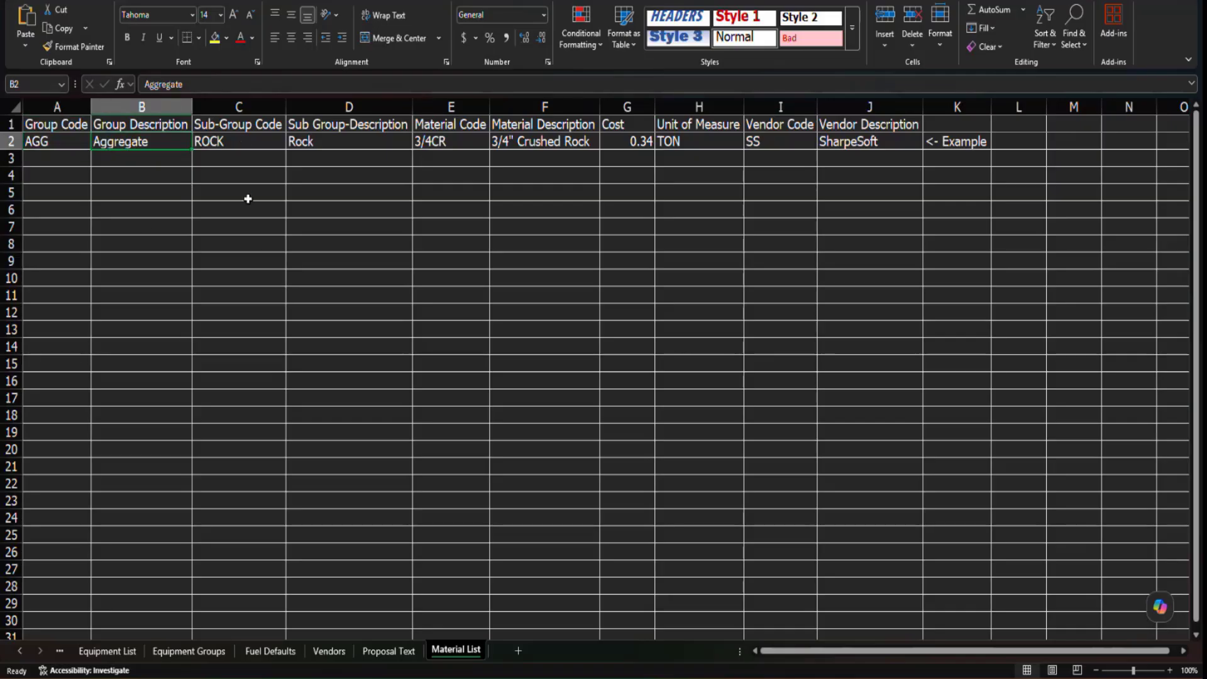
pyautogui.click(246, 141)
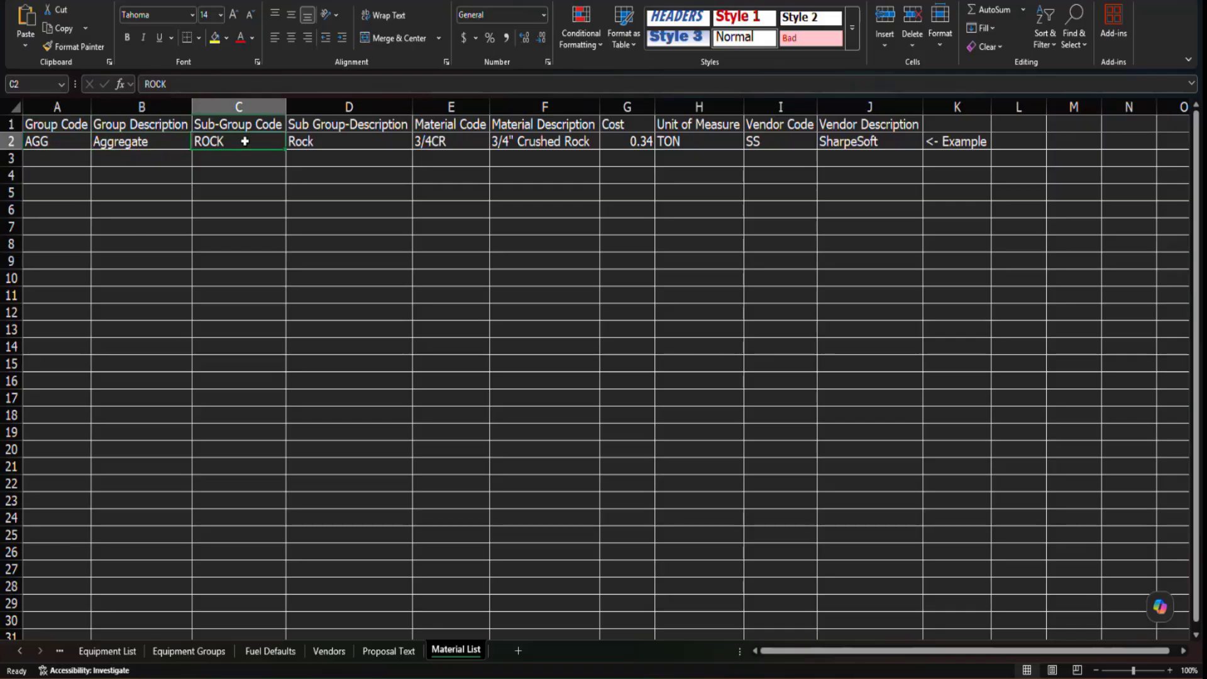
pyautogui.click(321, 145)
pyautogui.click(443, 143)
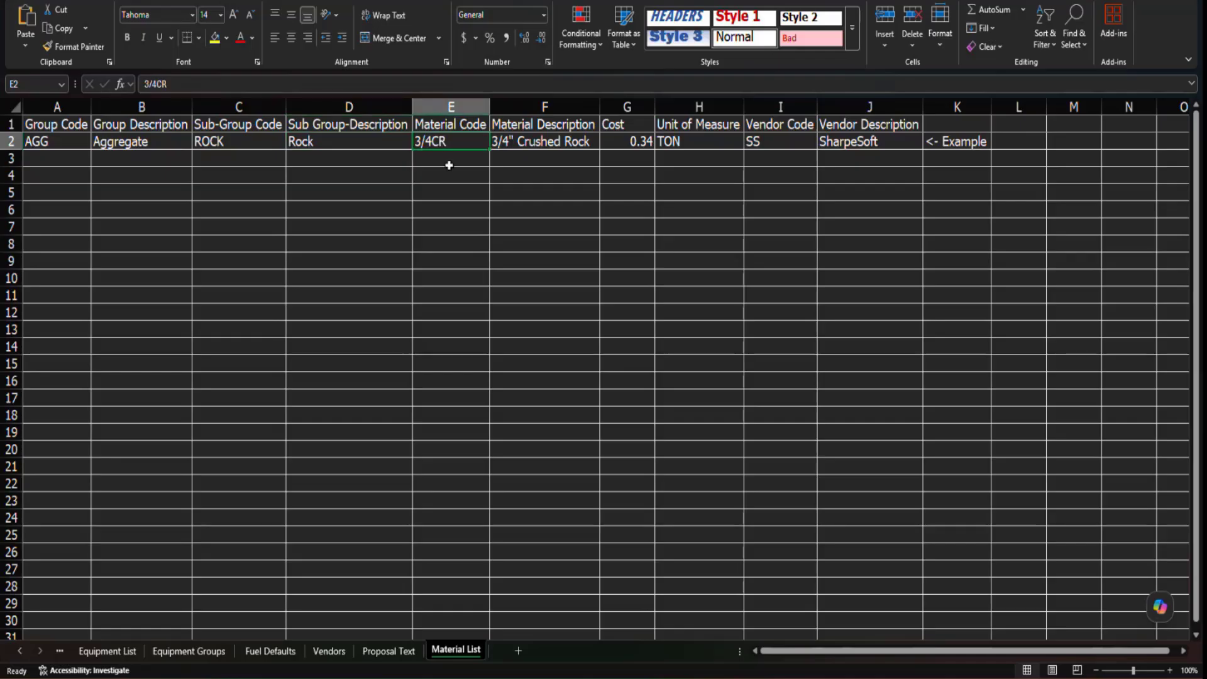
pyautogui.click(526, 146)
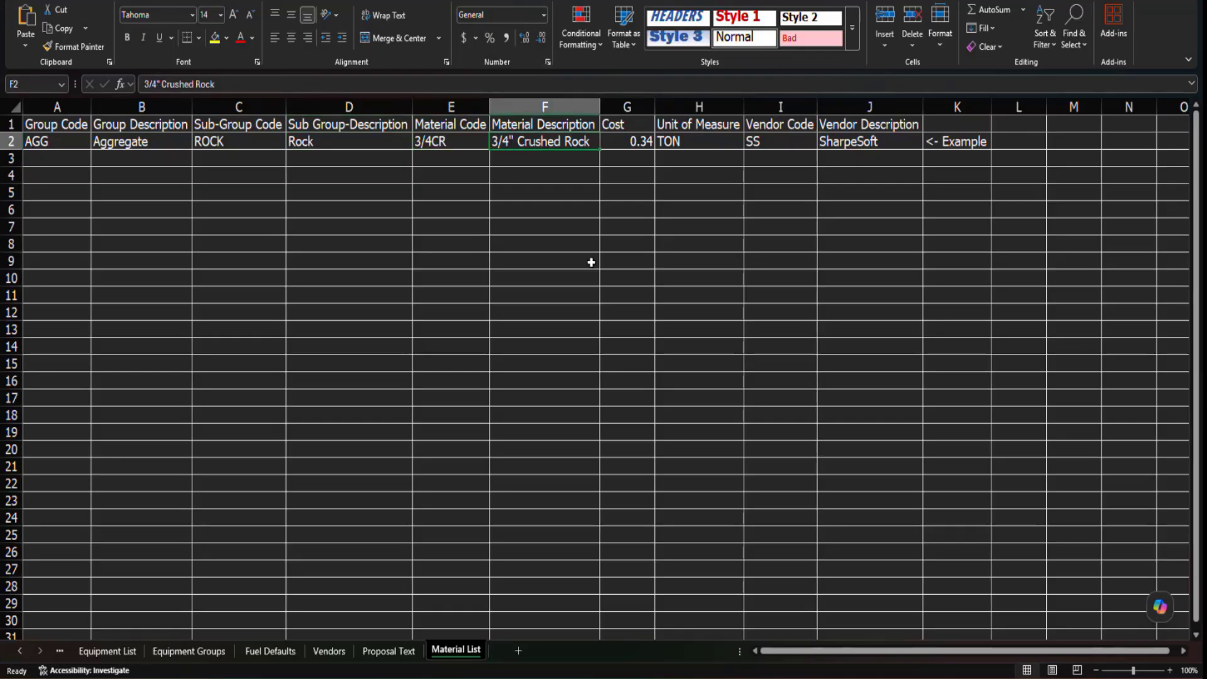
pyautogui.click(638, 146)
pyautogui.click(684, 146)
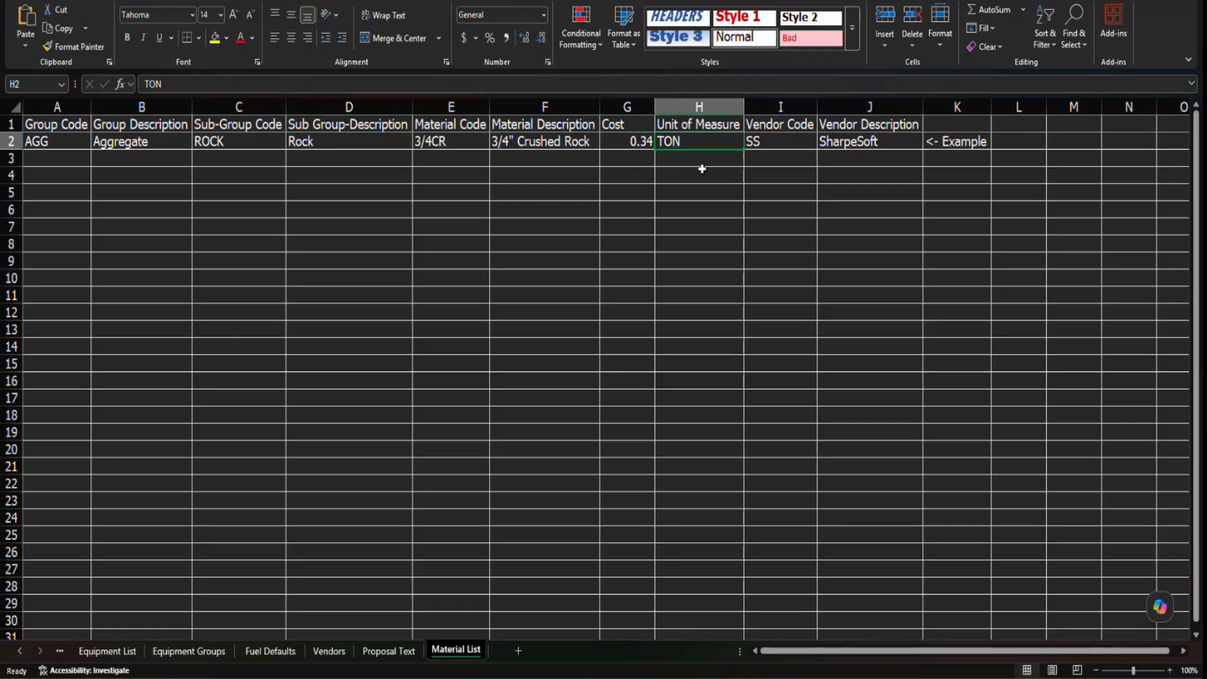
pyautogui.click(782, 149)
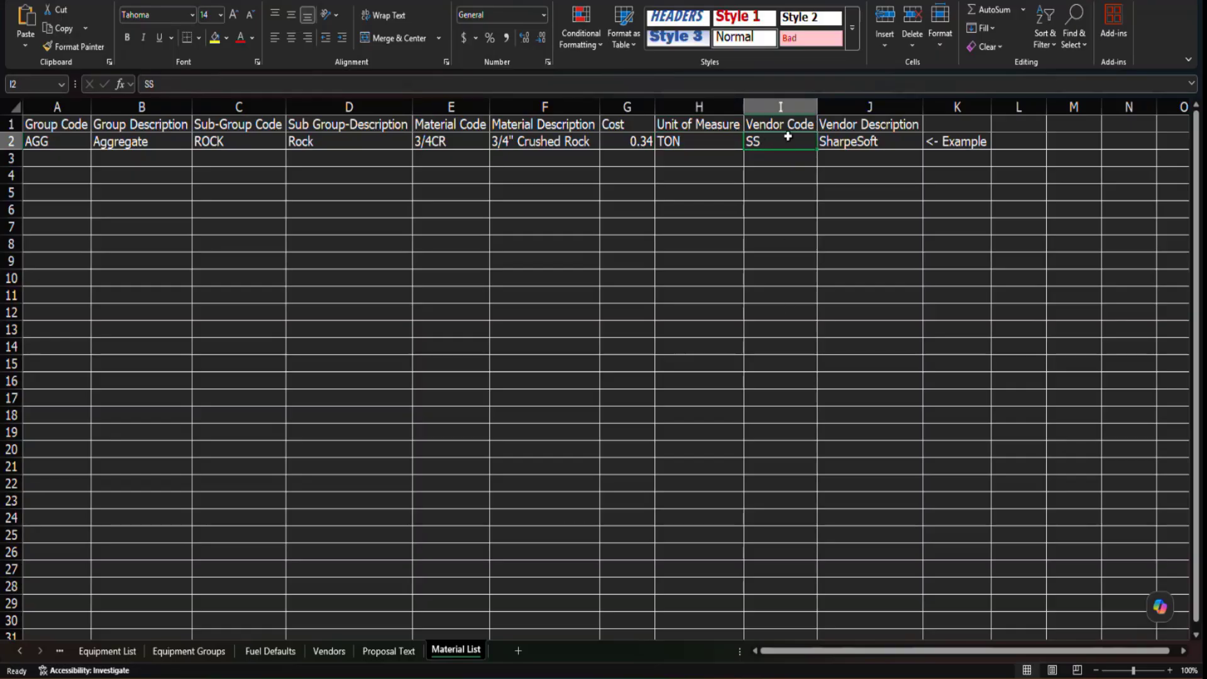
pyautogui.click(635, 145)
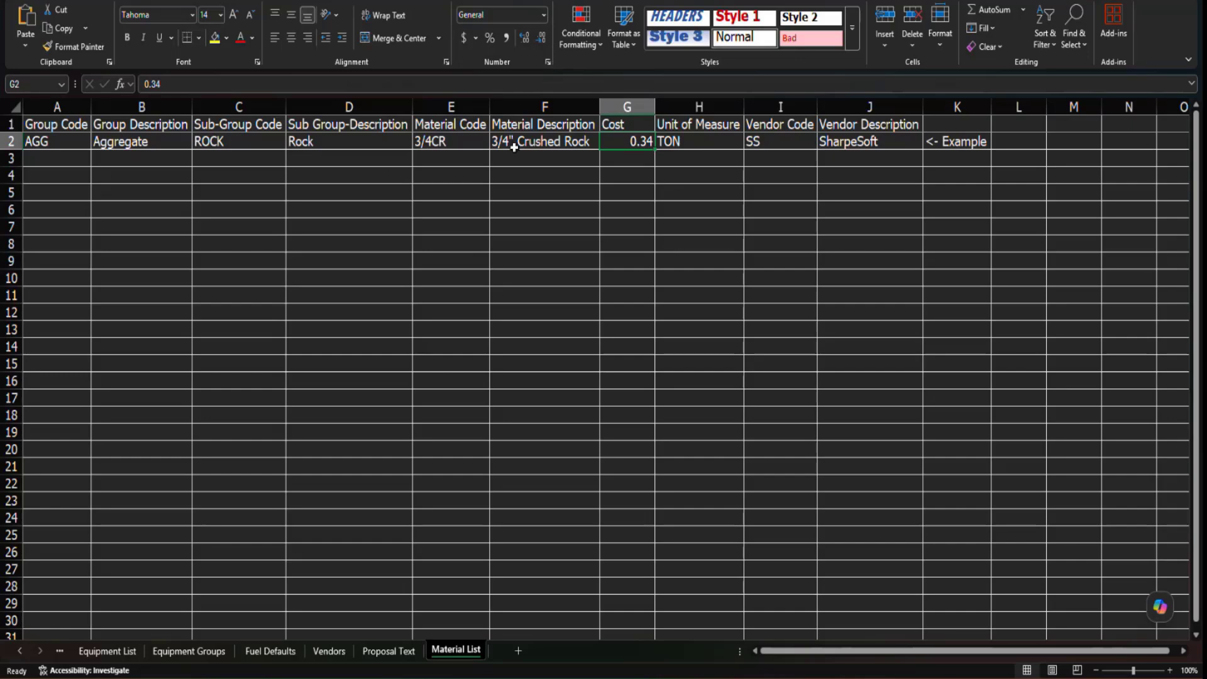
pyautogui.moveTo(512, 147); pyautogui.dragTo(55, 141)
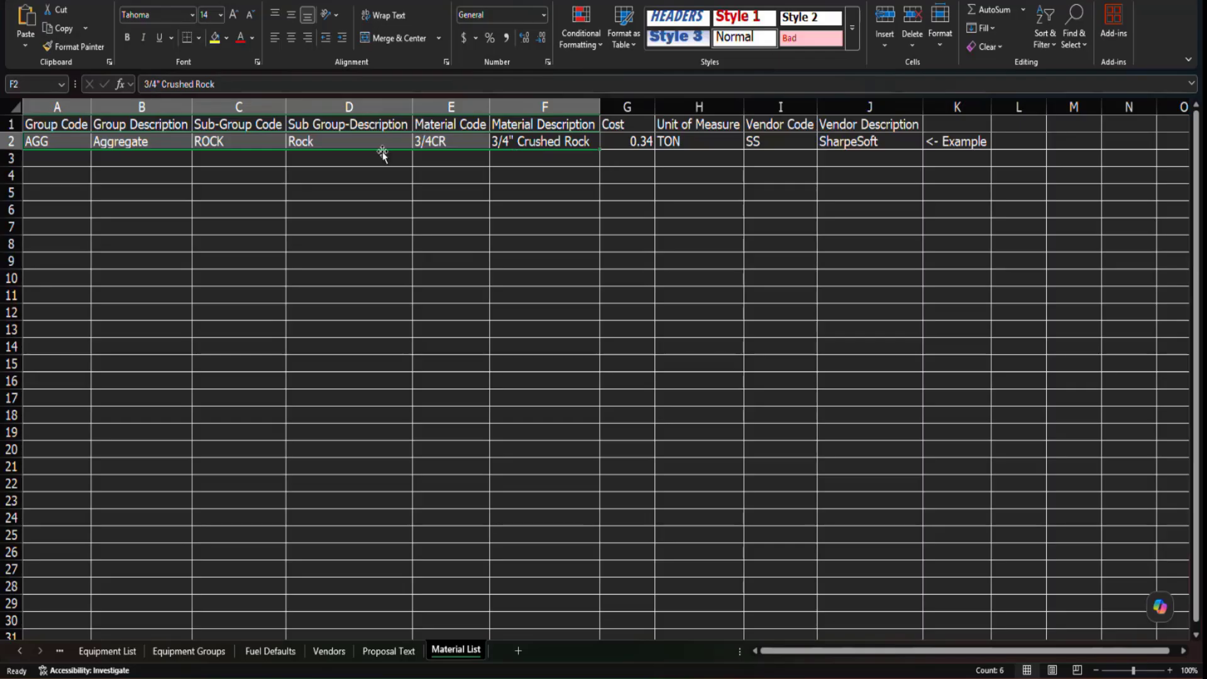
pyautogui.click(632, 143)
pyautogui.click(680, 146)
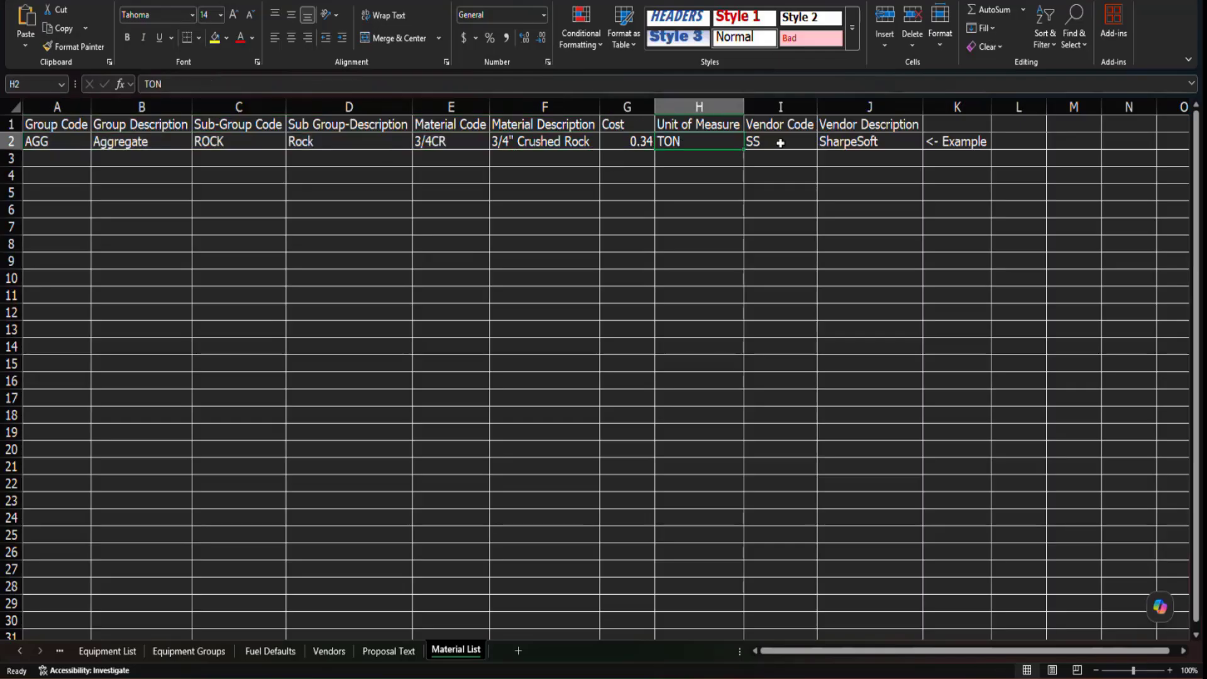
pyautogui.click(855, 150)
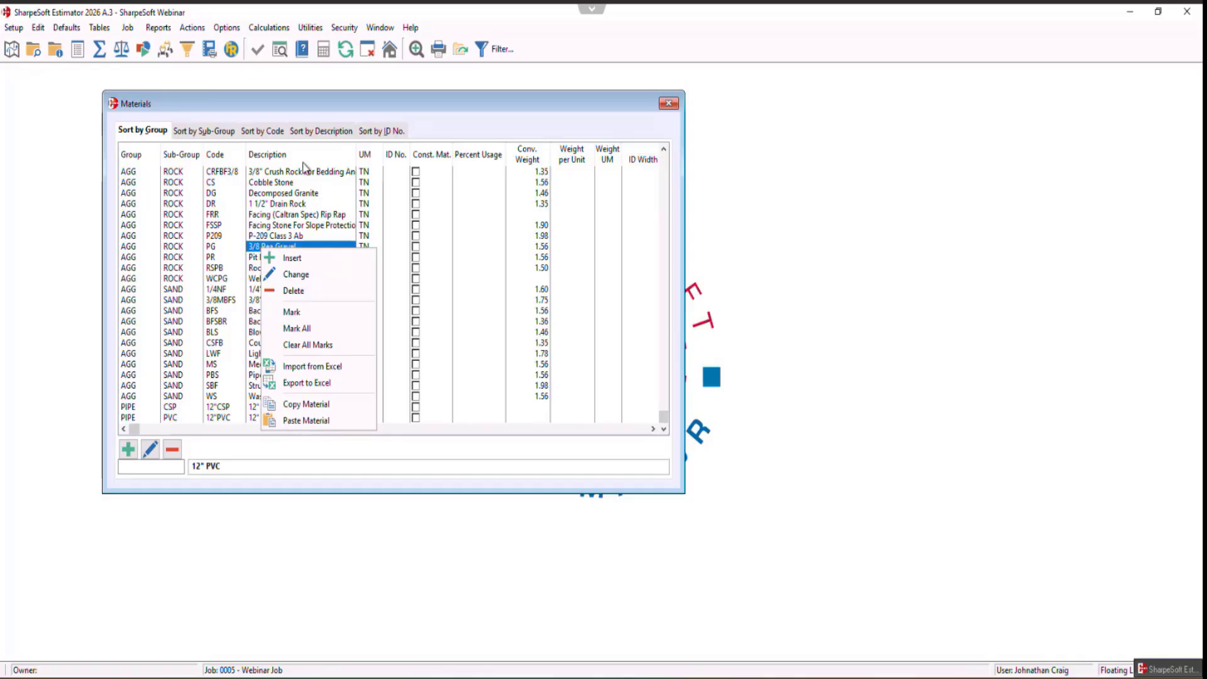
# Set up an Excel export of the materials with fields mapped by order, header row and duplicates included, then close it and the Materials table
pyautogui.click(184, 278)
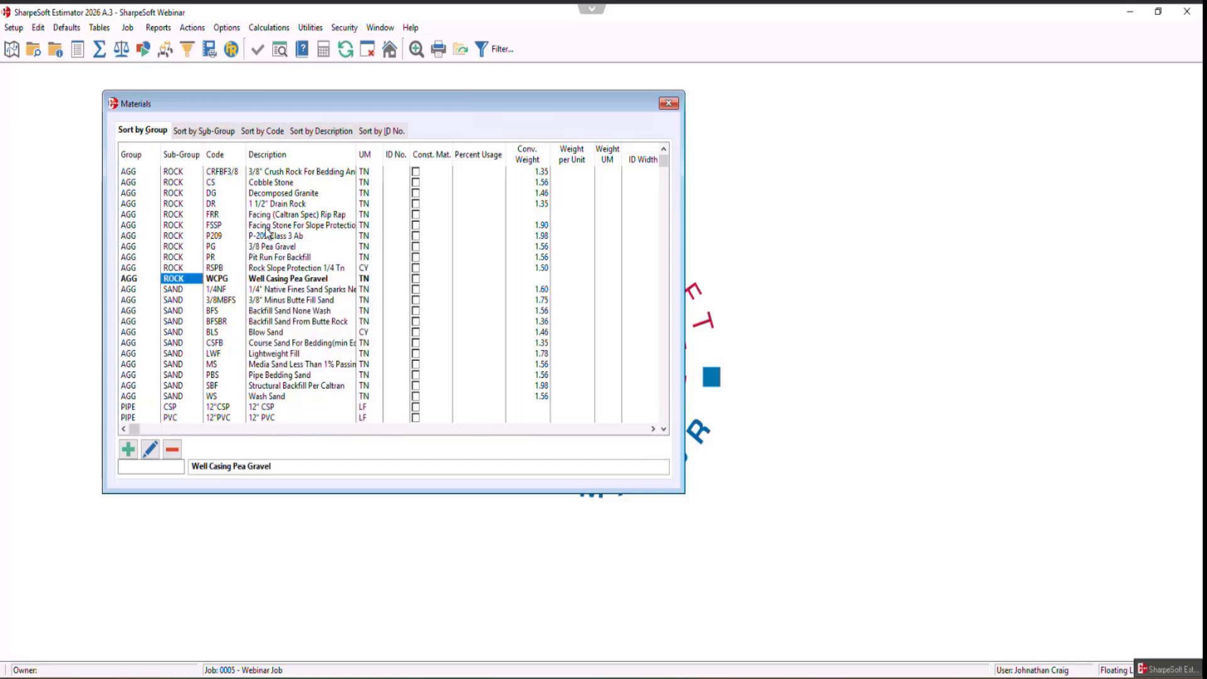
pyautogui.click(266, 228)
pyautogui.rightClick(266, 228)
pyautogui.click(312, 362)
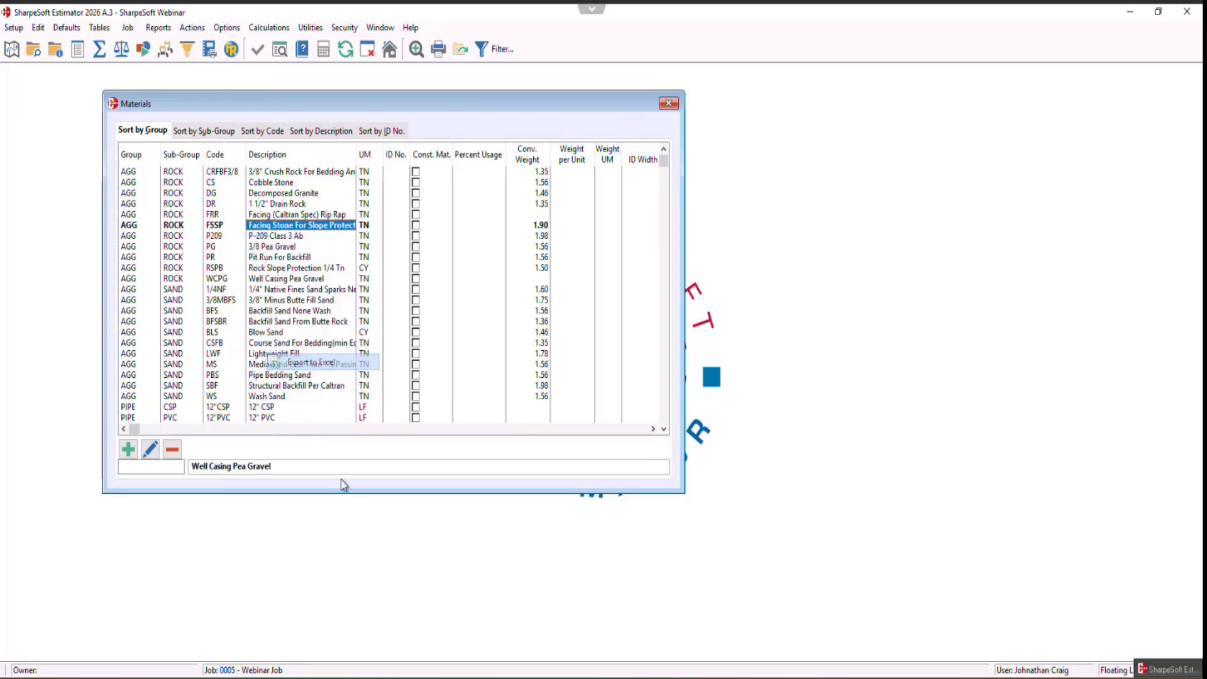
pyautogui.scroll(-3, 89, 205)
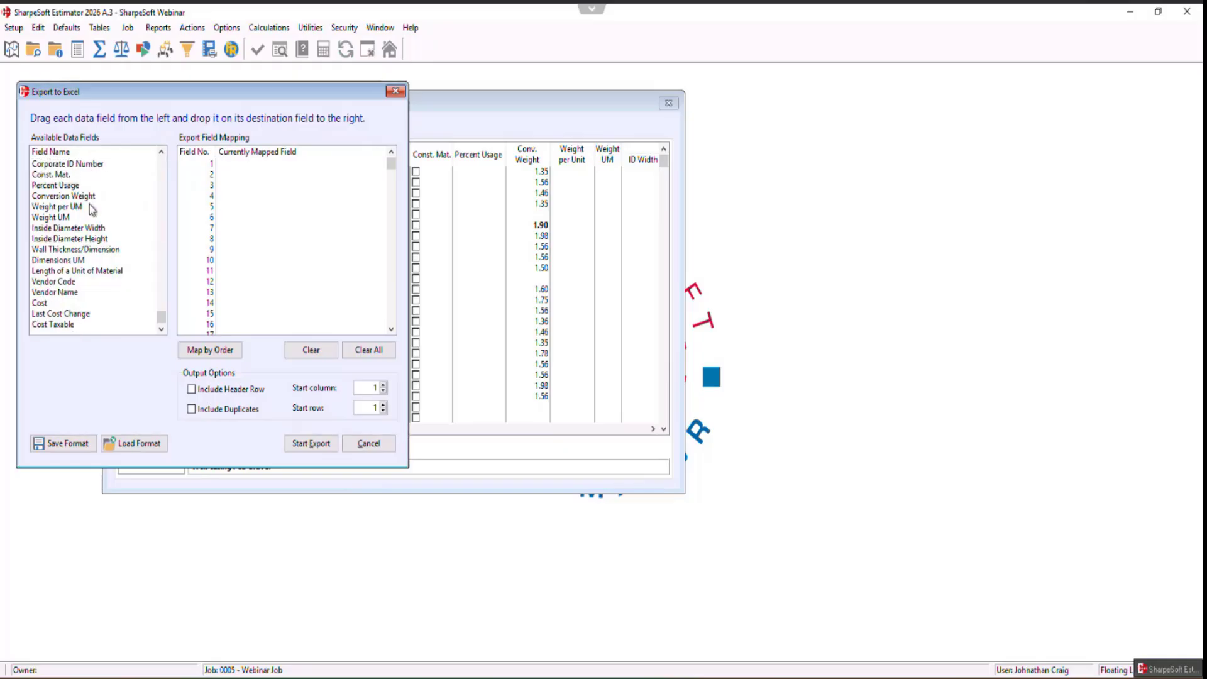
pyautogui.scroll(3, 93, 231)
pyautogui.click(216, 350)
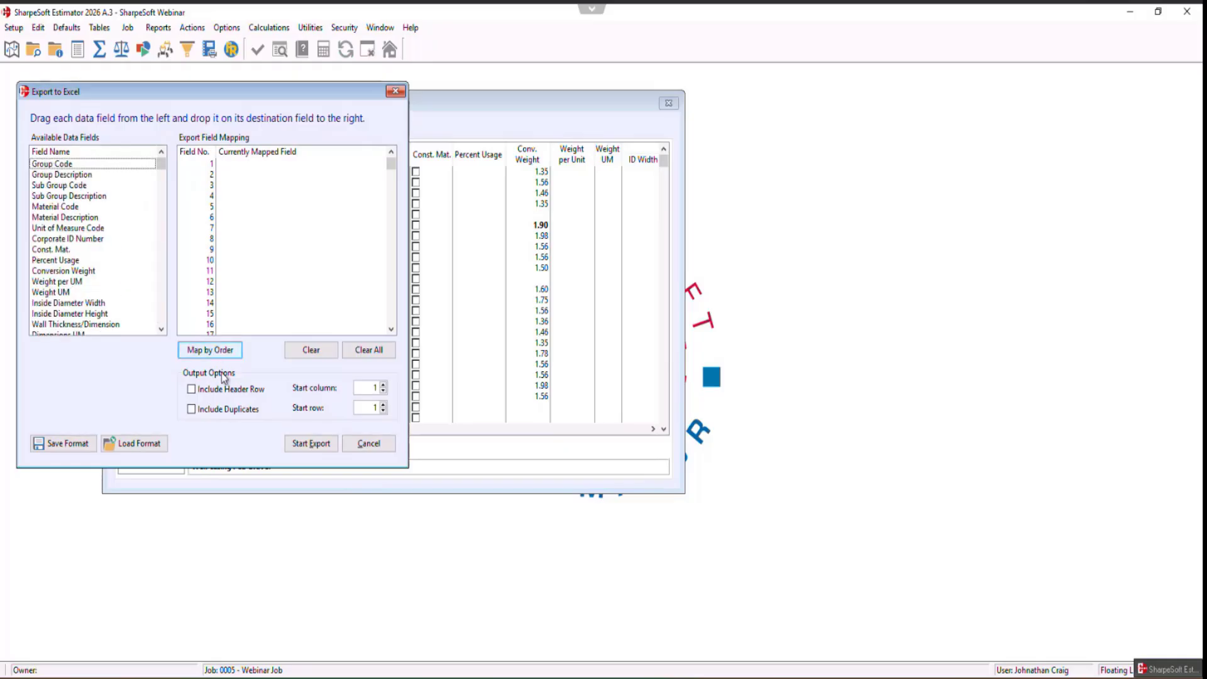
pyautogui.click(192, 390)
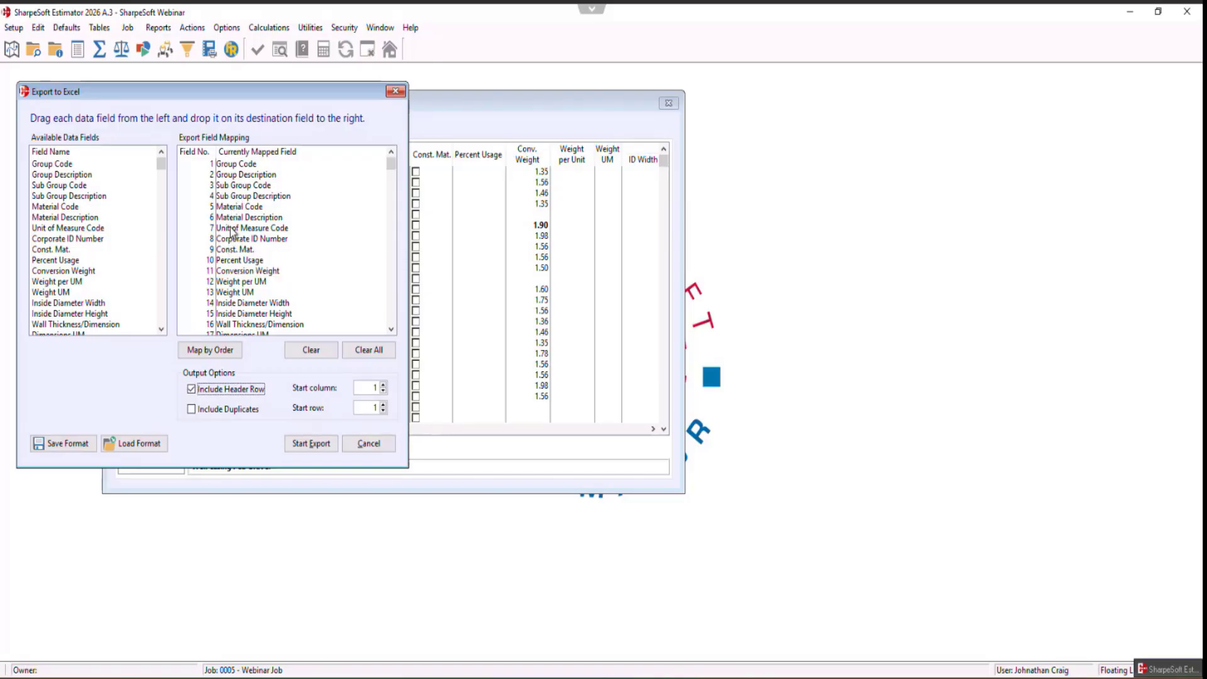
pyautogui.click(192, 409)
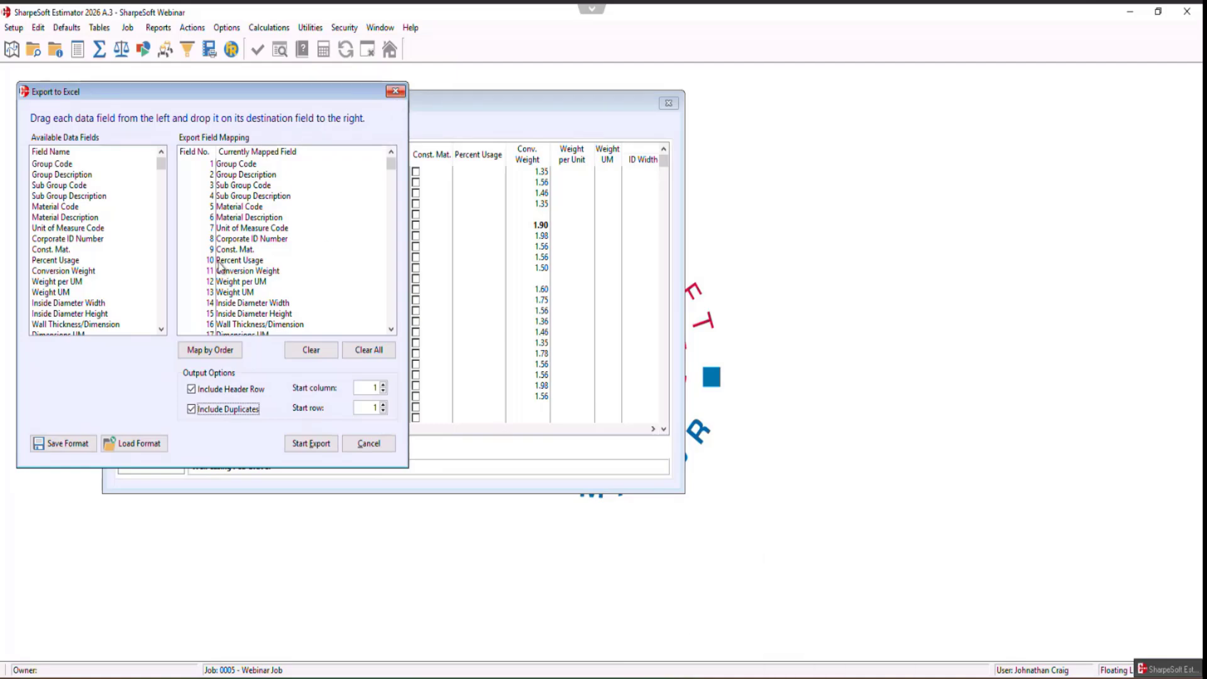
pyautogui.click(396, 93)
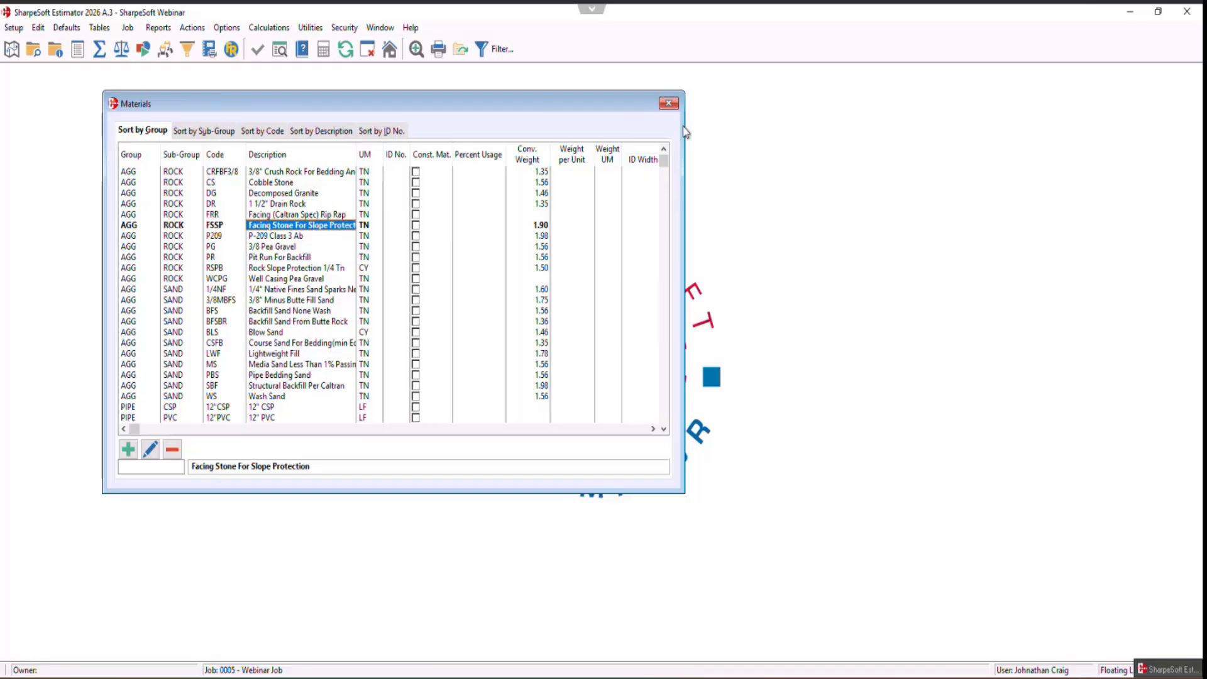
pyautogui.click(672, 104)
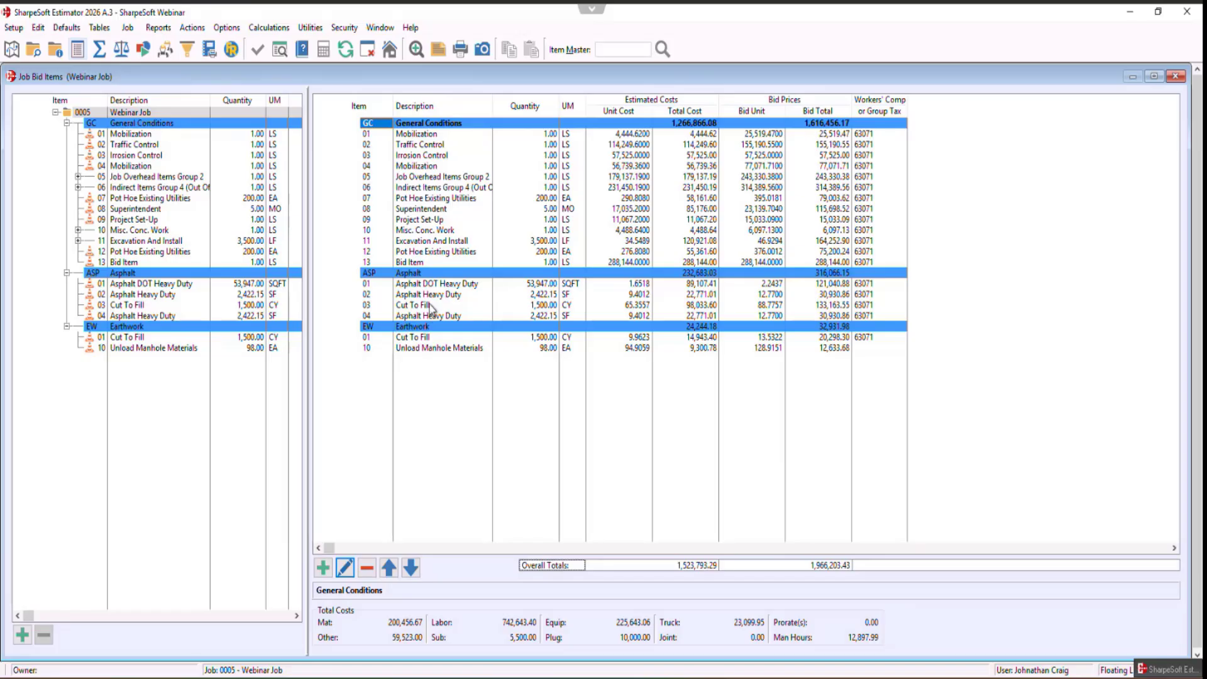
# Add bid item 11 below Unload Manhole Materials with description Material Bid Item, quantity 1 and unit of measure LS
pyautogui.click(425, 327)
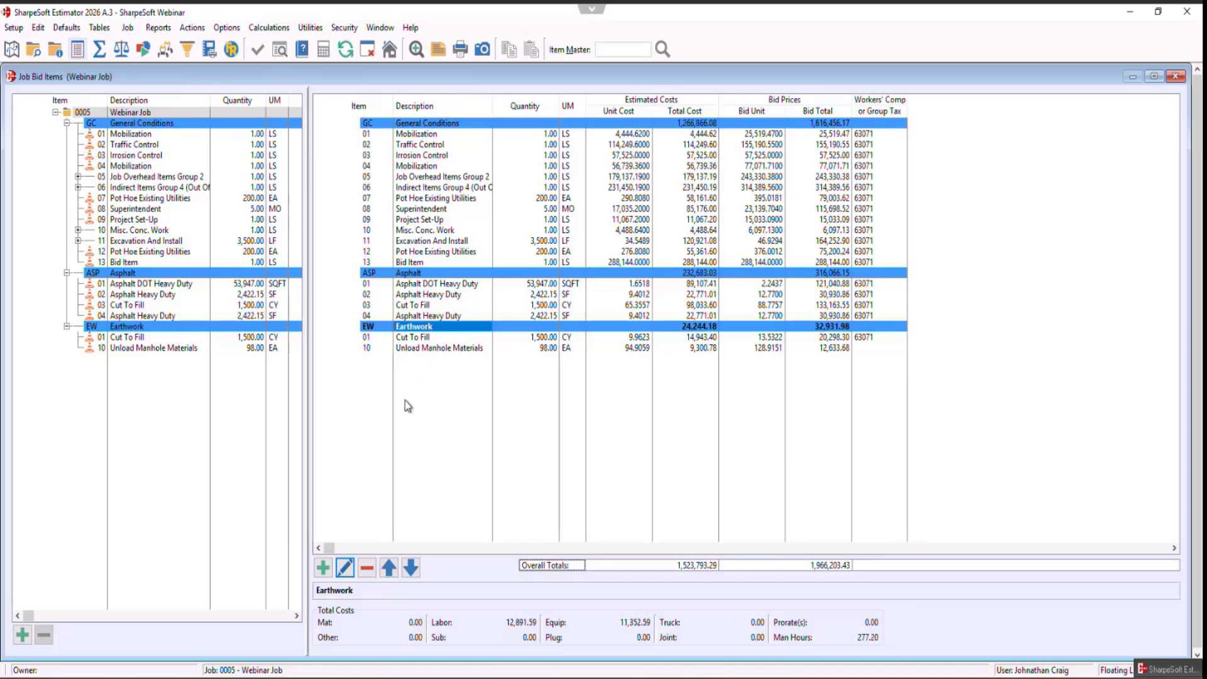
pyautogui.click(421, 350)
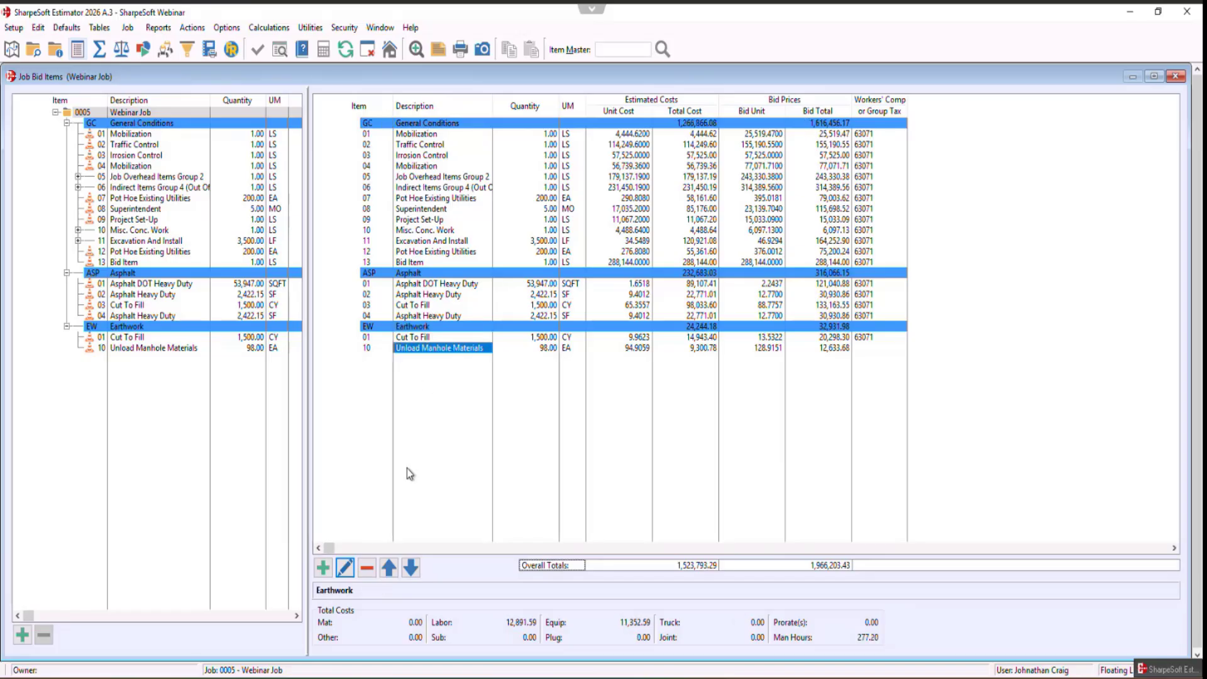
pyautogui.click(323, 568)
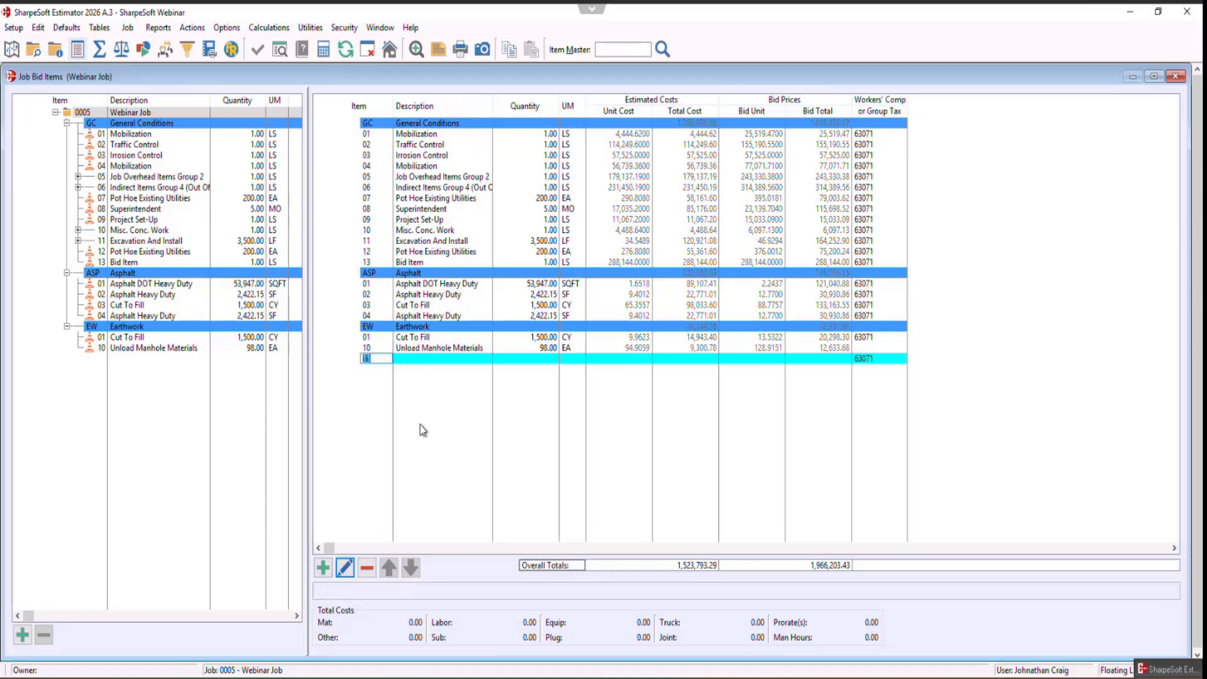
pyautogui.press('Tab')
pyautogui.write('Ma')
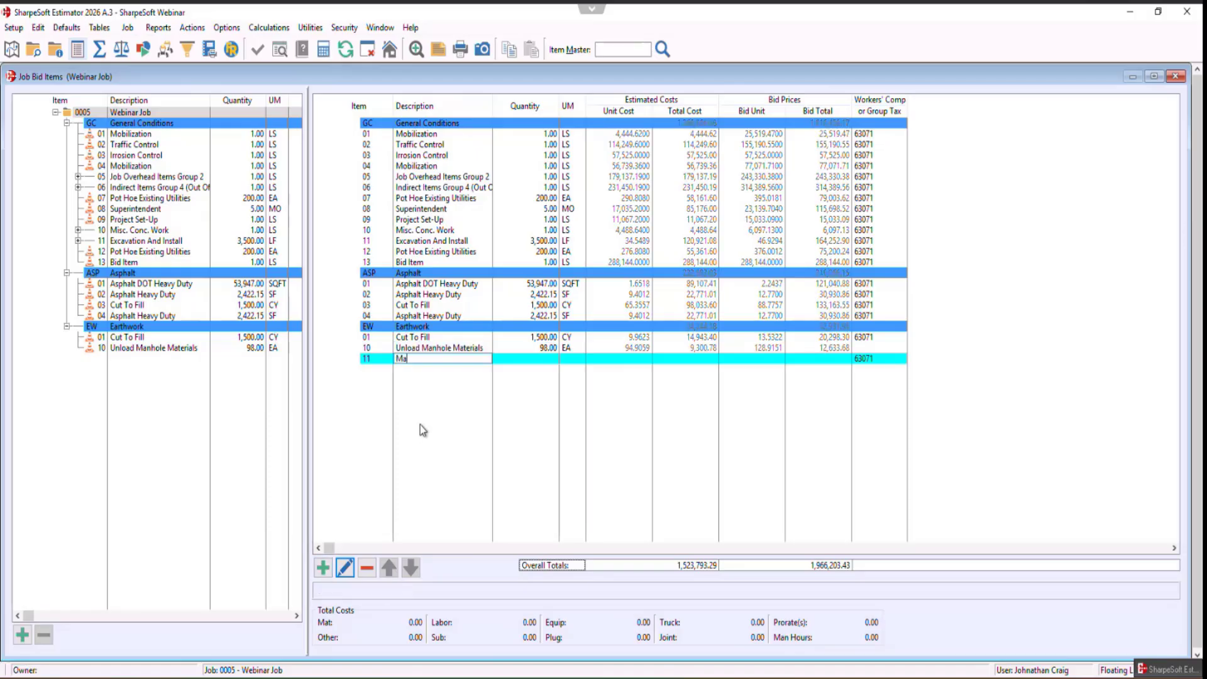
pyautogui.write('terial Bid Item')
pyautogui.press('Tab')
pyautogui.write('1')
pyautogui.press('Tab')
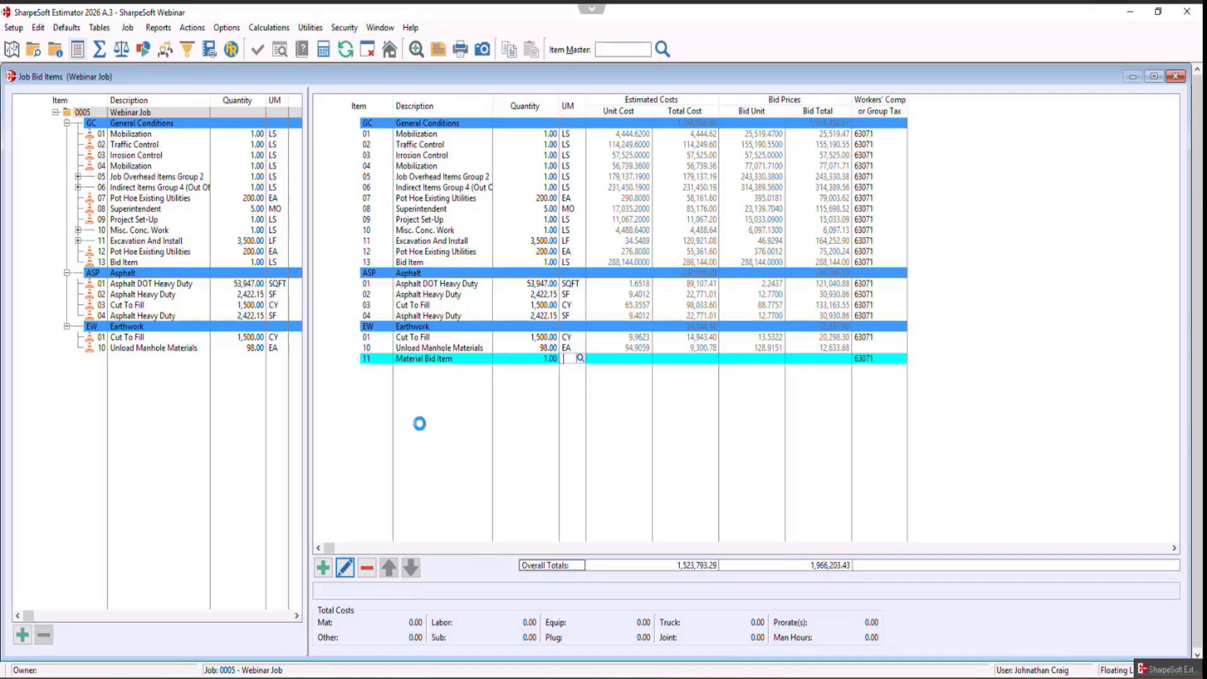
pyautogui.write('LS')
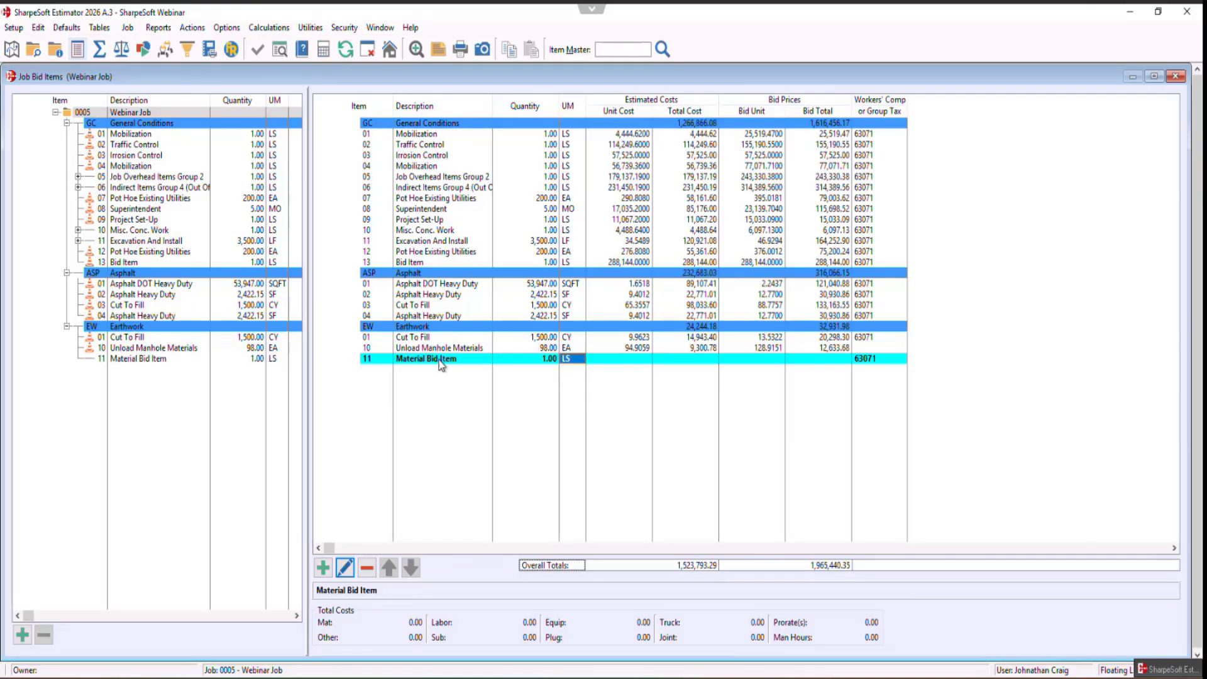
# Open the new Material Bid Item and choose to insert detail records in it
pyautogui.click(440, 363)
pyautogui.doubleClick(440, 365)
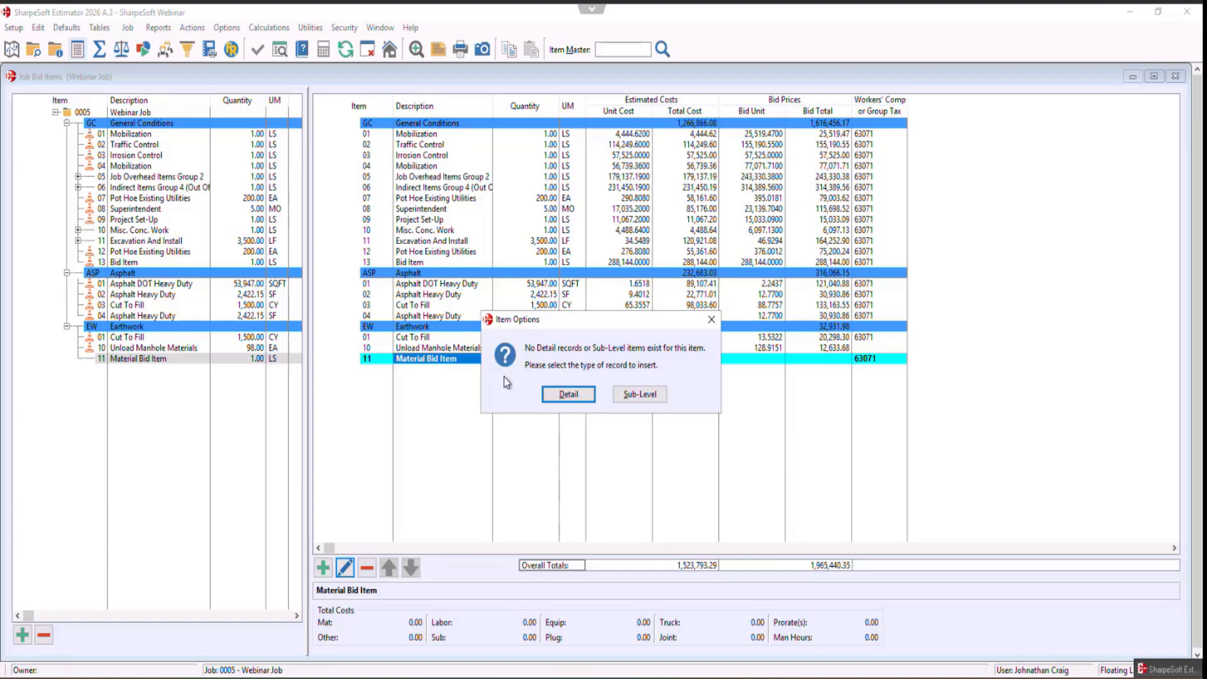
pyautogui.click(568, 394)
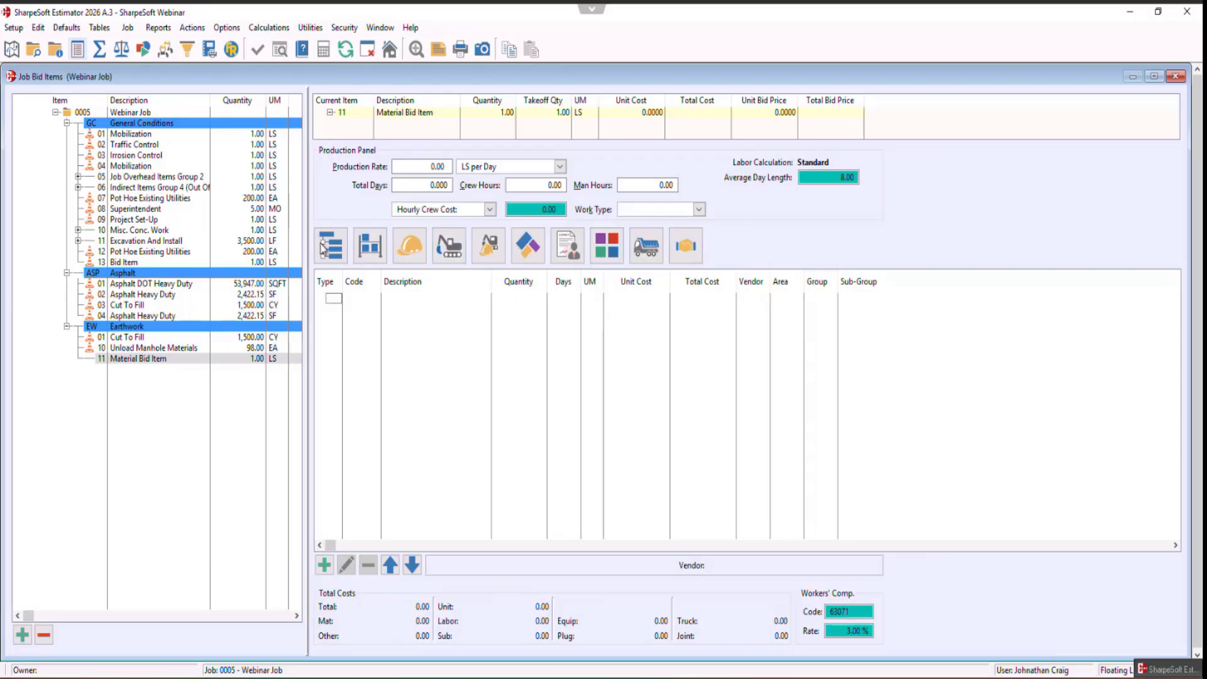
pyautogui.click(368, 246)
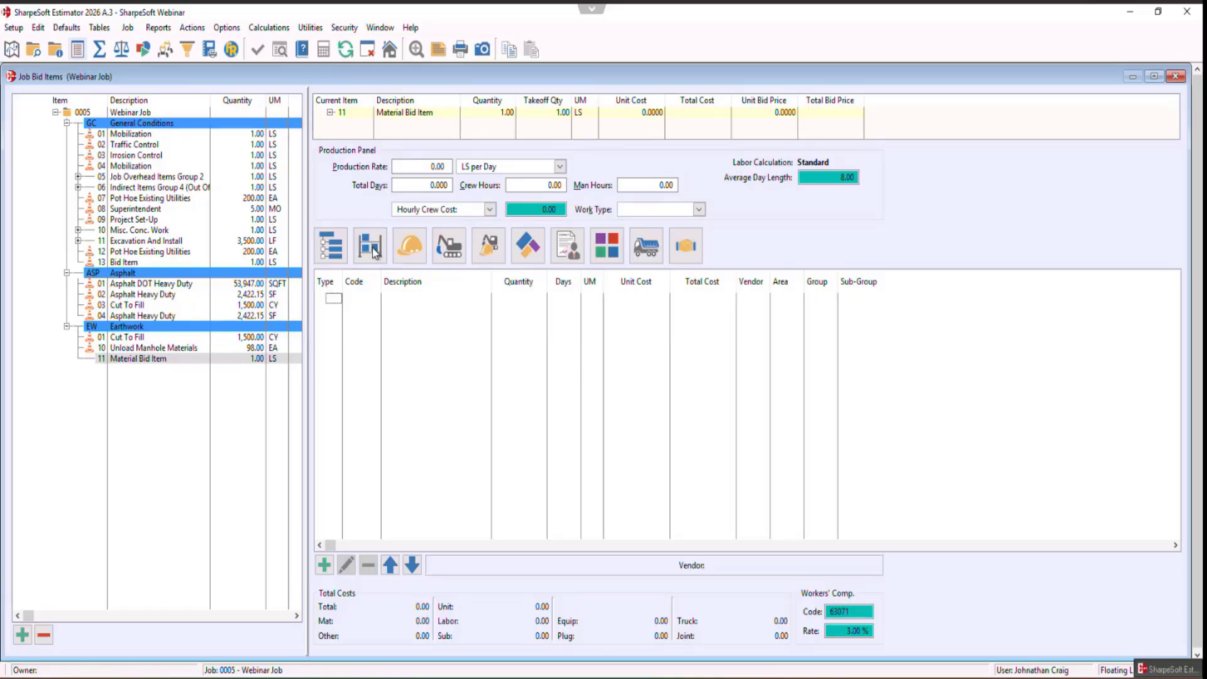
pyautogui.click(99, 28)
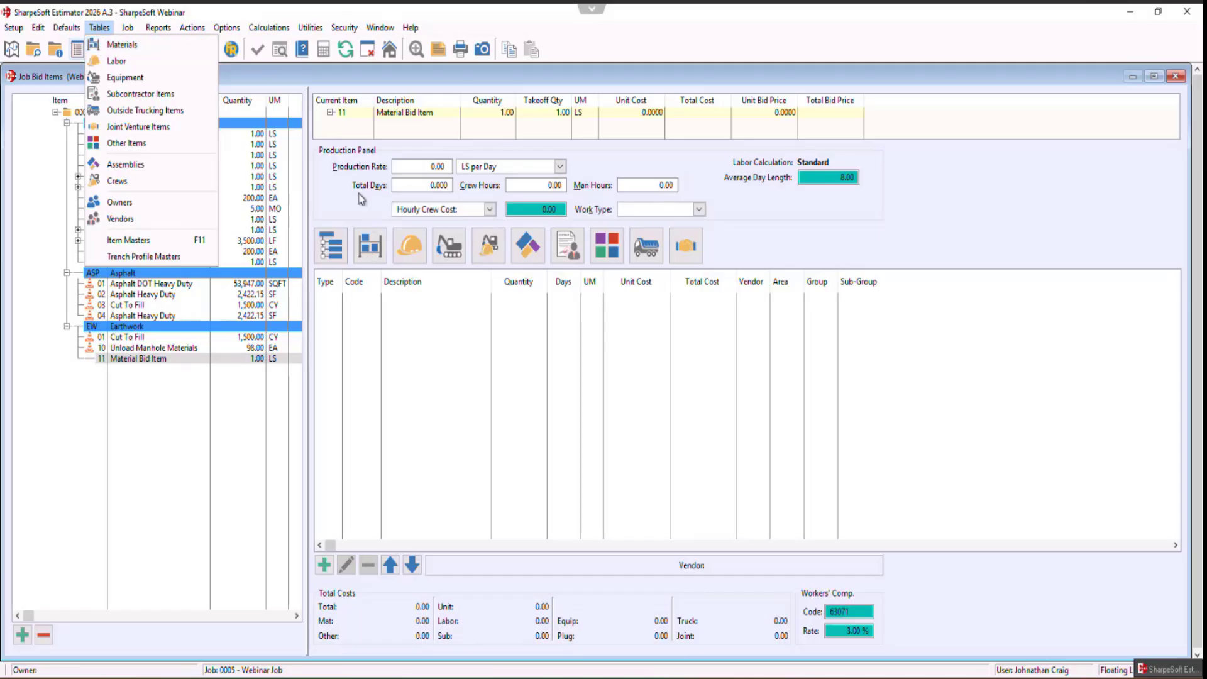
pyautogui.click(376, 214)
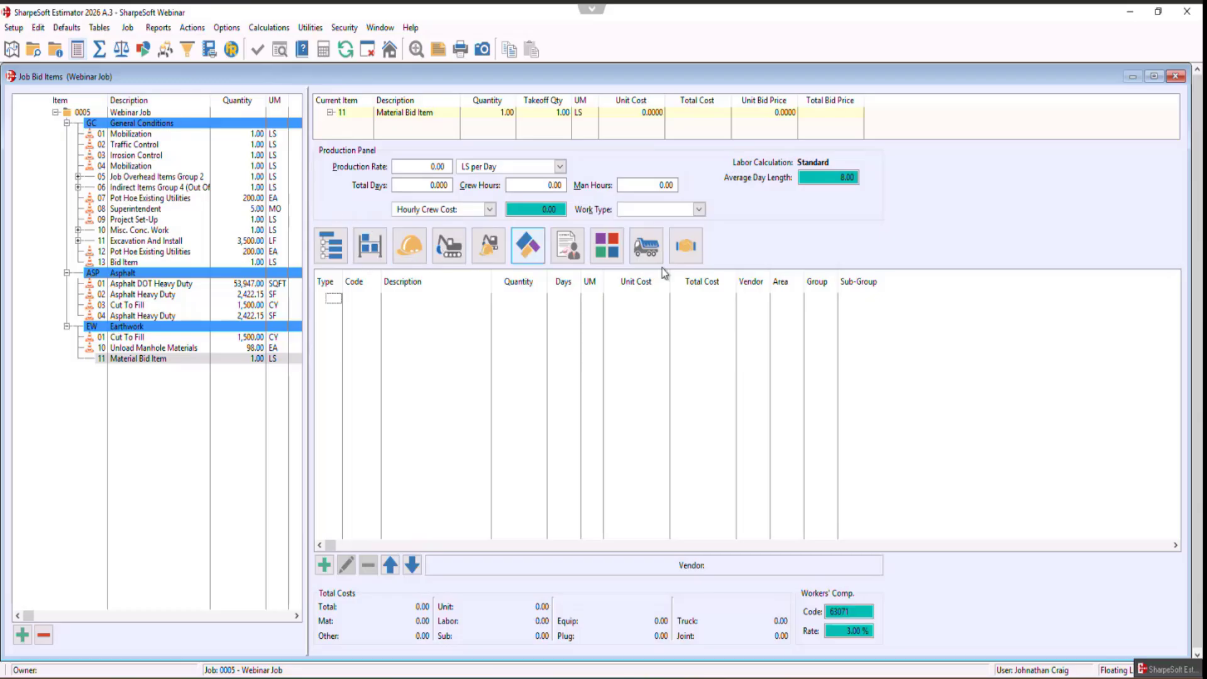
# Show the materials list beside the item's detail and expand the ROCK sub-group within the AGG group
pyautogui.click(374, 248)
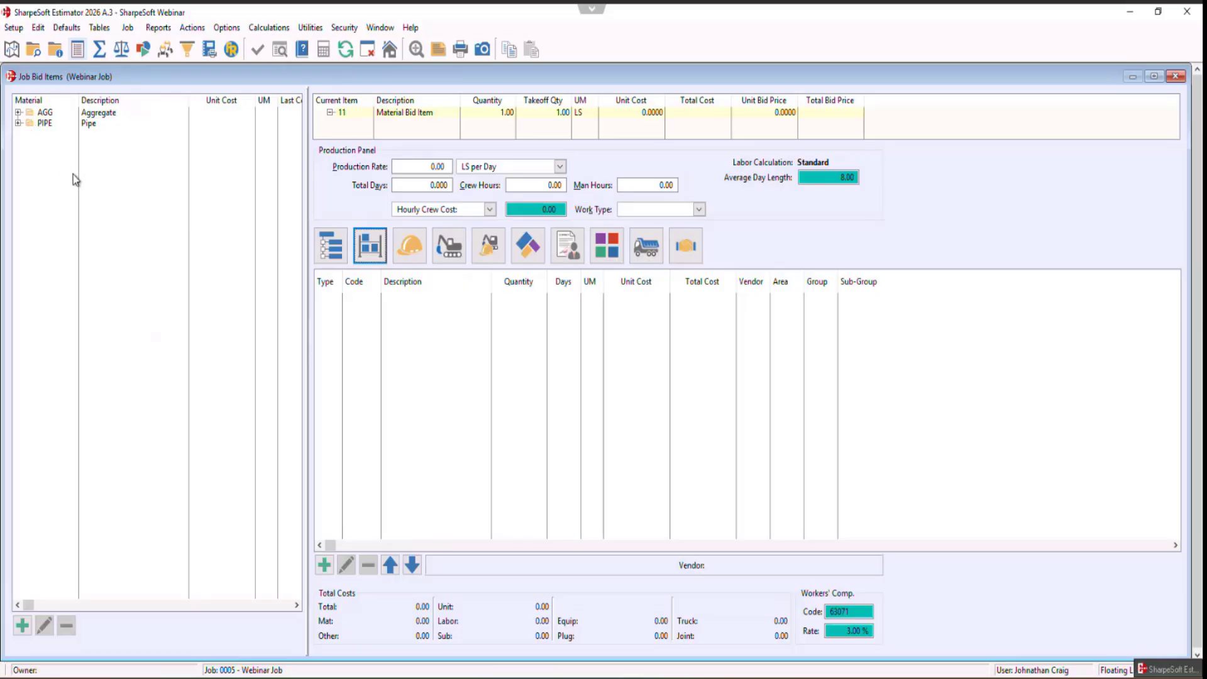
pyautogui.click(19, 113)
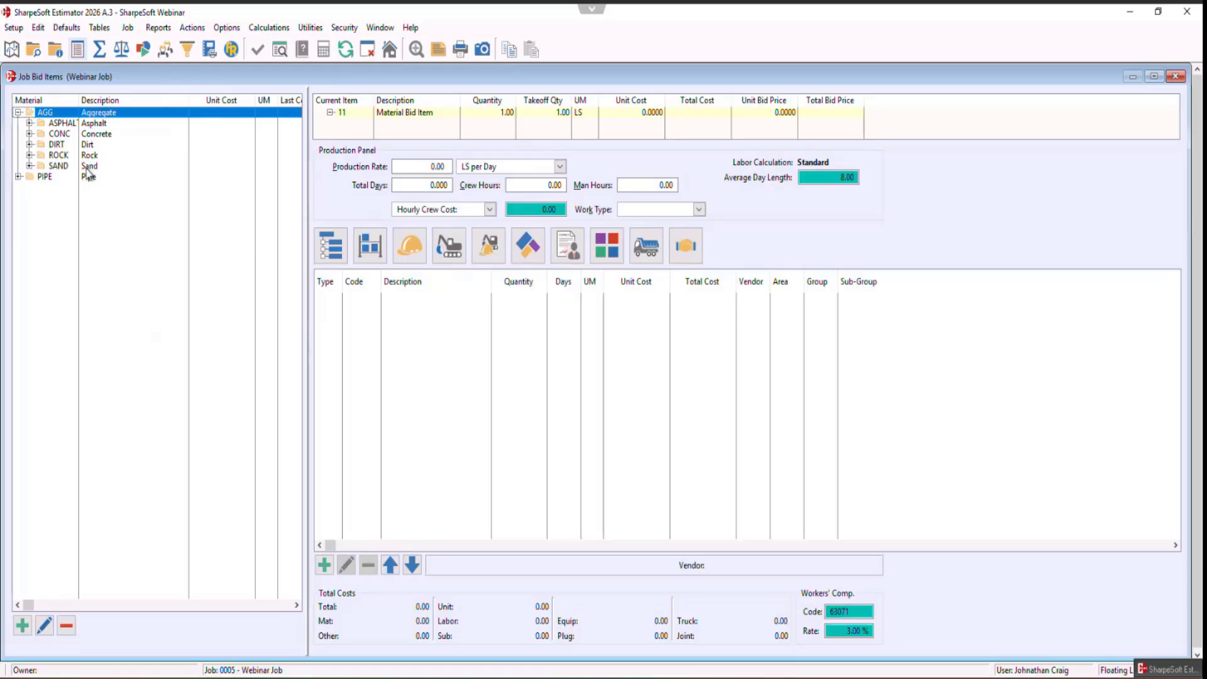
pyautogui.click(29, 156)
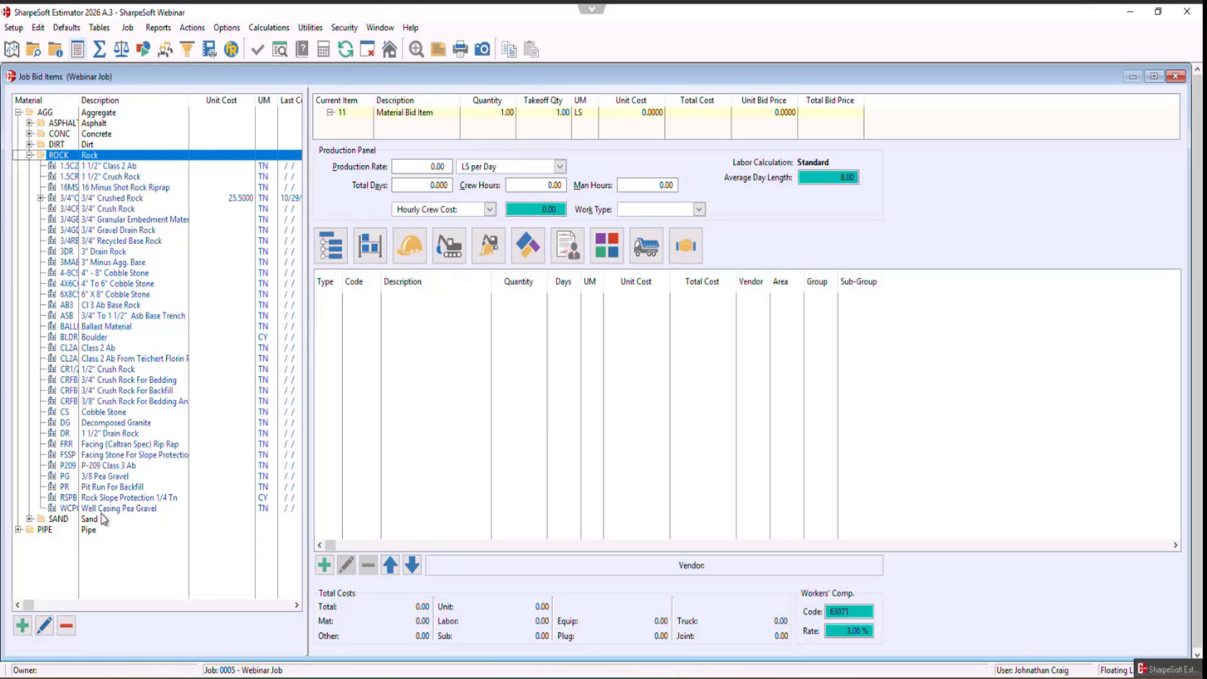
# Add the 3/4" Crushed Rock and 3" Drain Rock materials to the bid item's detail records
pyautogui.click(100, 199)
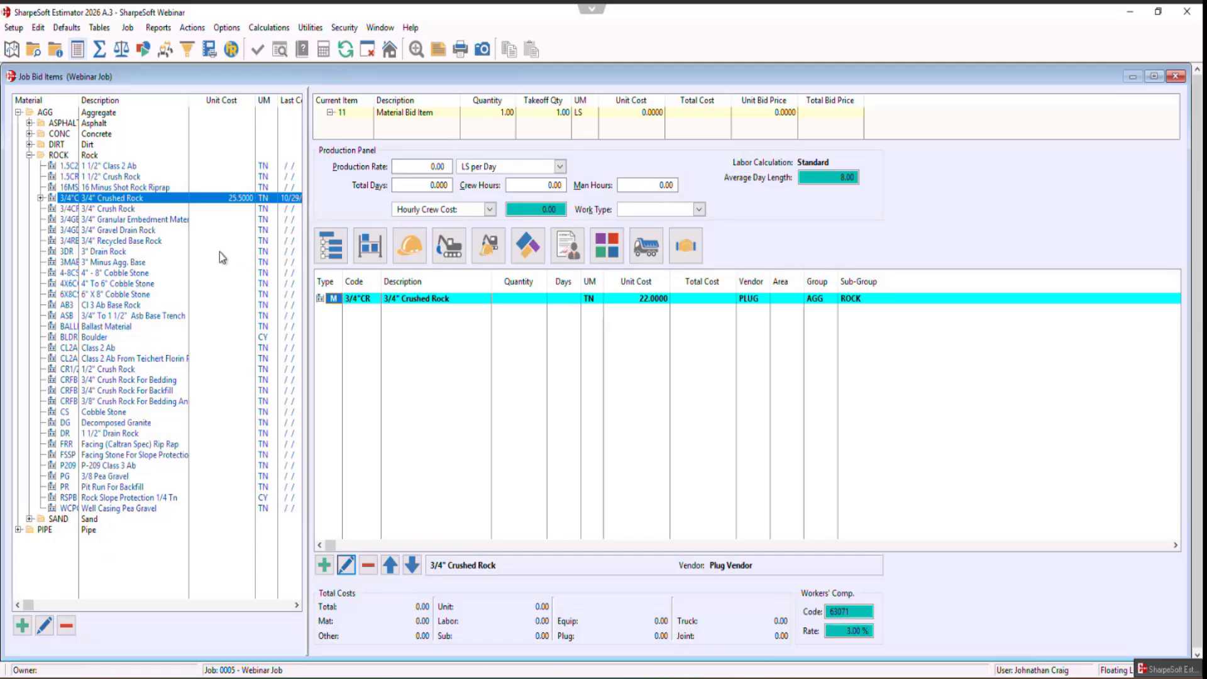
pyautogui.click(111, 252)
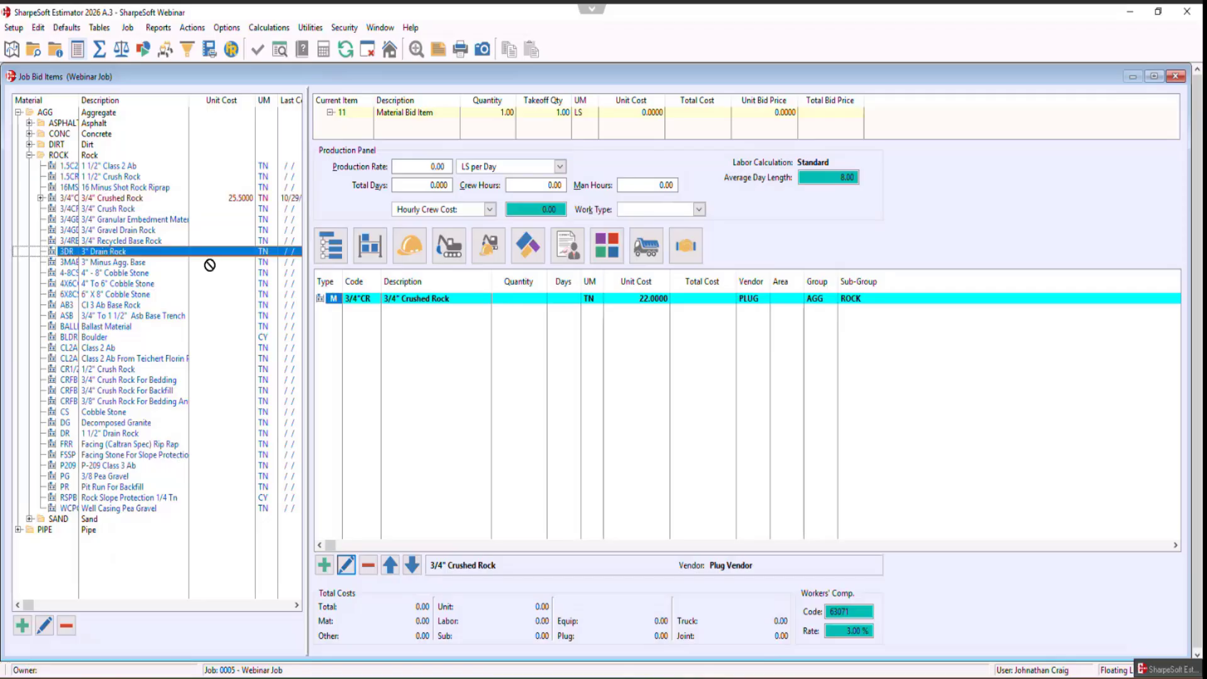
pyautogui.moveTo(409, 346); pyautogui.dragTo(411, 350)
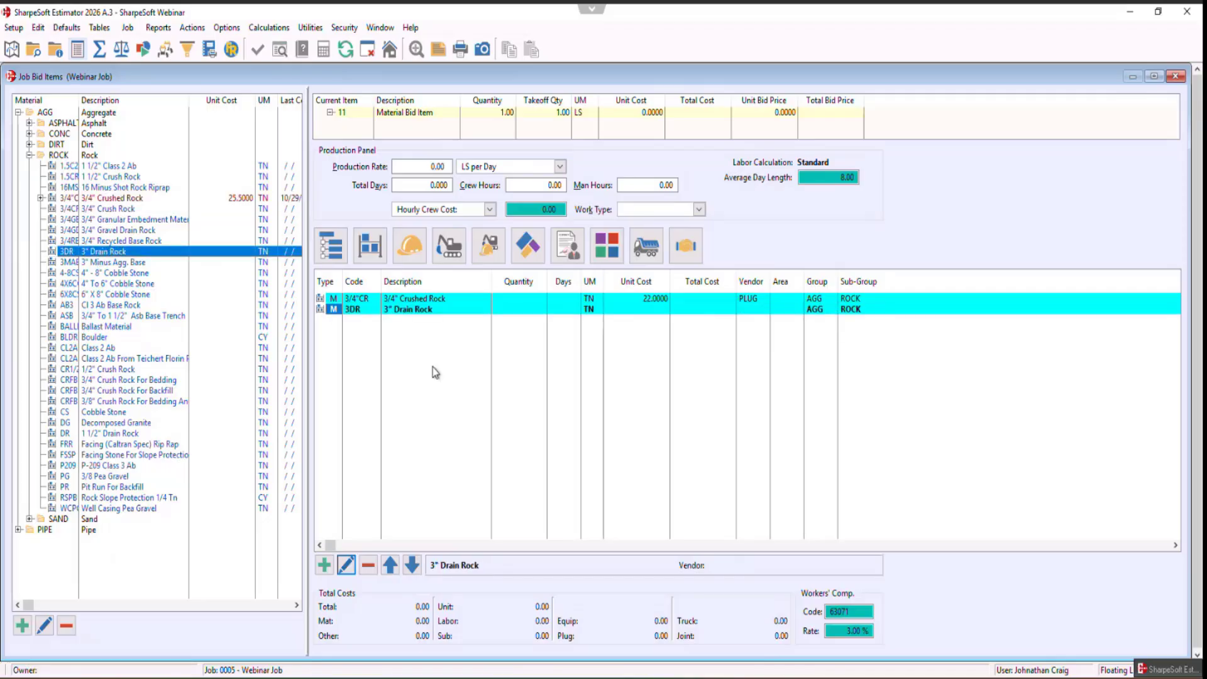
# Set the unit cost of the 3" Drain Rock detail record to 30
pyautogui.click(650, 312)
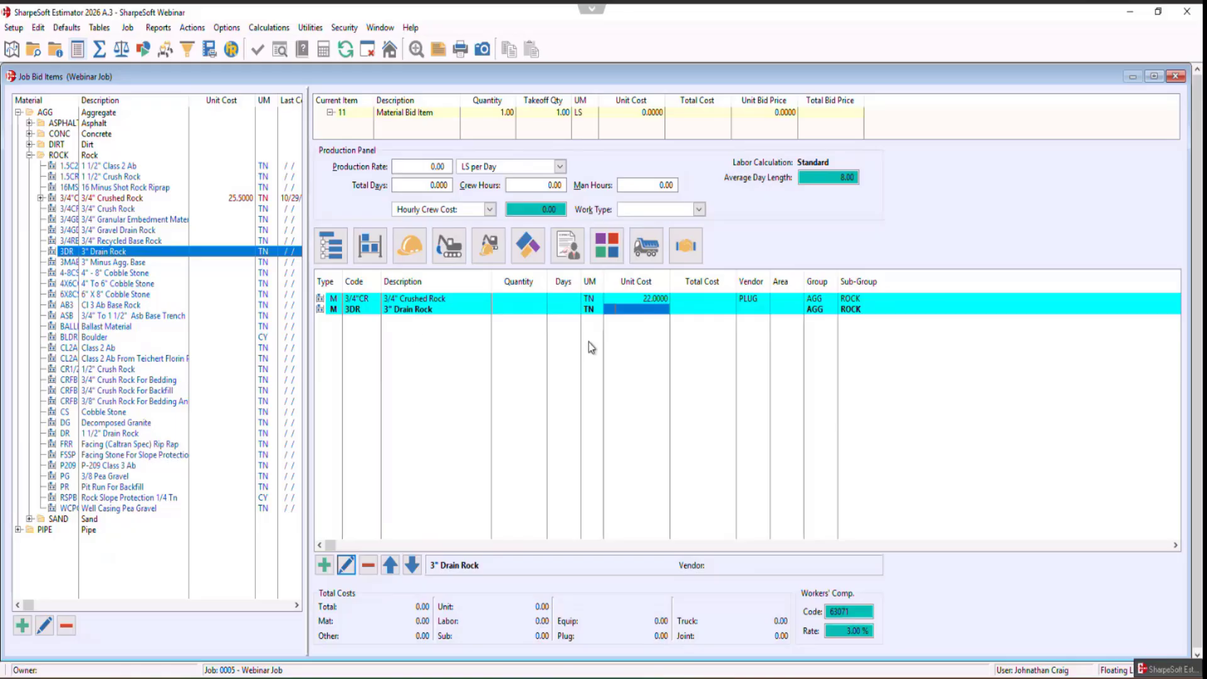
pyautogui.write('30')
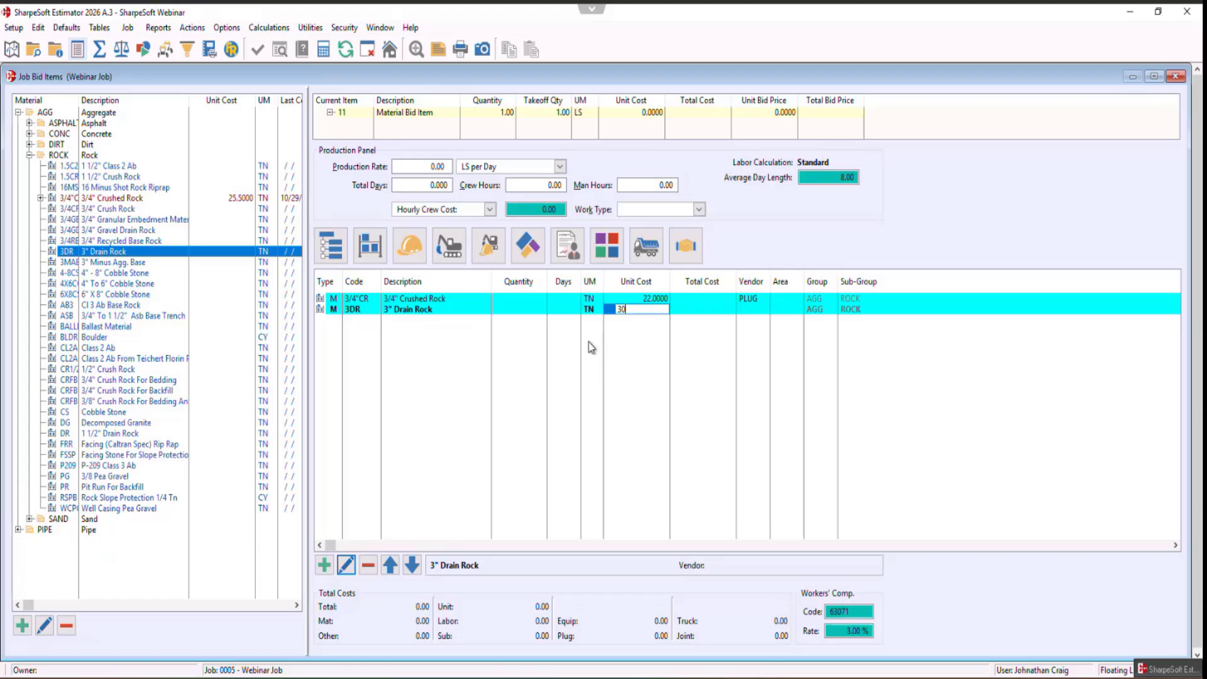
pyautogui.press('Return')
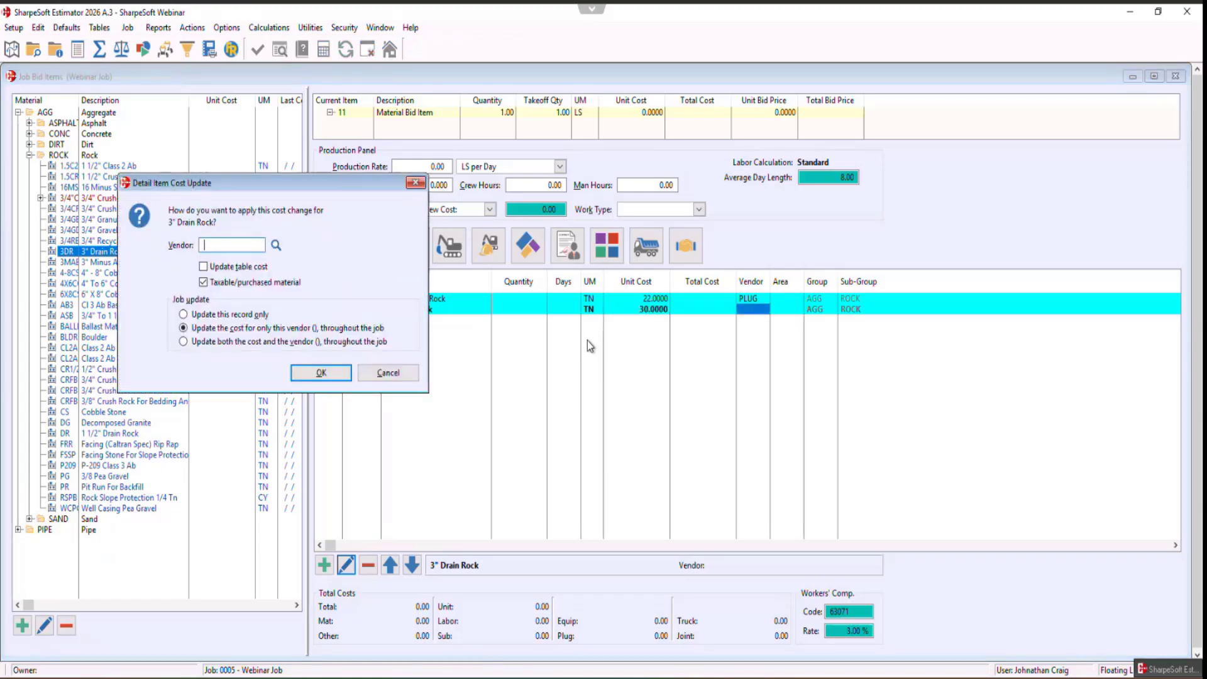
# Assign Plug Vendor to the 3" Drain Rock cost change and apply it with Update table cost and Update this record only
pyautogui.moveTo(616, 302); pyautogui.dragTo(619, 349)
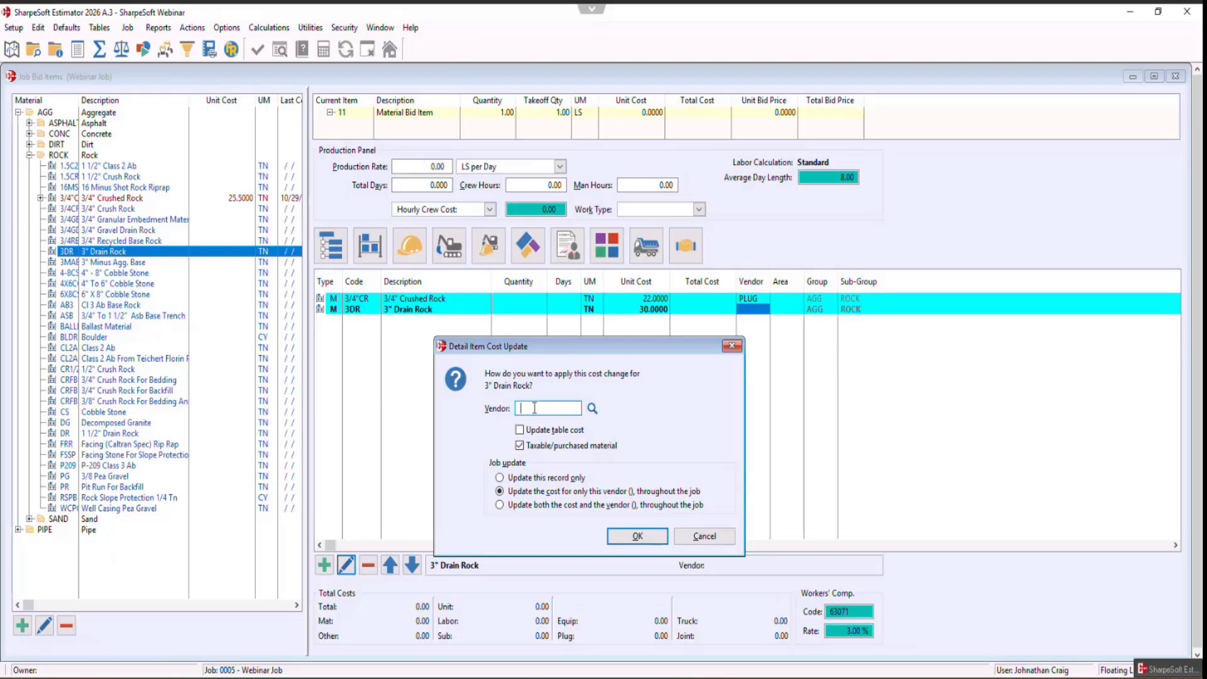
pyautogui.click(592, 410)
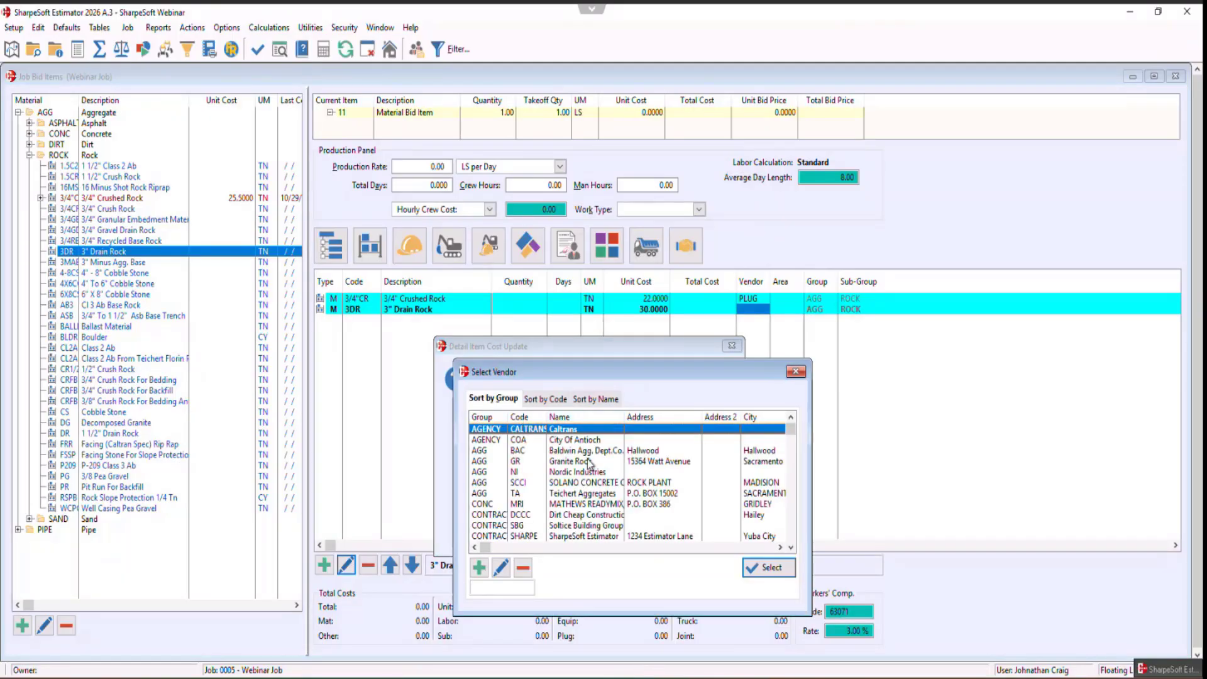
pyautogui.scroll(-7, 589, 465)
pyautogui.scroll(4, 592, 498)
pyautogui.scroll(-4, 592, 498)
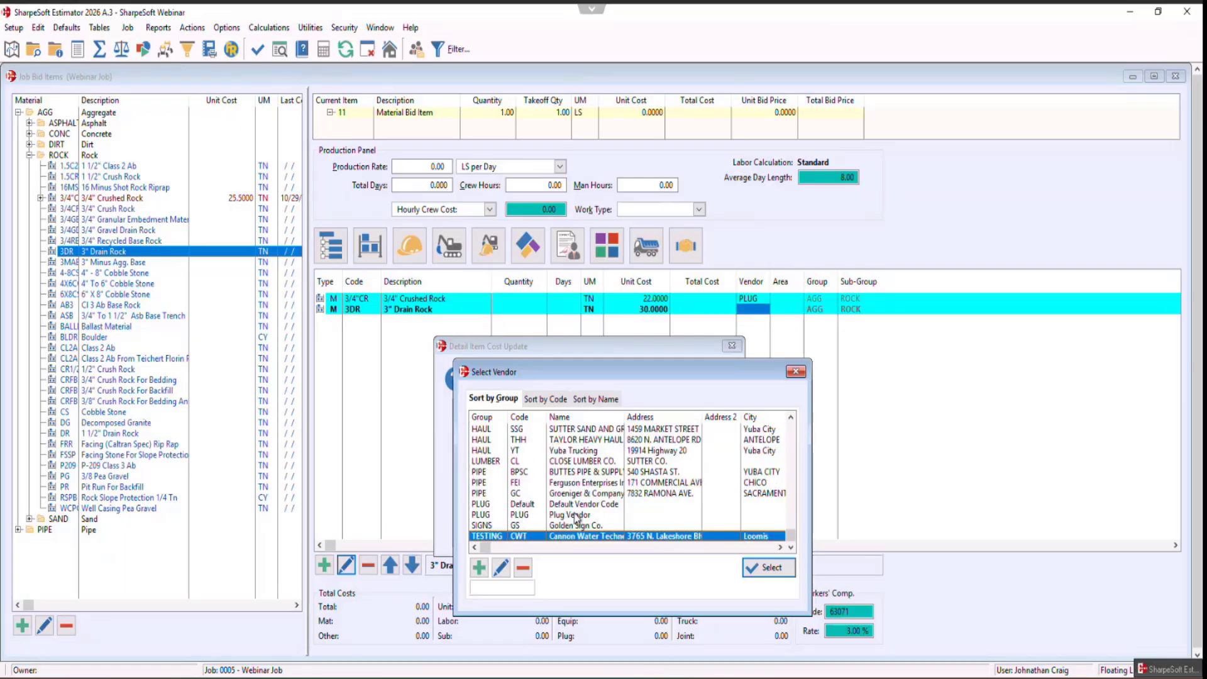
pyautogui.click(601, 515)
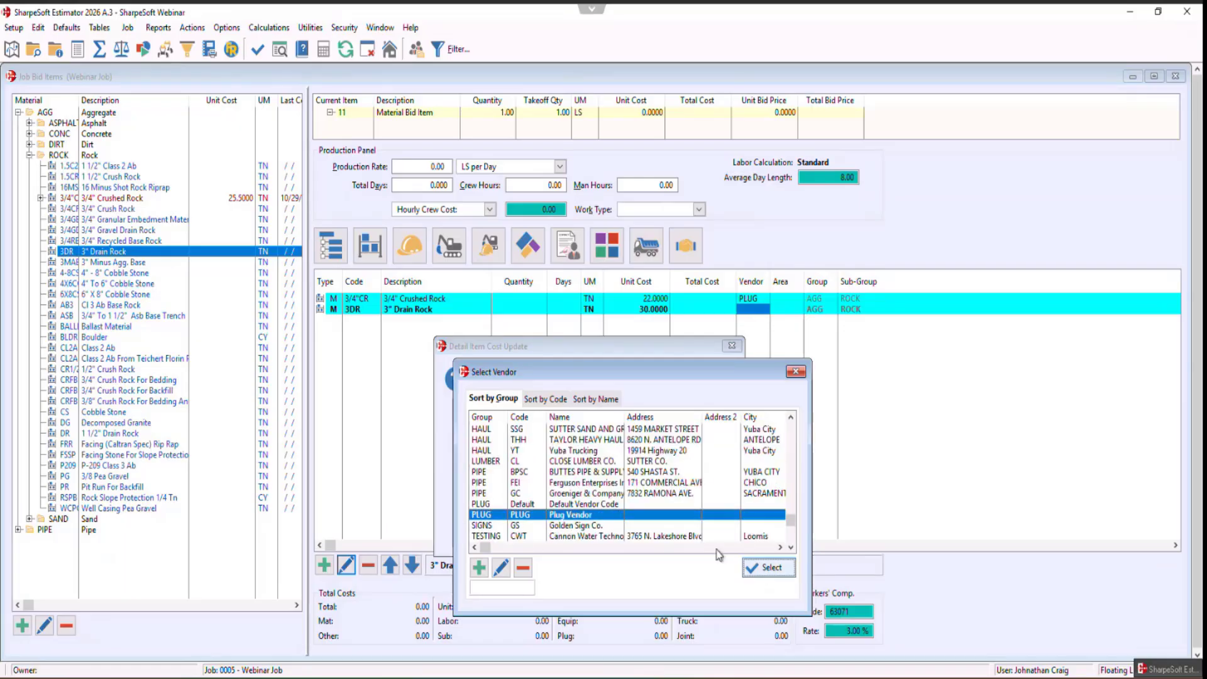
pyautogui.click(768, 567)
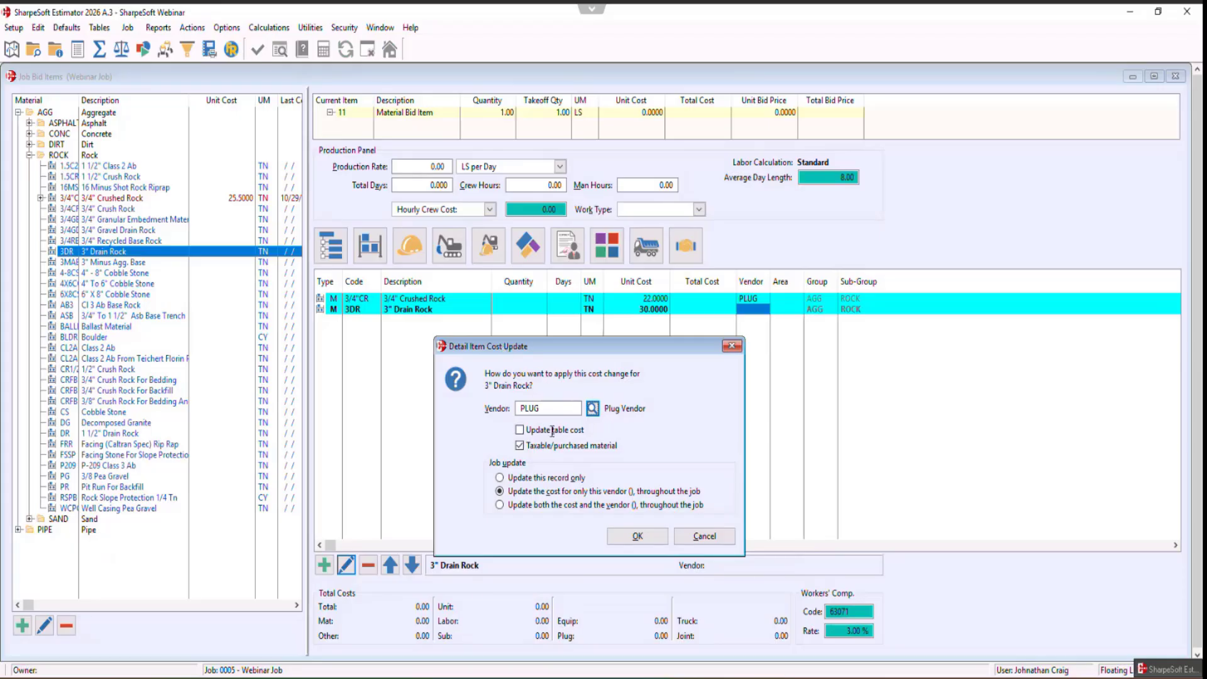
pyautogui.click(519, 430)
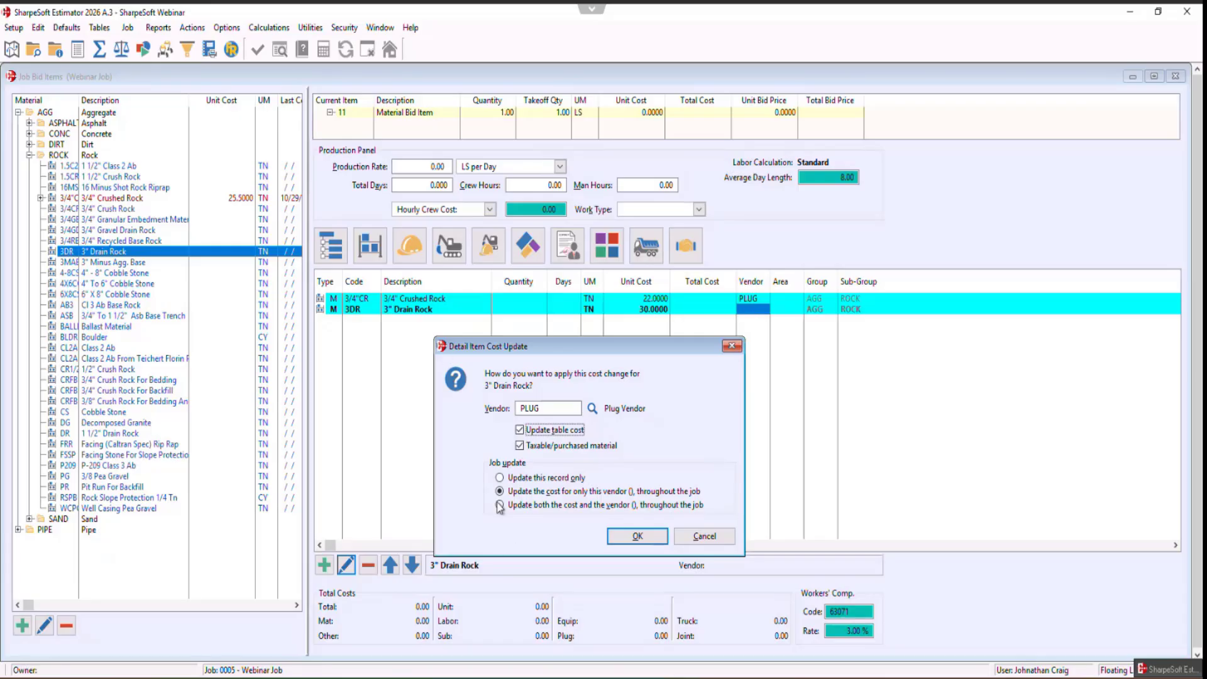
pyautogui.click(499, 478)
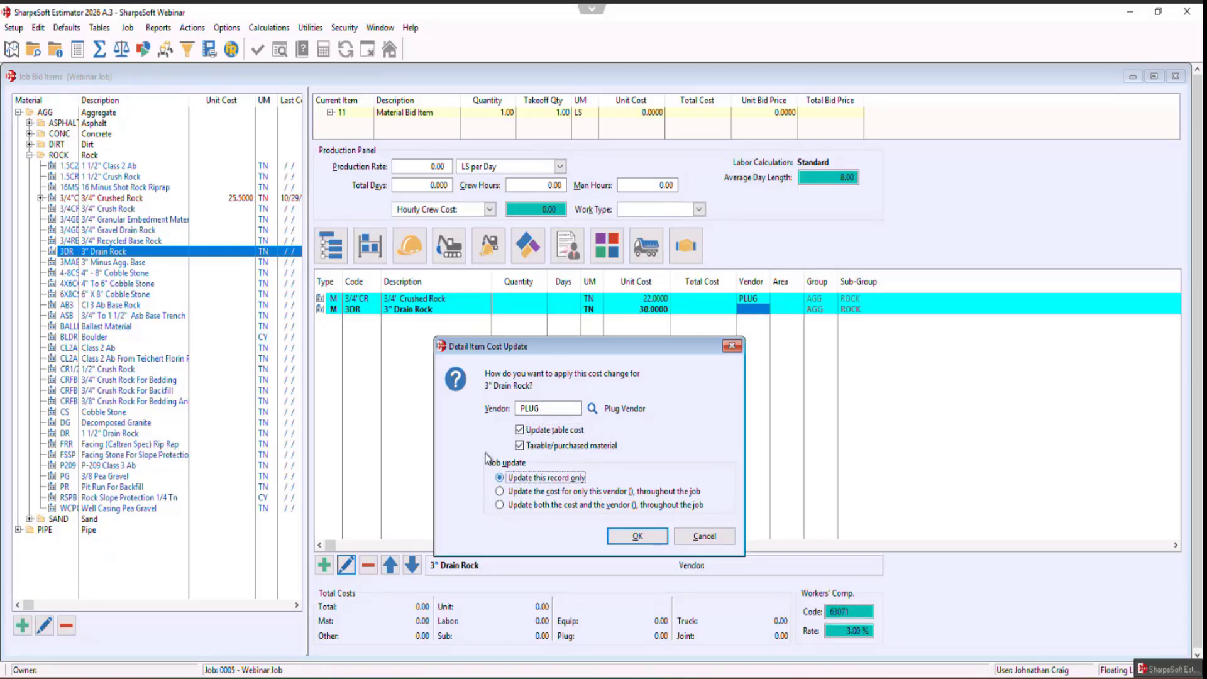
pyautogui.click(637, 536)
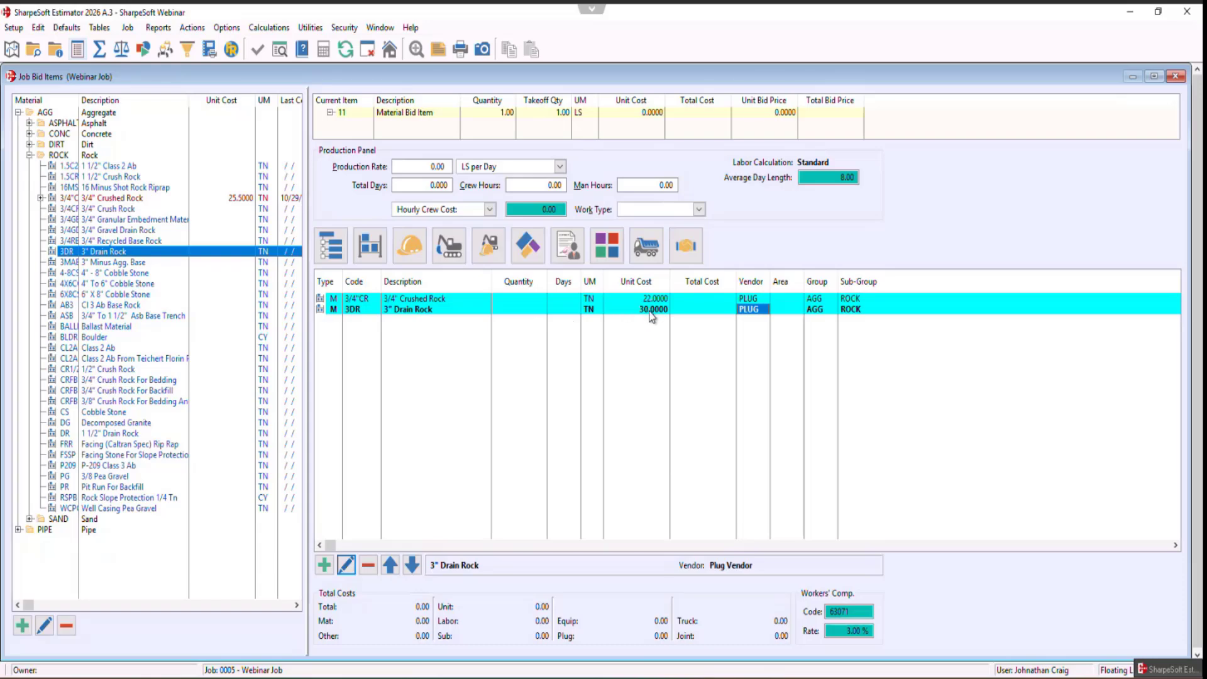
# Set the quantity of the 3" Drain Rock detail record to 250
pyautogui.click(533, 310)
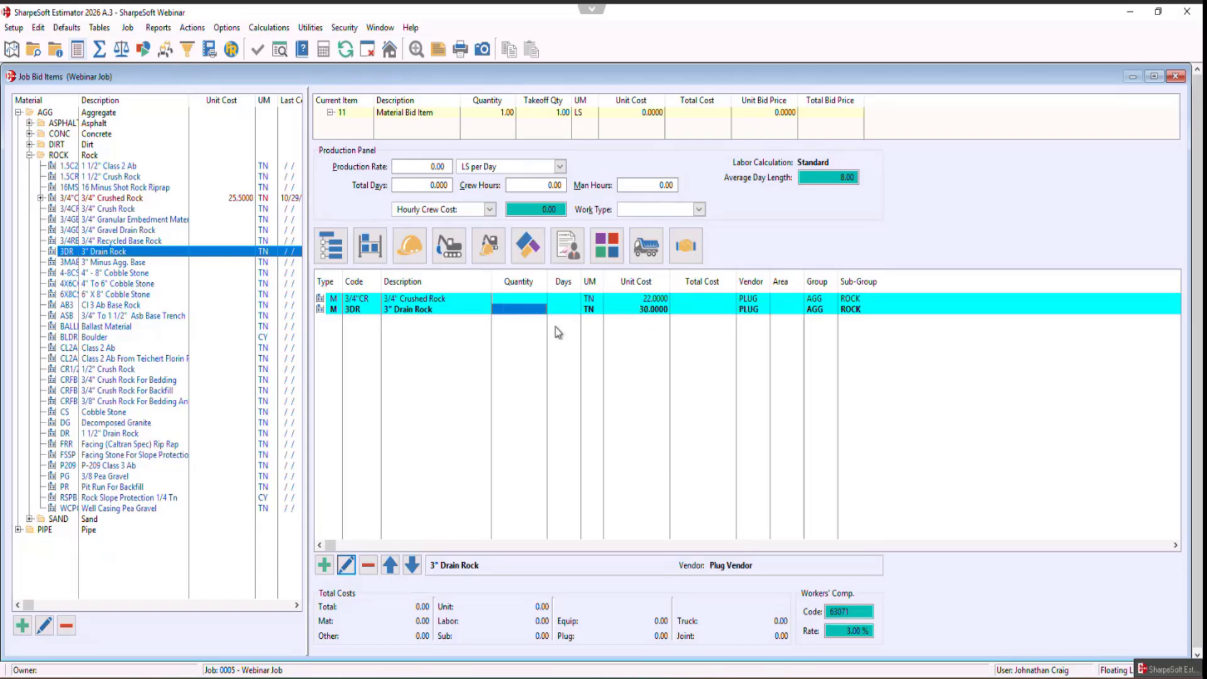
pyautogui.write('250')
pyautogui.press('Tab')
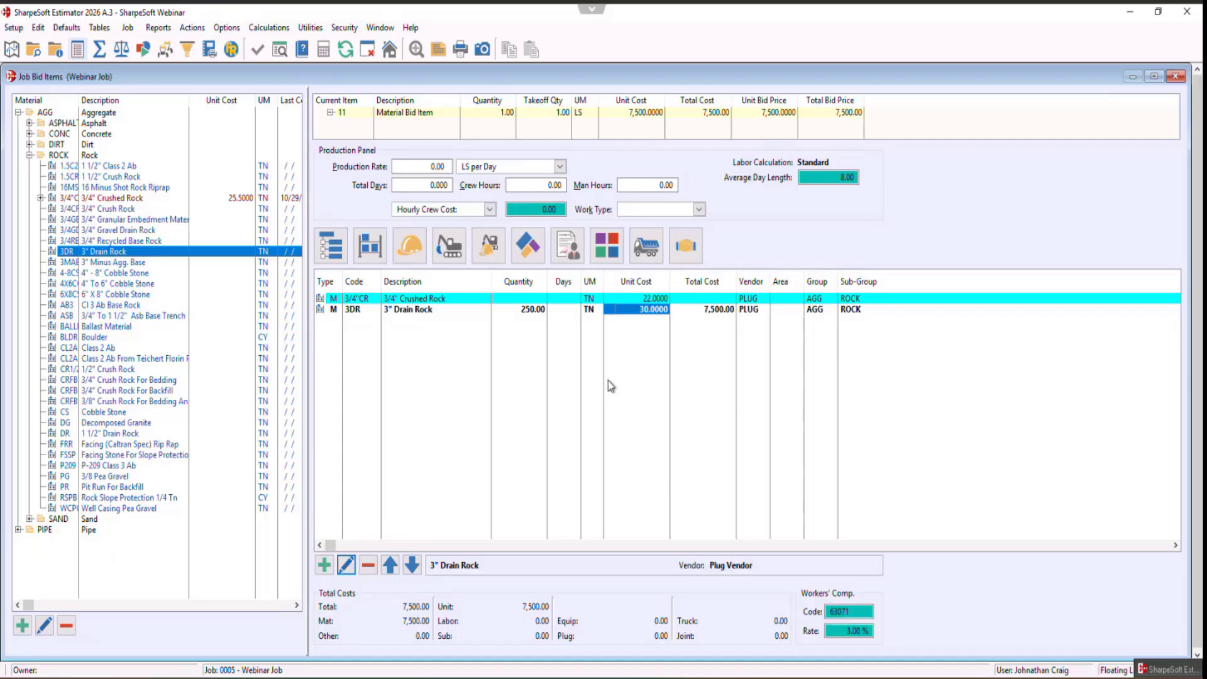
# Set the 3" Drain Rock unit cost to 35, updating the table cost and this record only, with the material kept taxable
pyautogui.click(650, 301)
pyautogui.click(650, 312)
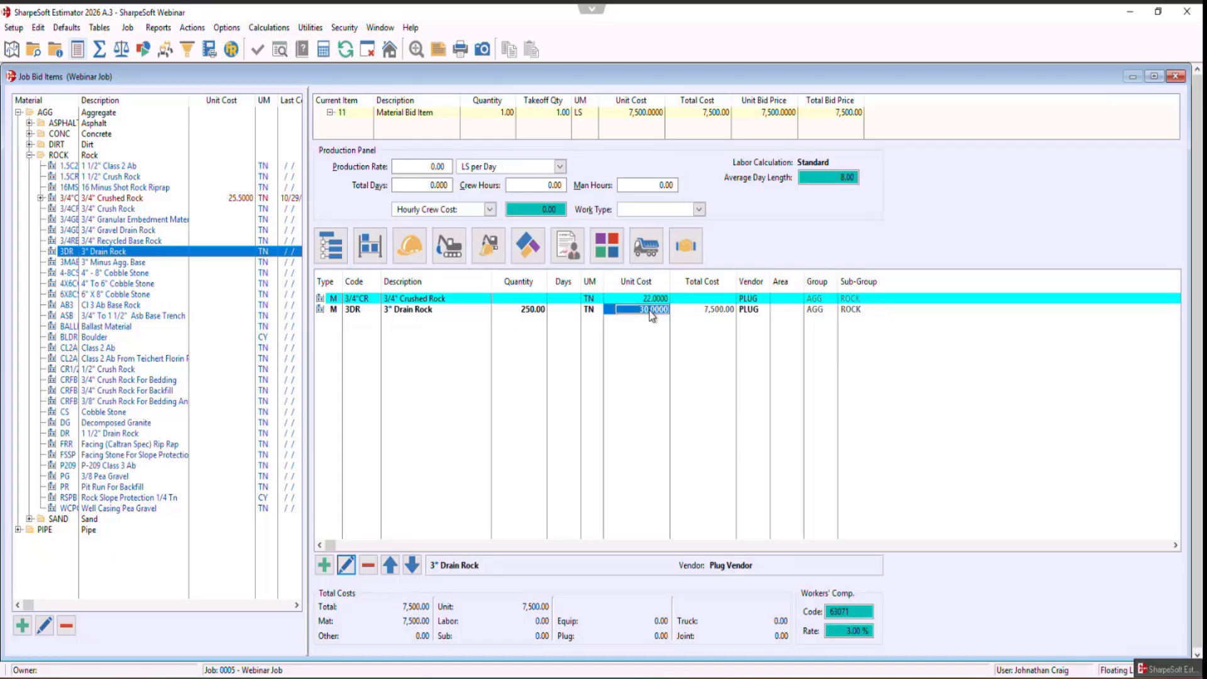
pyautogui.write('35')
pyautogui.press('Return')
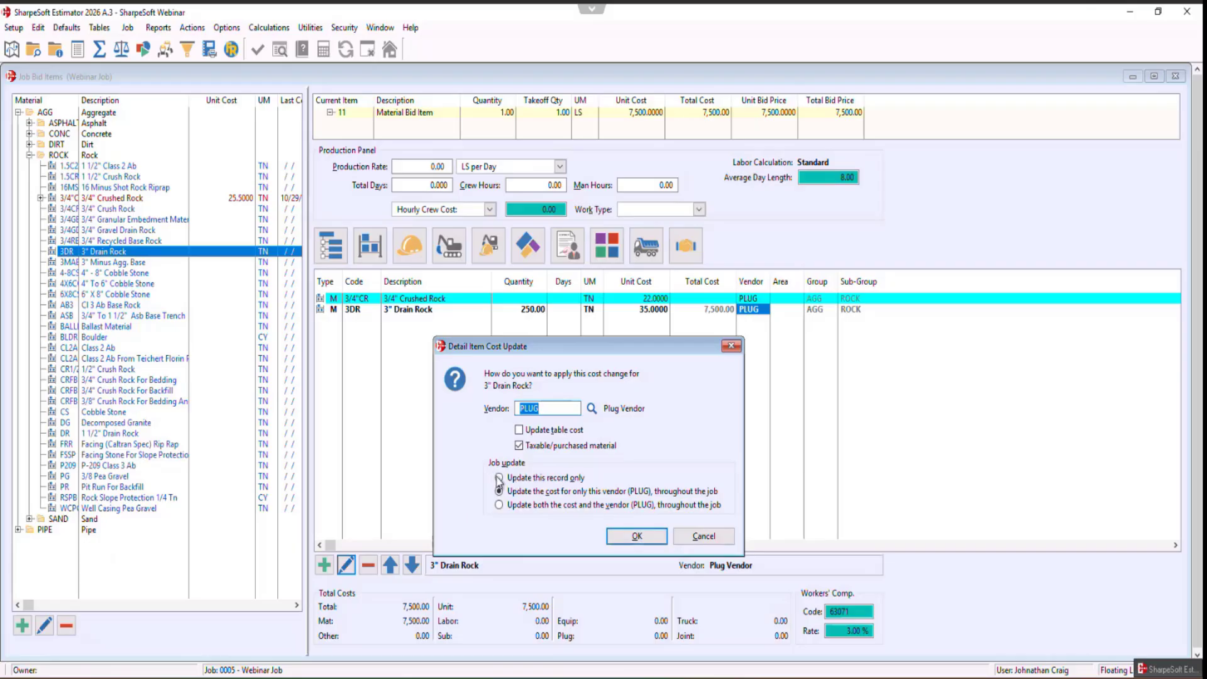
pyautogui.click(522, 433)
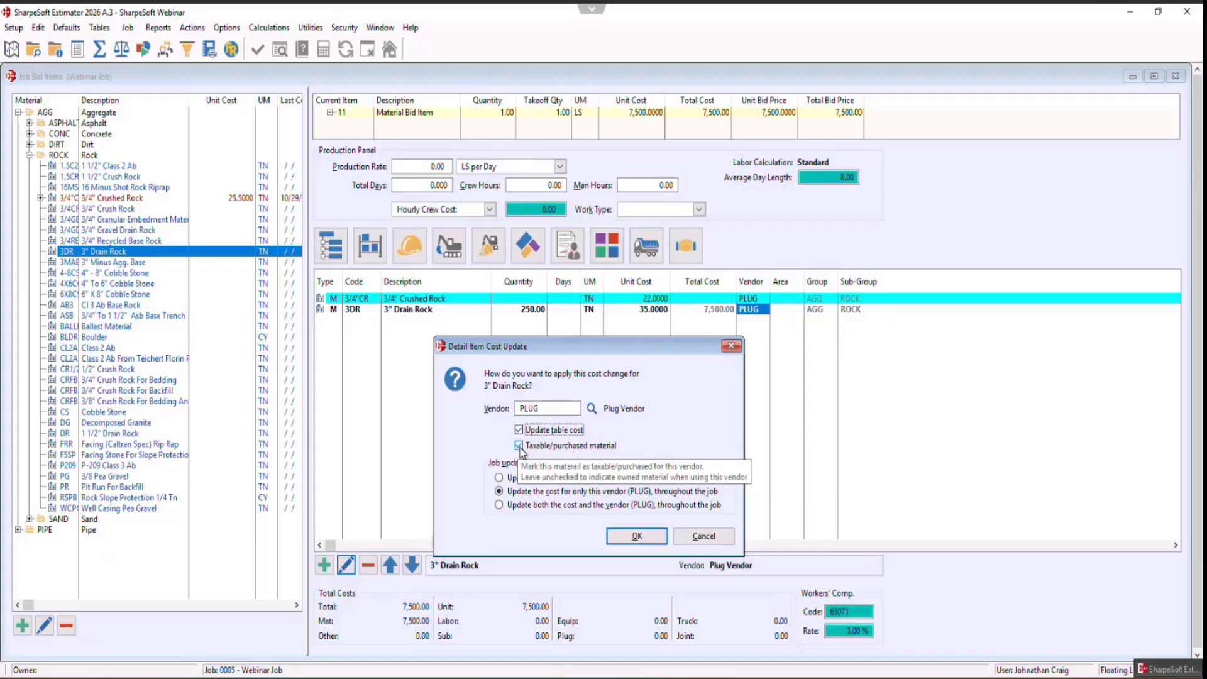
pyautogui.click(519, 446)
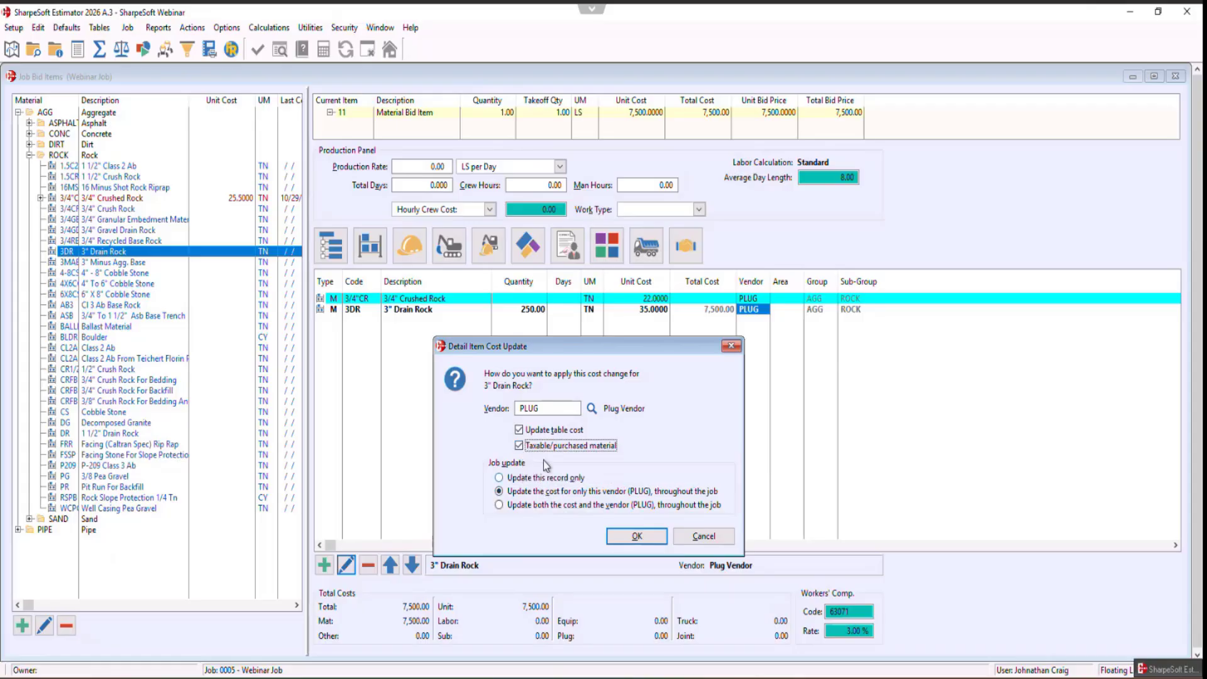
pyautogui.click(579, 445)
pyautogui.click(499, 478)
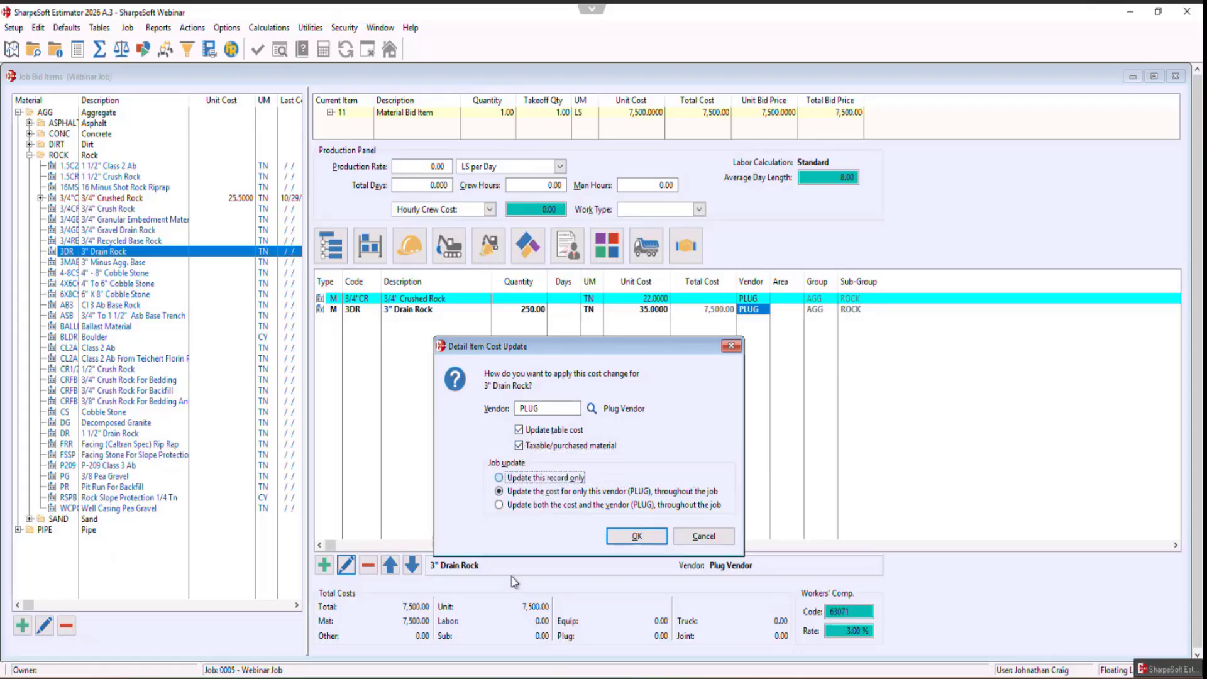
pyautogui.click(631, 538)
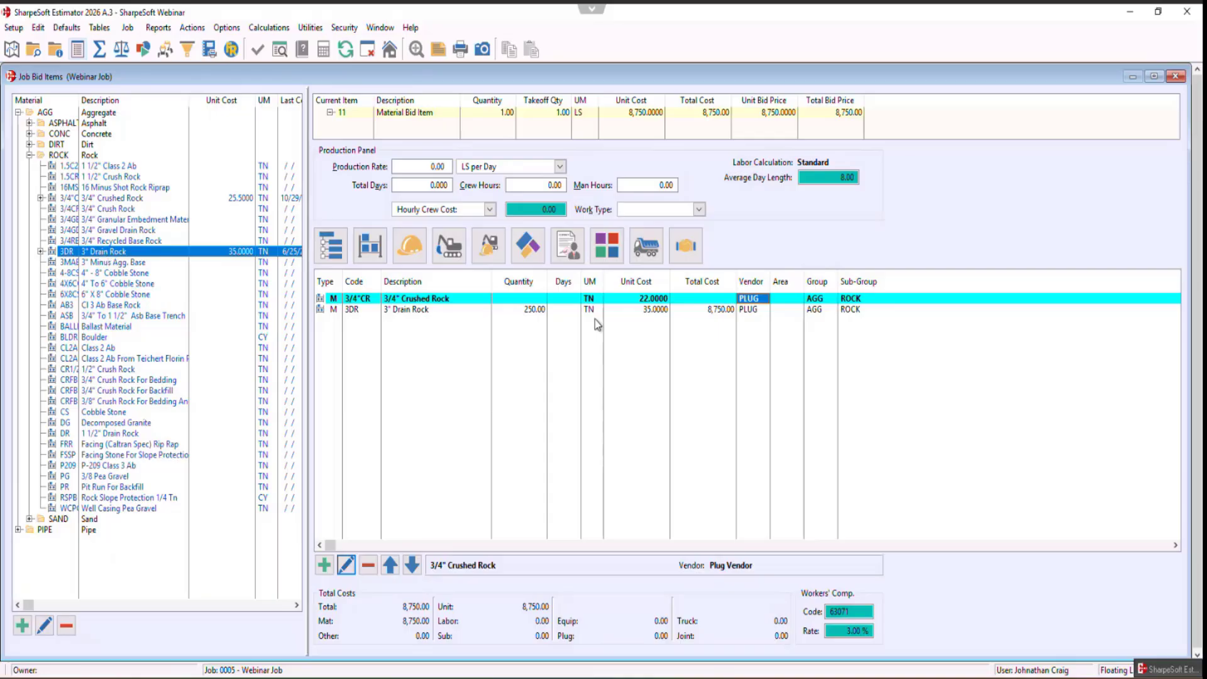
# Examine the vendor cost stored under 3" Drain Rock and the 12" PVC vendor cost in the PIPE group's PVC sub-group
pyautogui.click(40, 251)
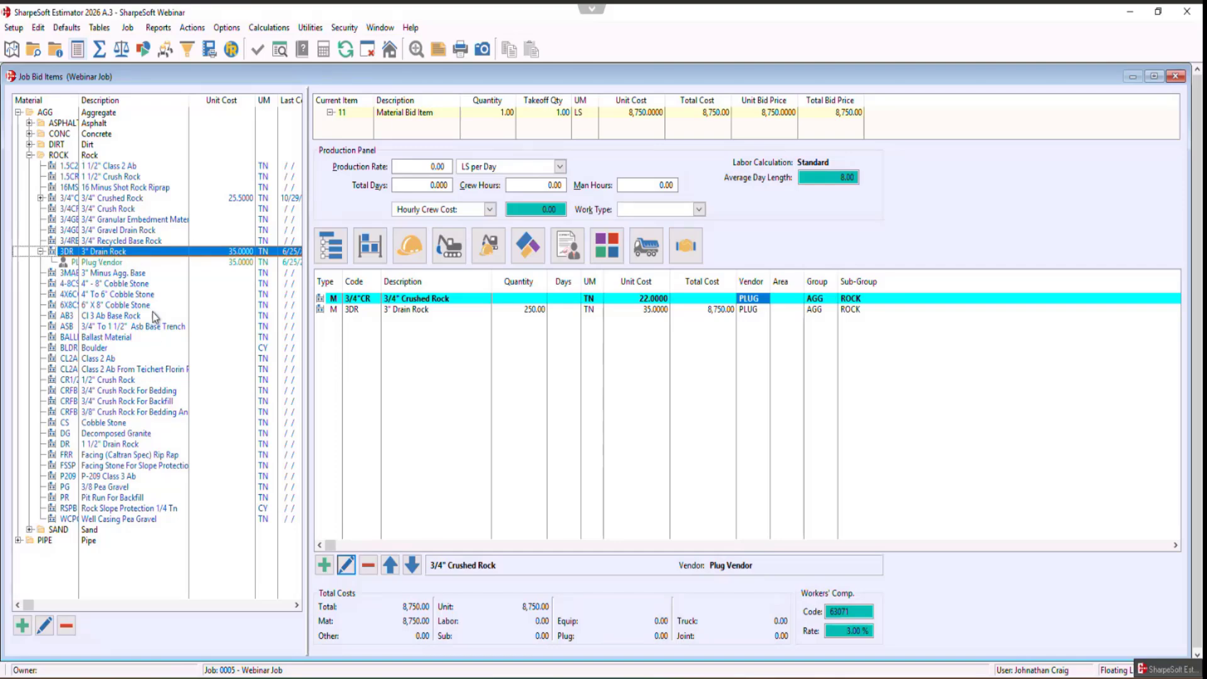
pyautogui.click(29, 156)
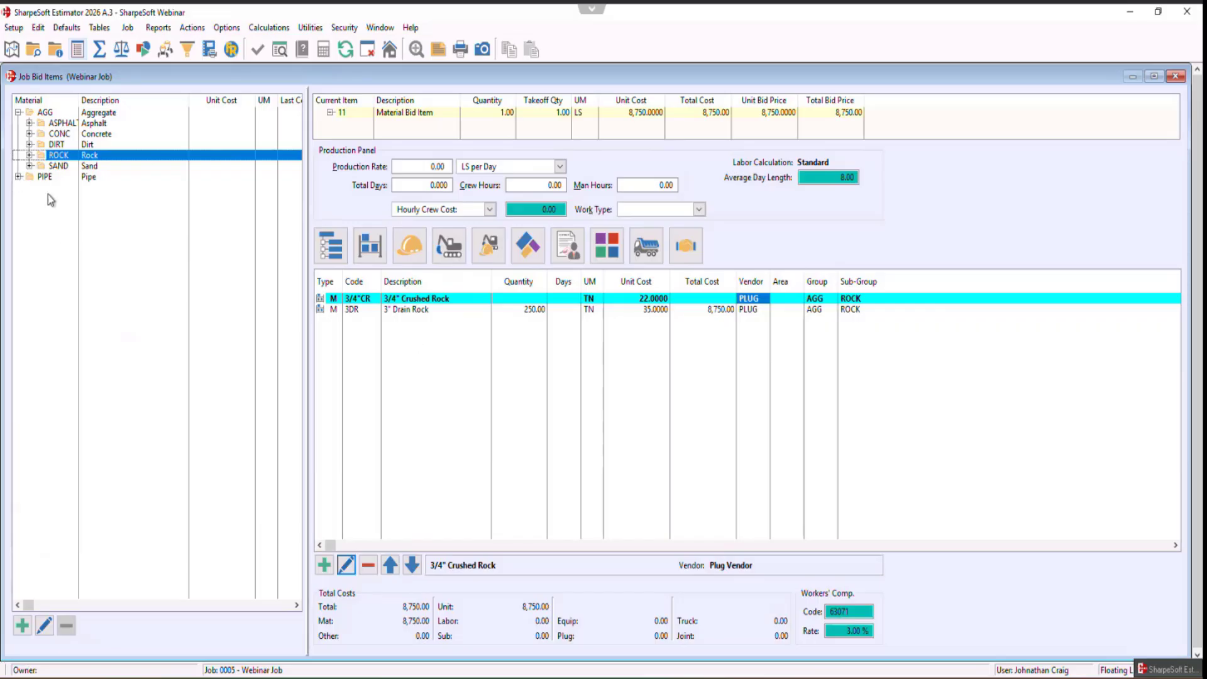
pyautogui.click(19, 177)
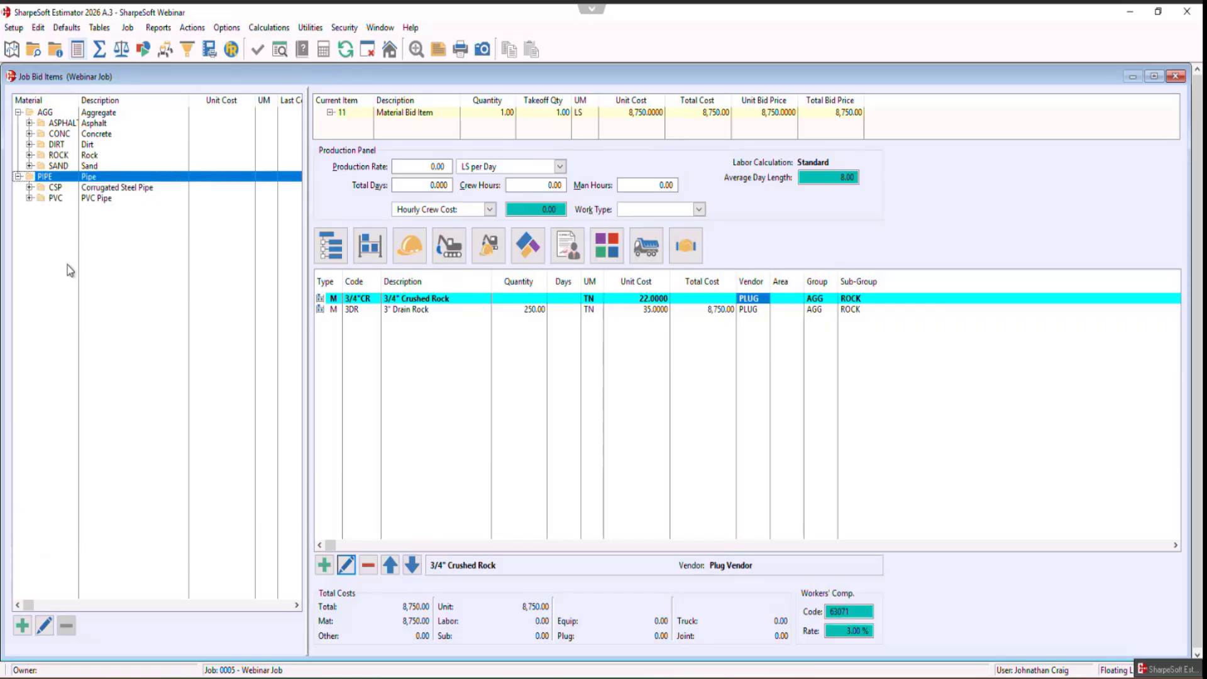
pyautogui.click(29, 198)
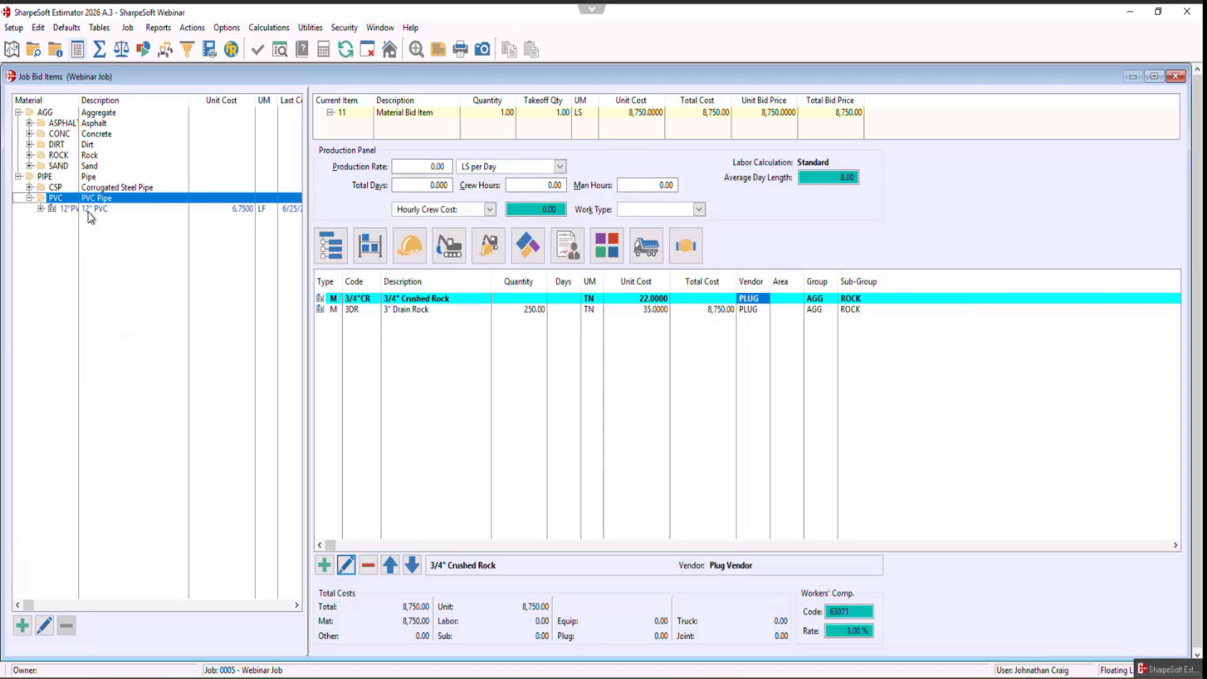
pyautogui.click(40, 209)
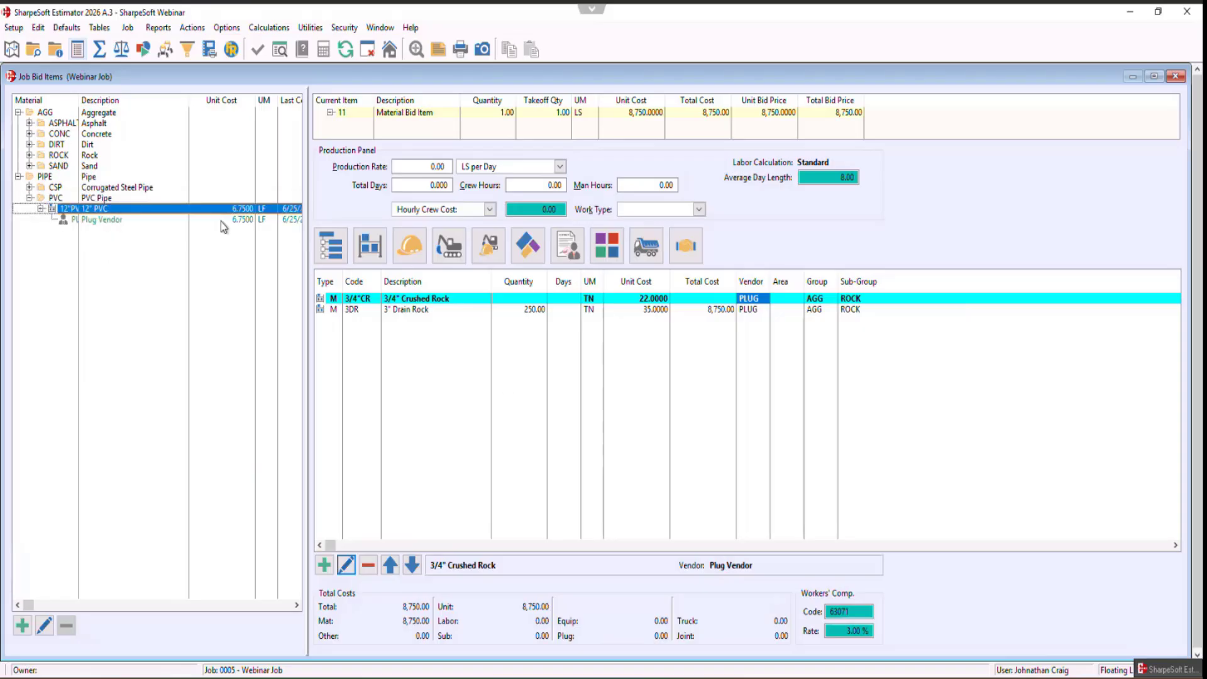
pyautogui.click(29, 198)
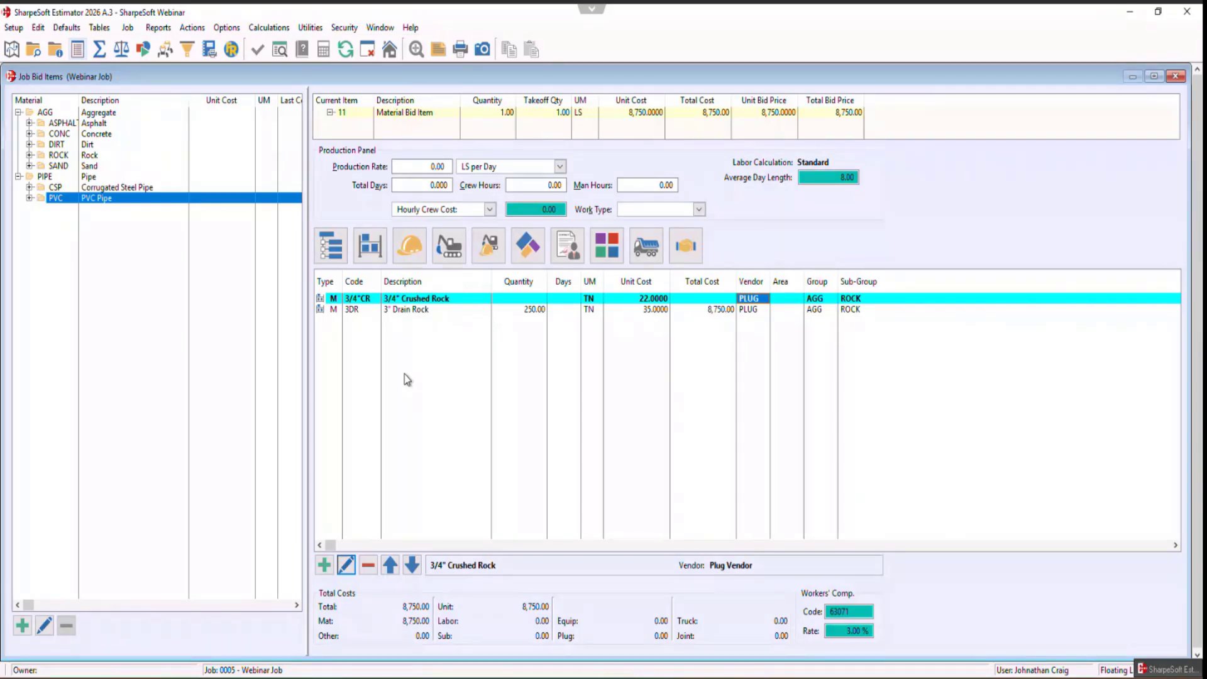
pyautogui.click(29, 197)
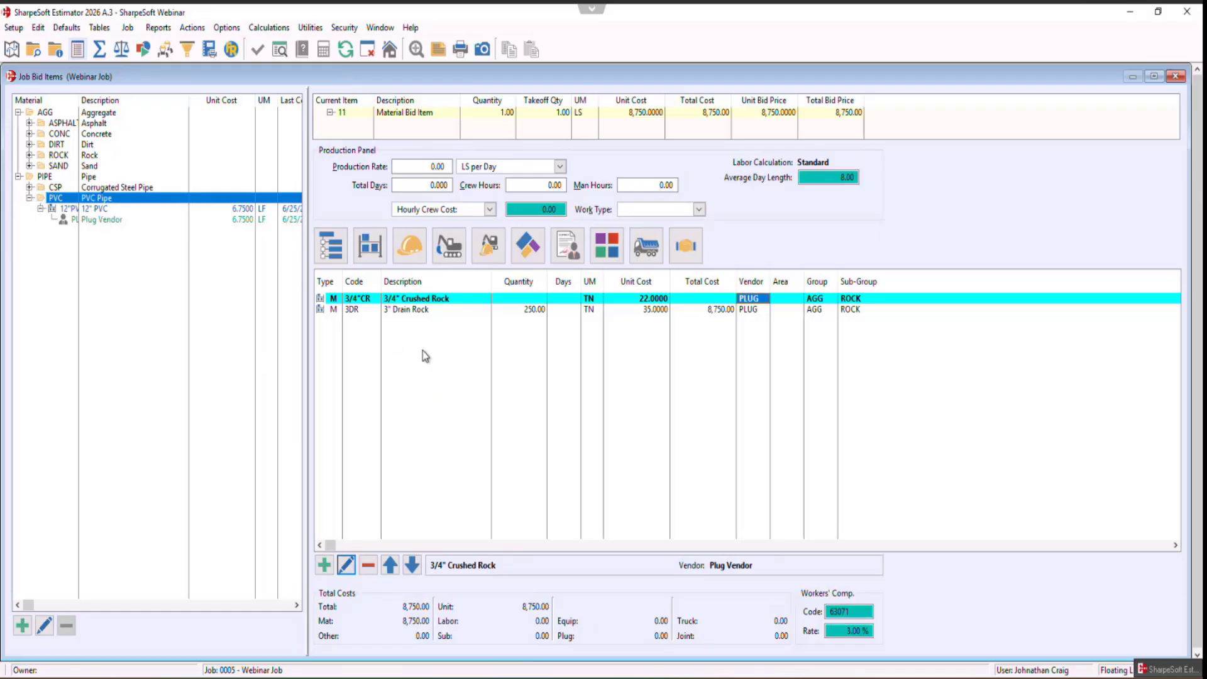
# Add a Material detail record to the bid item with the code 10"PVC
pyautogui.click(325, 565)
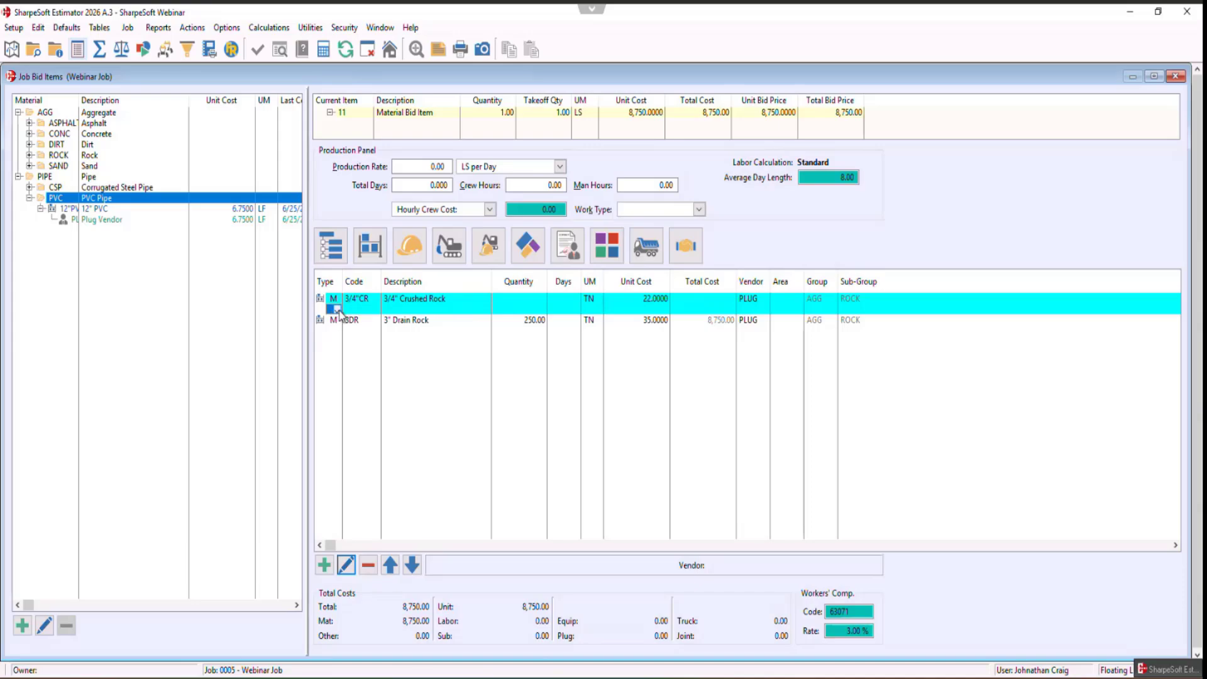
pyautogui.click(337, 310)
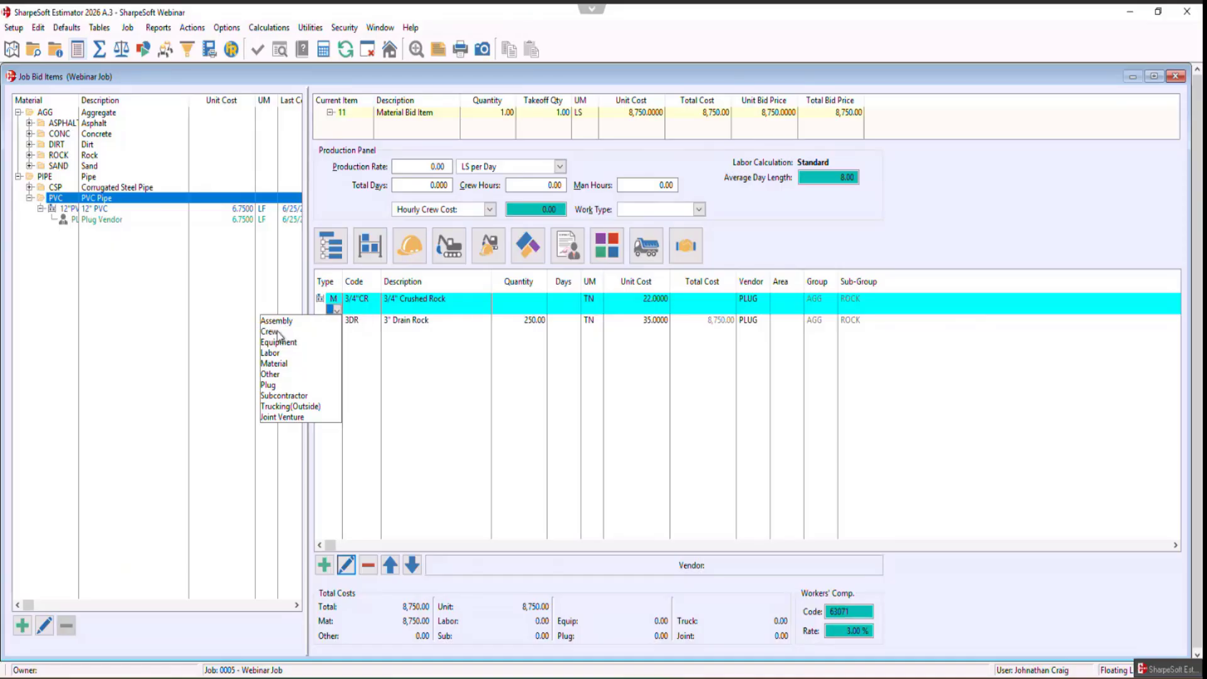
pyautogui.click(274, 363)
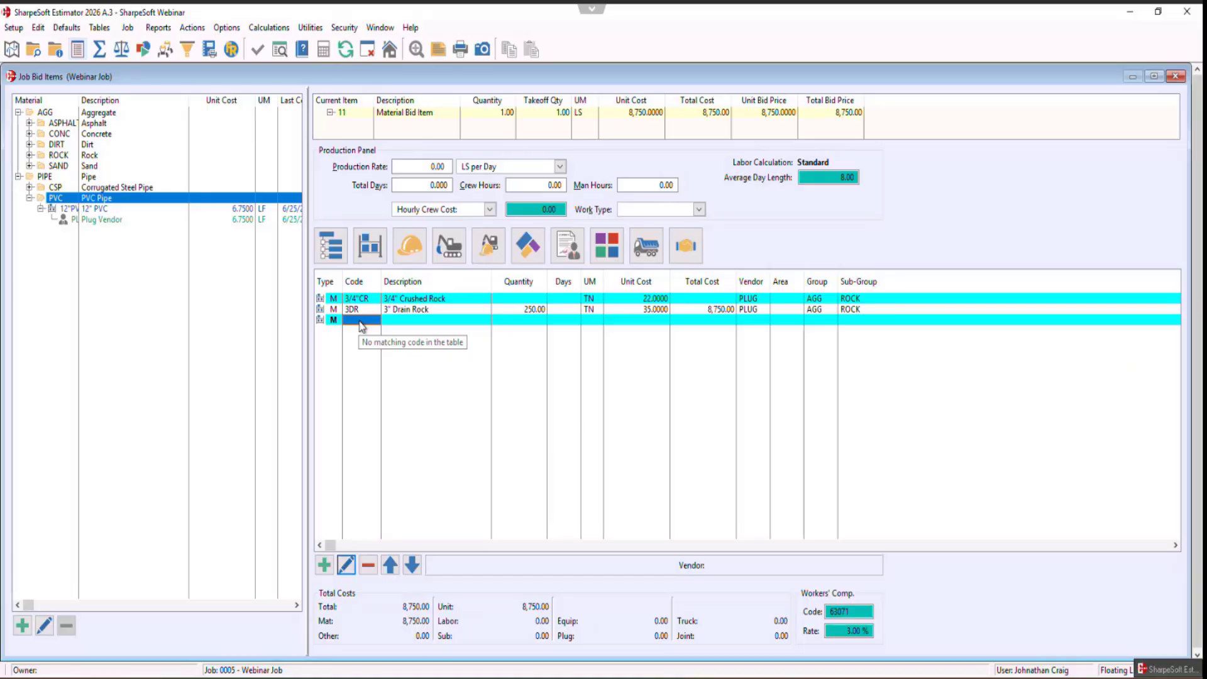
pyautogui.write('10"')
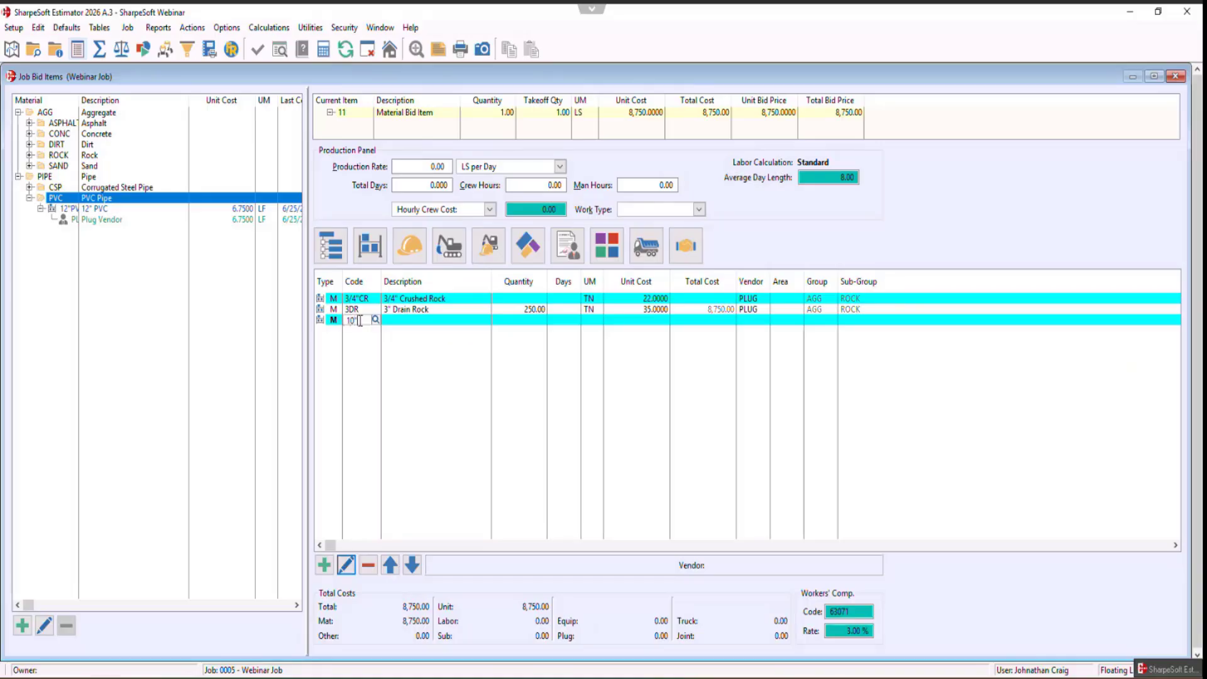
pyautogui.write('PVC')
pyautogui.press('Return')
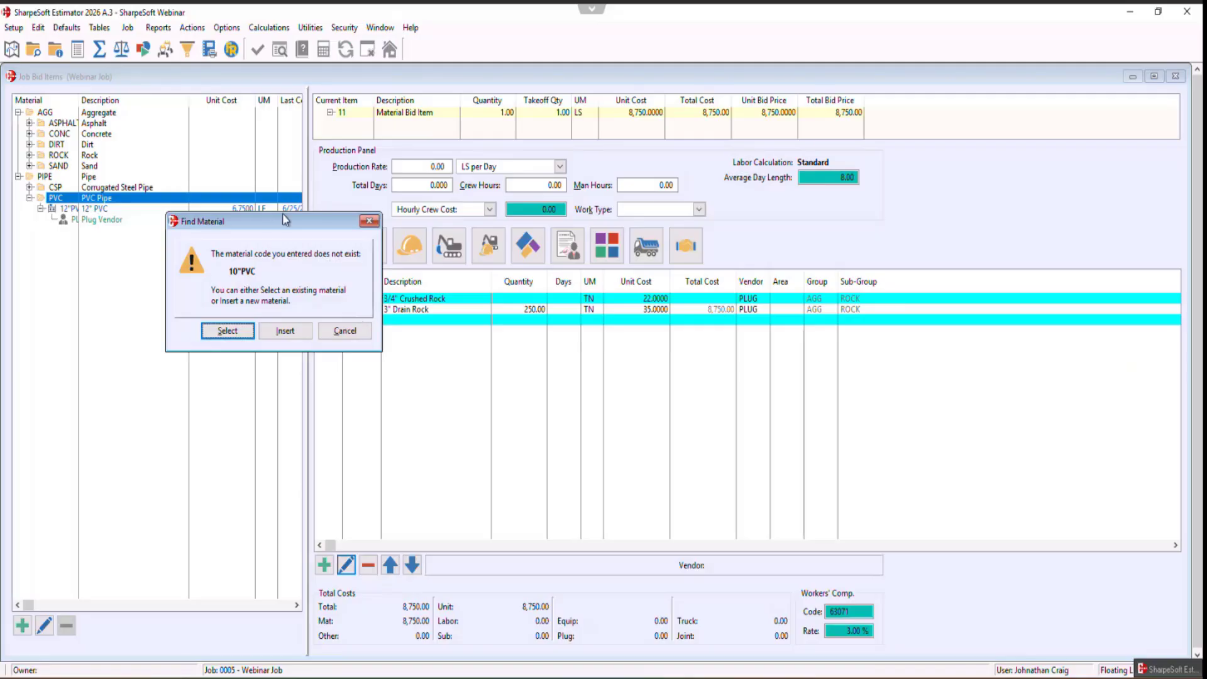
pyautogui.moveTo(286, 221); pyautogui.dragTo(407, 251)
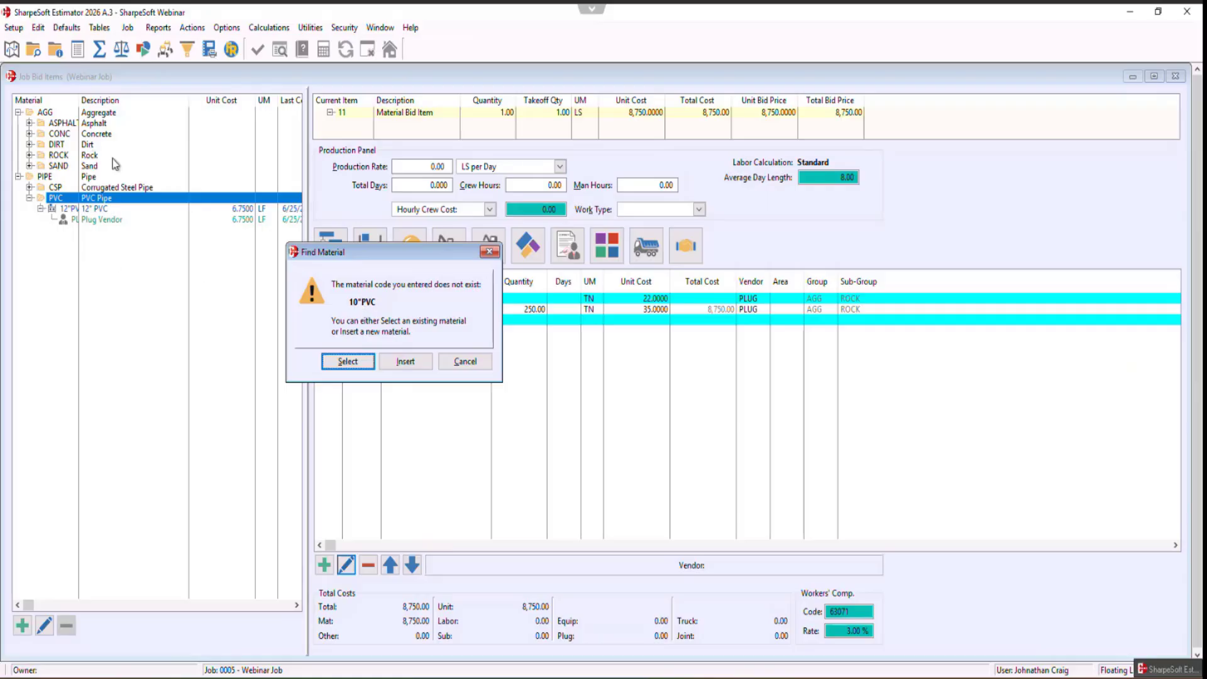
# Browse the existing materials in the PIPE group's PVC sub-group for the unmatched code
pyautogui.click(348, 361)
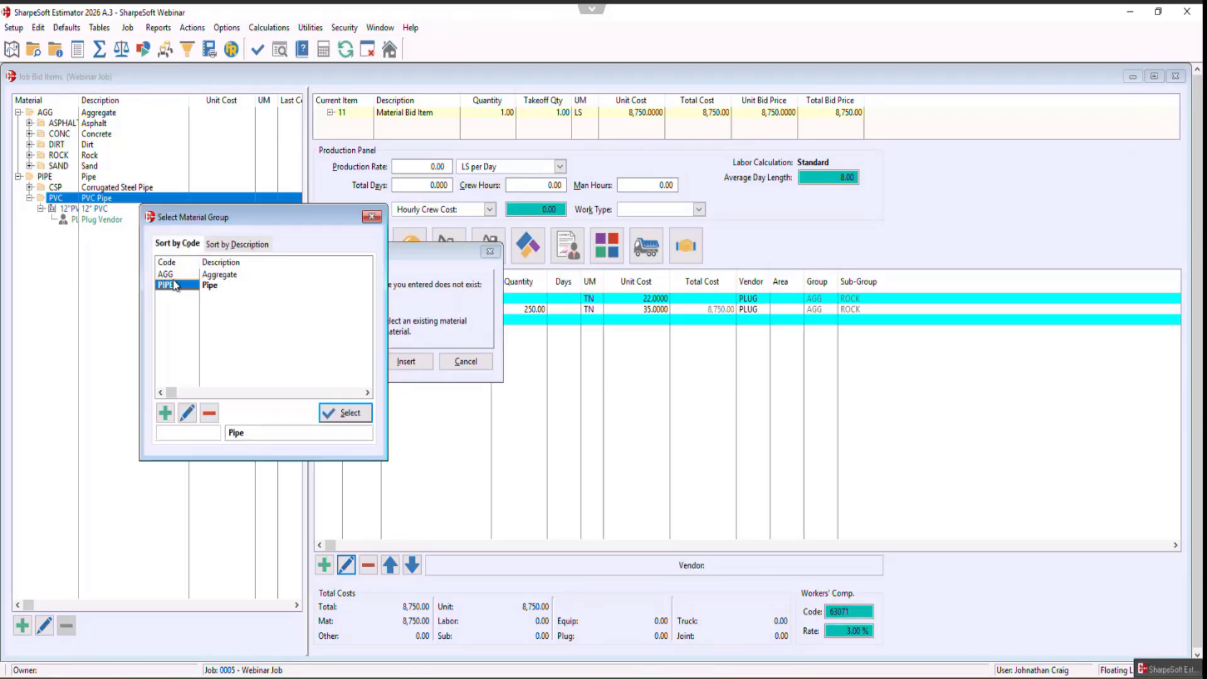
pyautogui.doubleClick(175, 286)
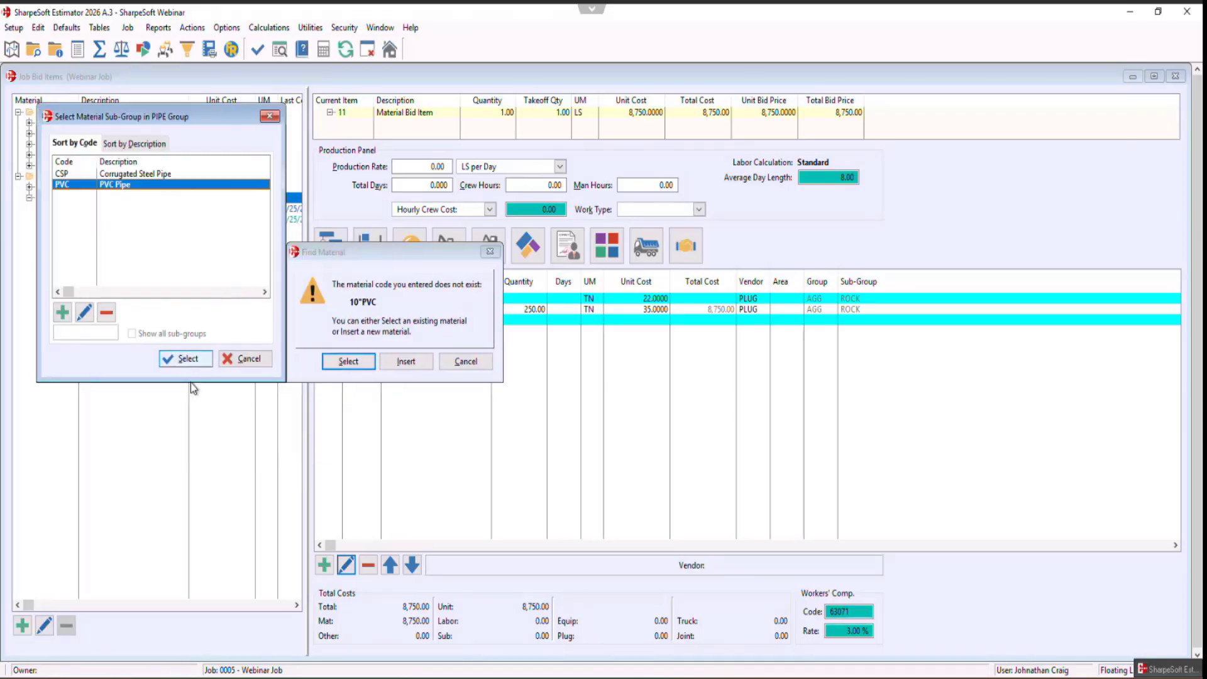
pyautogui.press('Return')
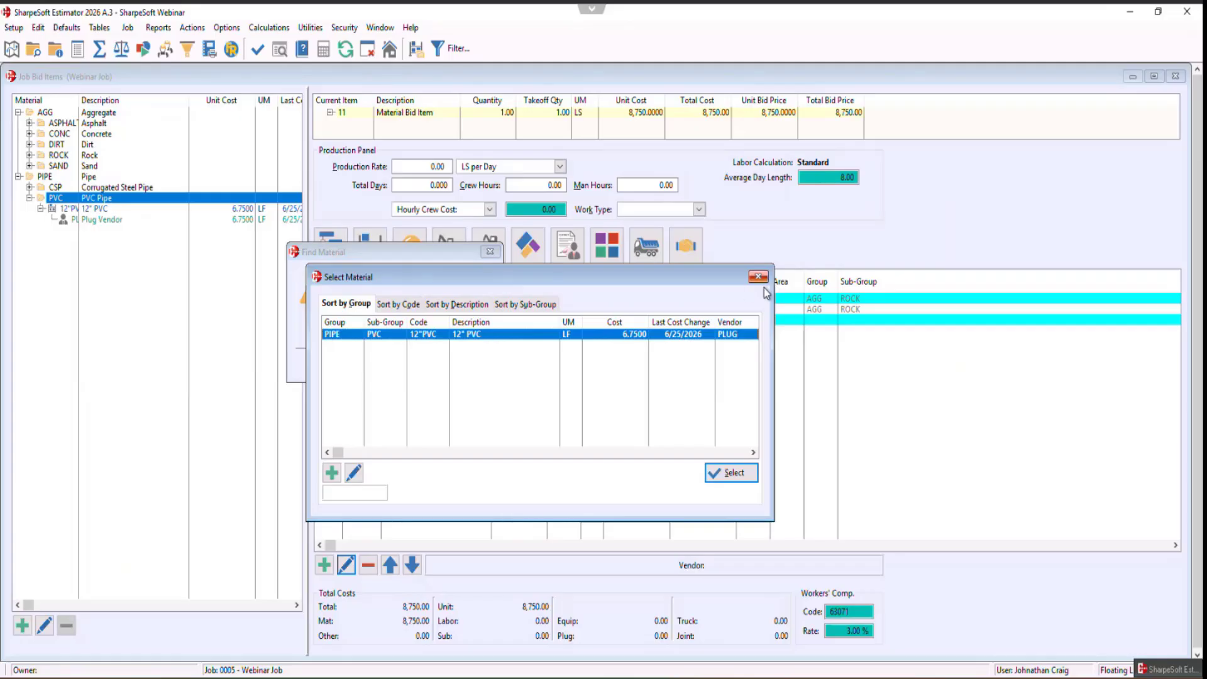
pyautogui.click(729, 473)
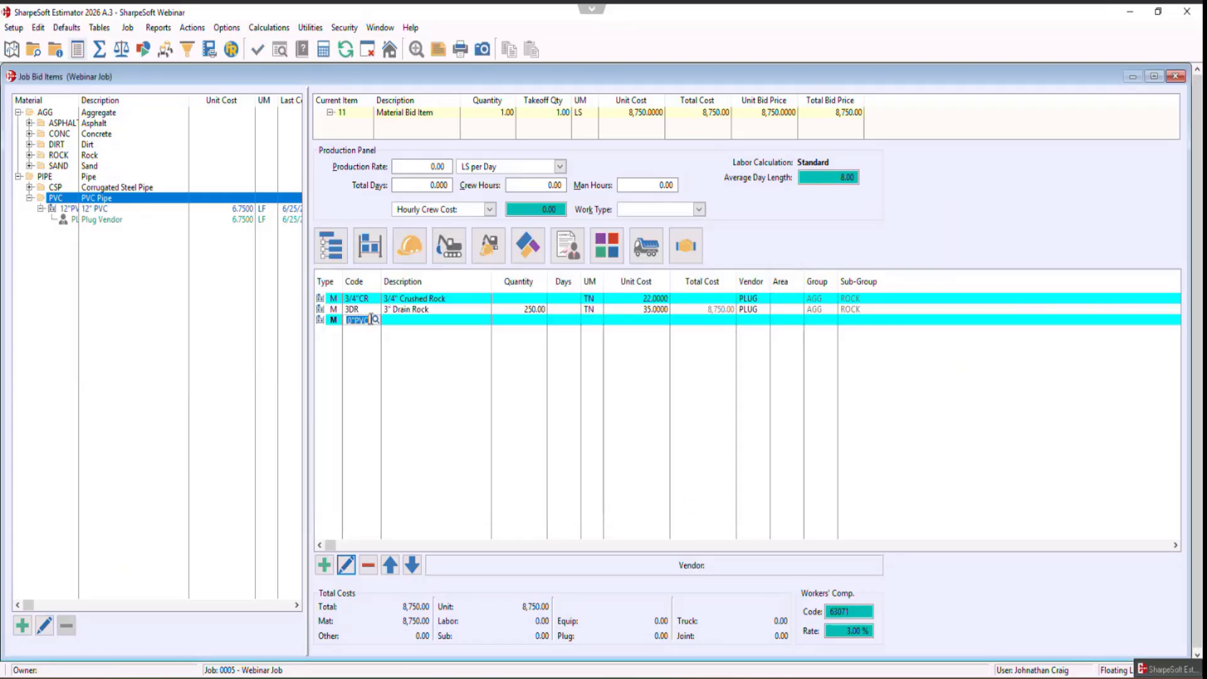
# Re-enter the code 10"PVC and insert it as a new material in group PIPE, sub-group PVC
pyautogui.write('10"PVC')
pyautogui.press('Return')
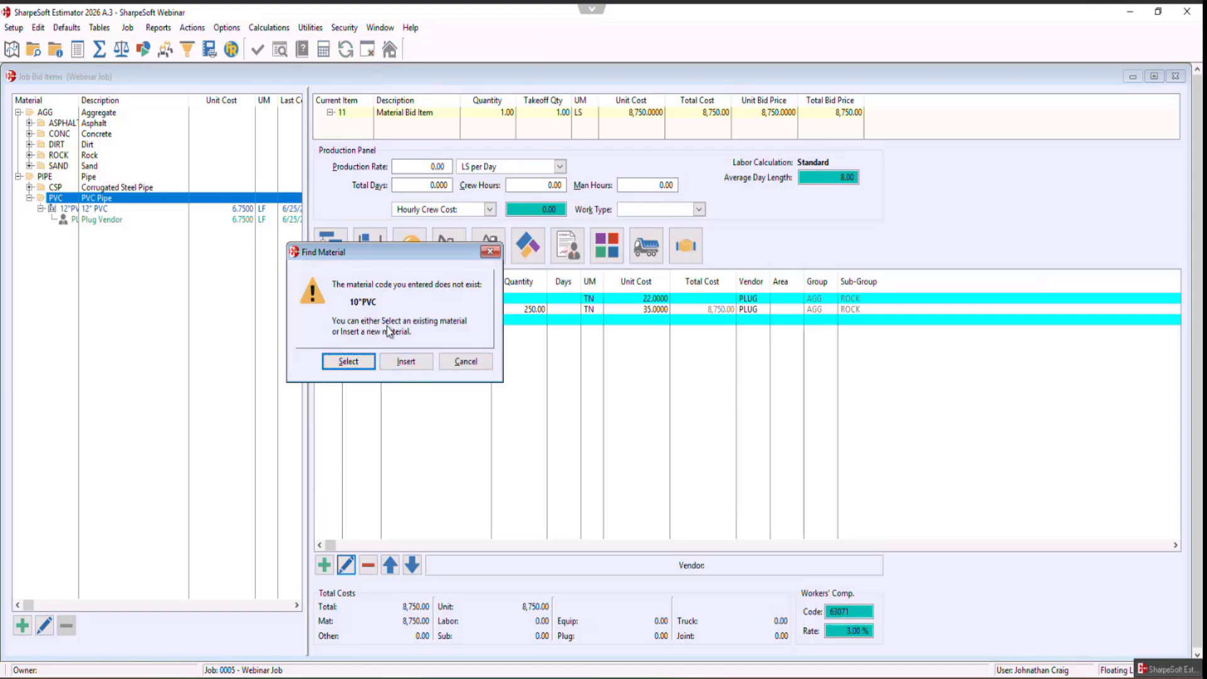
pyautogui.click(406, 361)
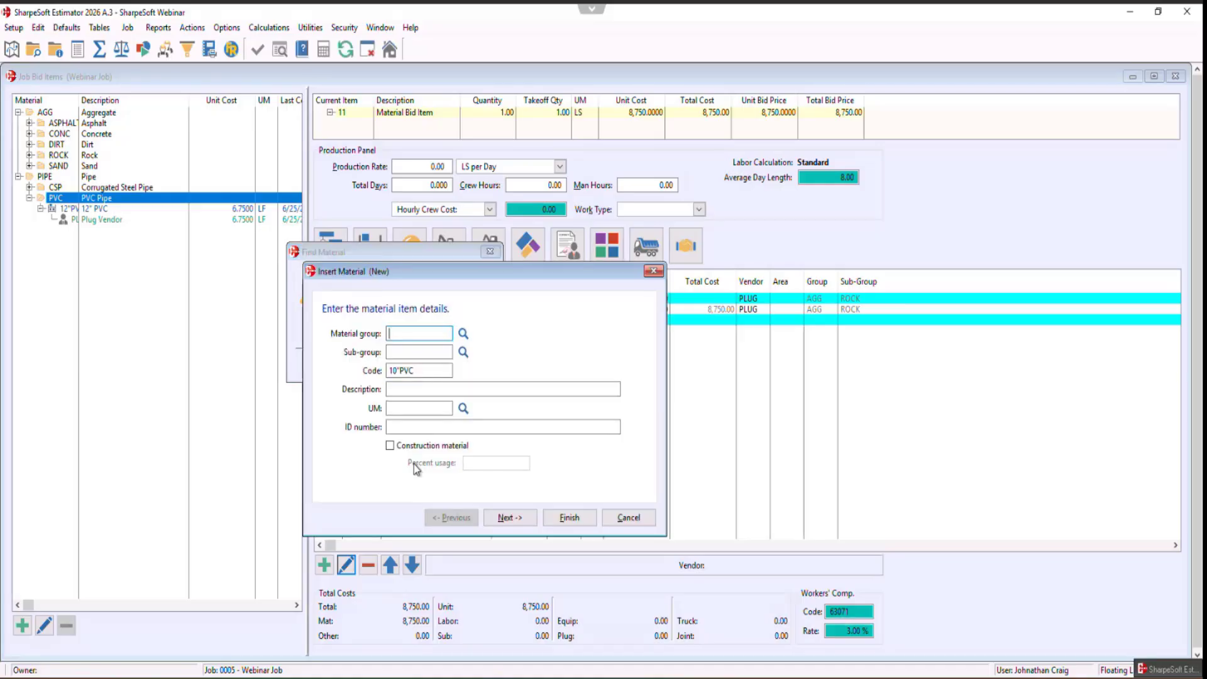
pyautogui.moveTo(397, 269); pyautogui.dragTo(551, 250)
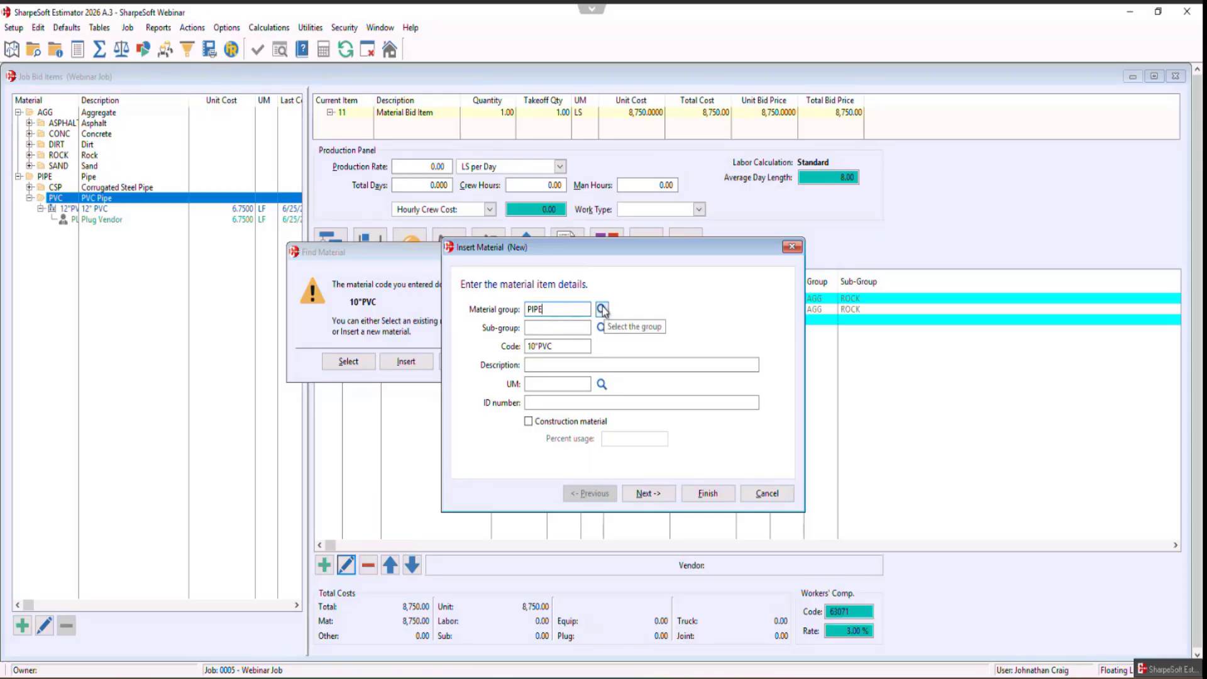
pyautogui.click(553, 327)
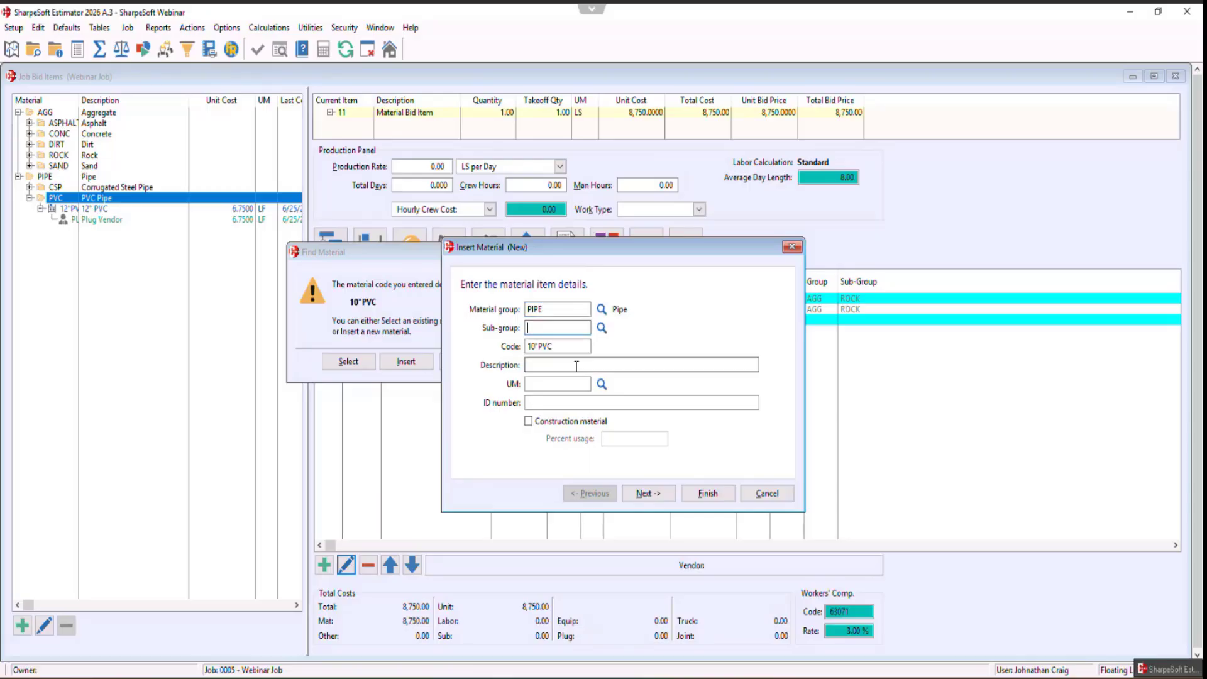
pyautogui.write('PV')
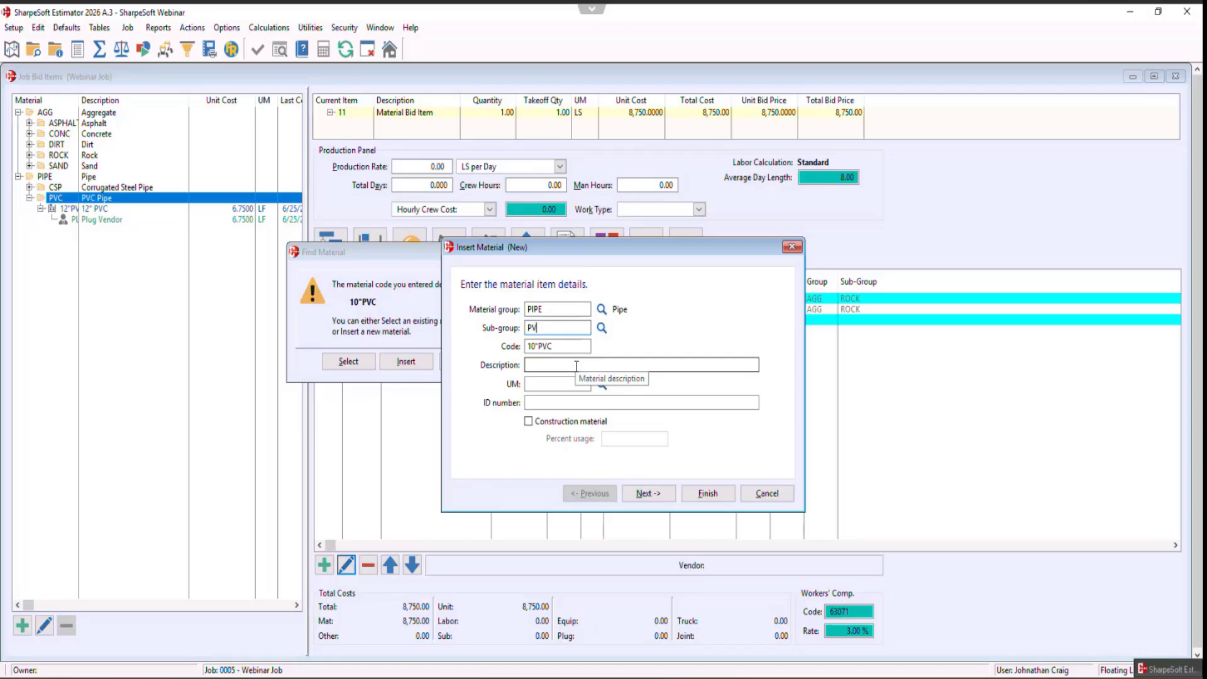
pyautogui.write('C')
# Give the new material the description 10" PVC and the unit of measure LF, leaving the ID number blank
pyautogui.click(575, 366)
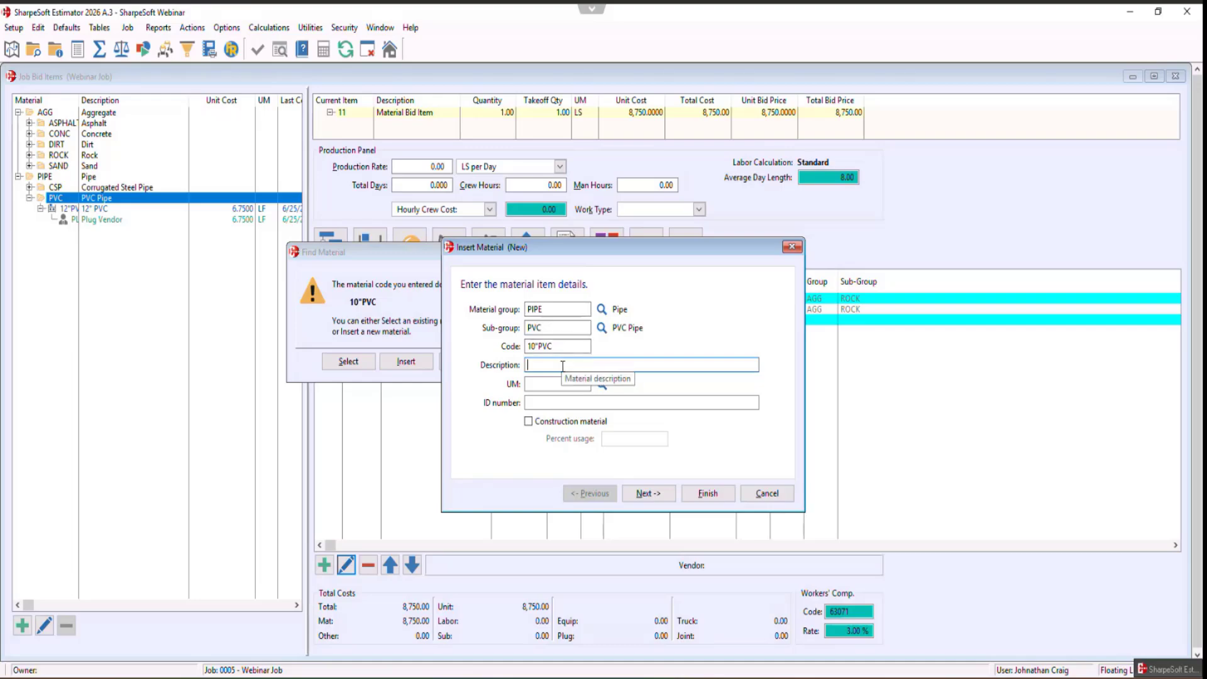
pyautogui.write('10')
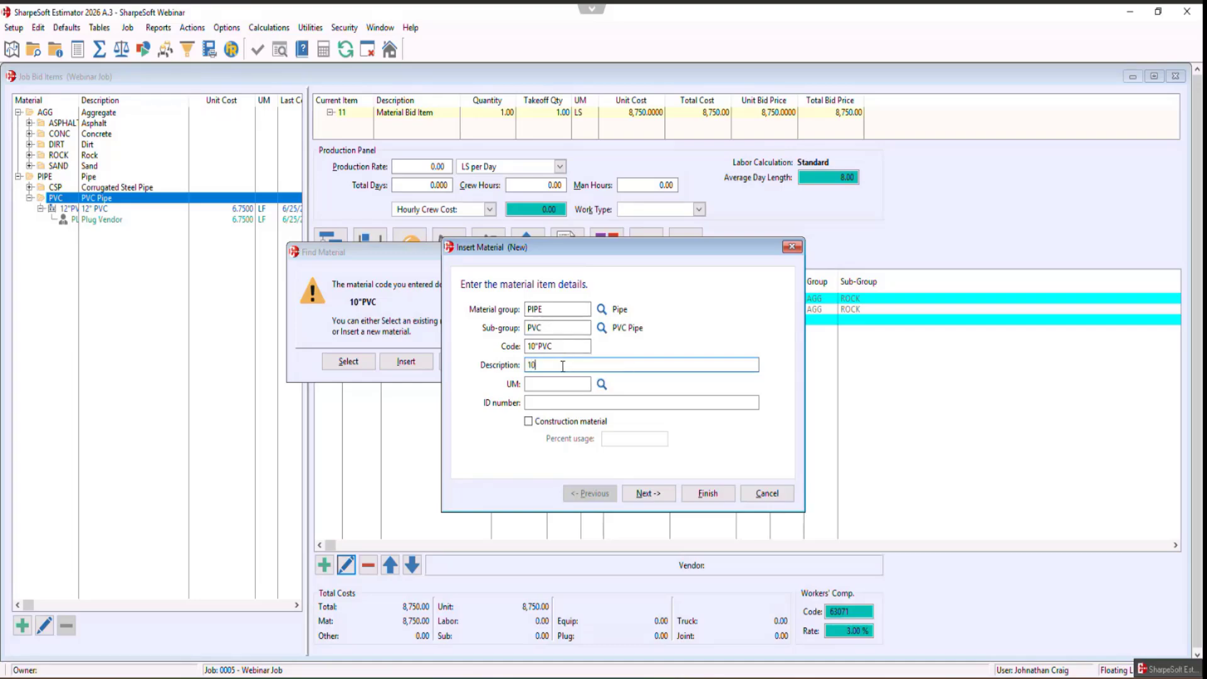
pyautogui.write('" PVC Pipe')
pyautogui.click(573, 385)
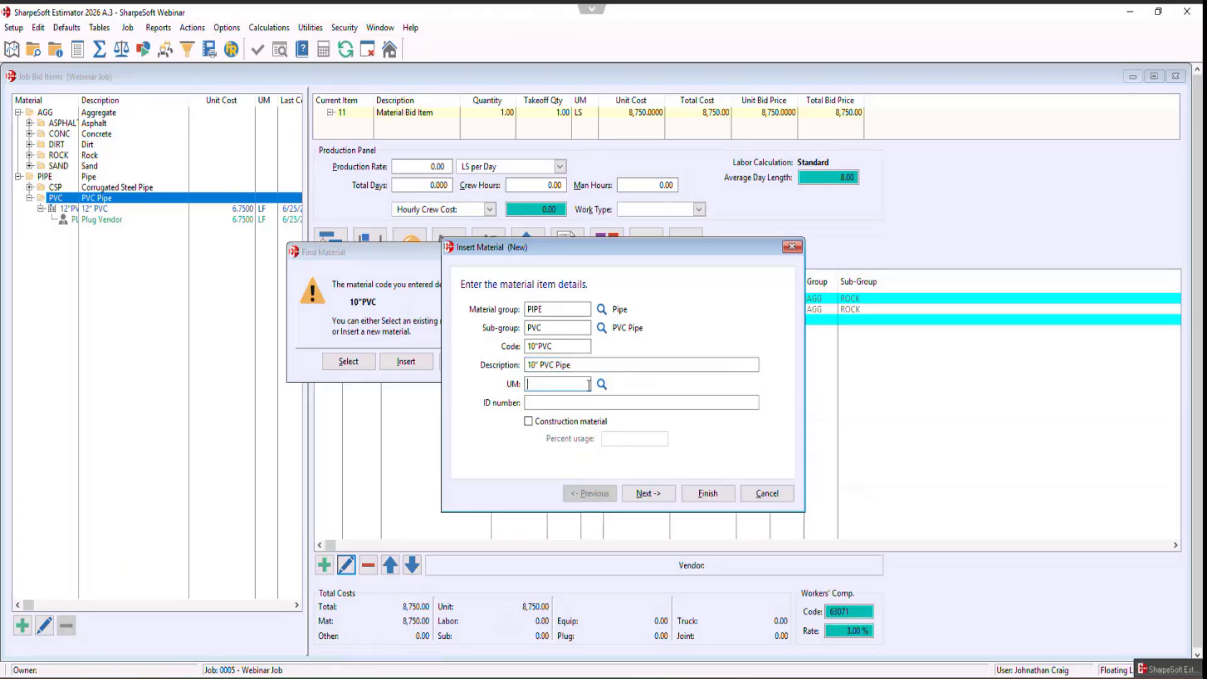
pyautogui.moveTo(592, 363); pyautogui.dragTo(555, 369)
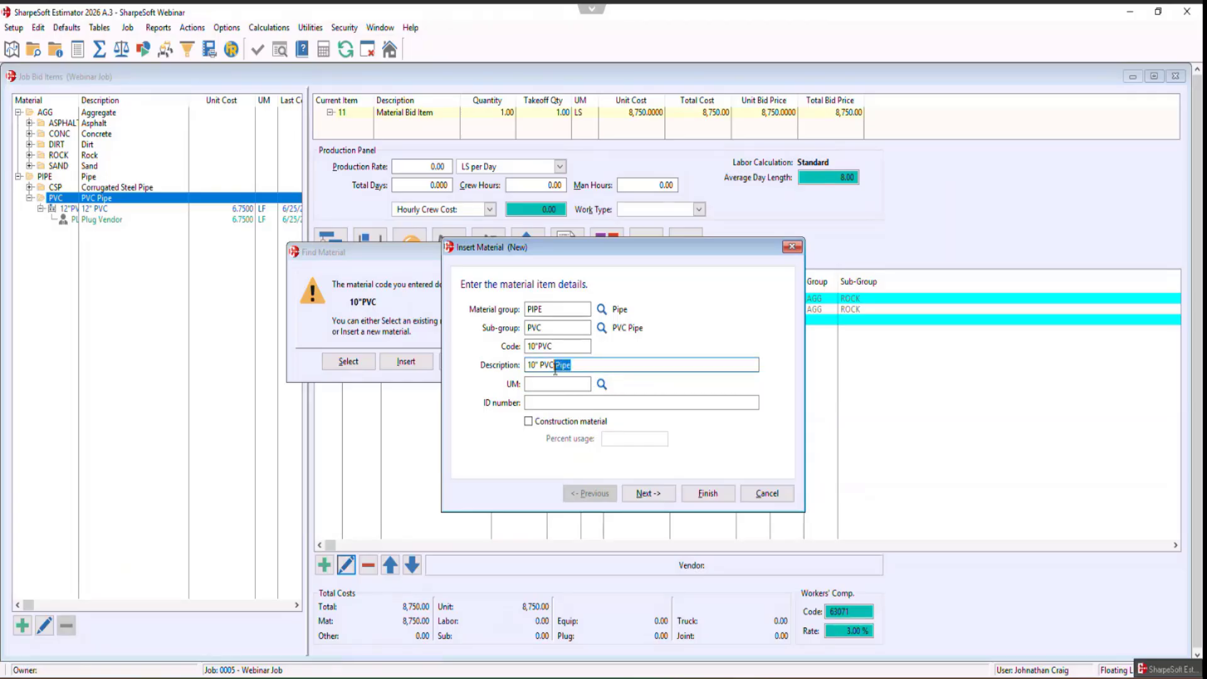
pyautogui.press('BackSpace')
pyautogui.click(547, 384)
pyautogui.write('LF')
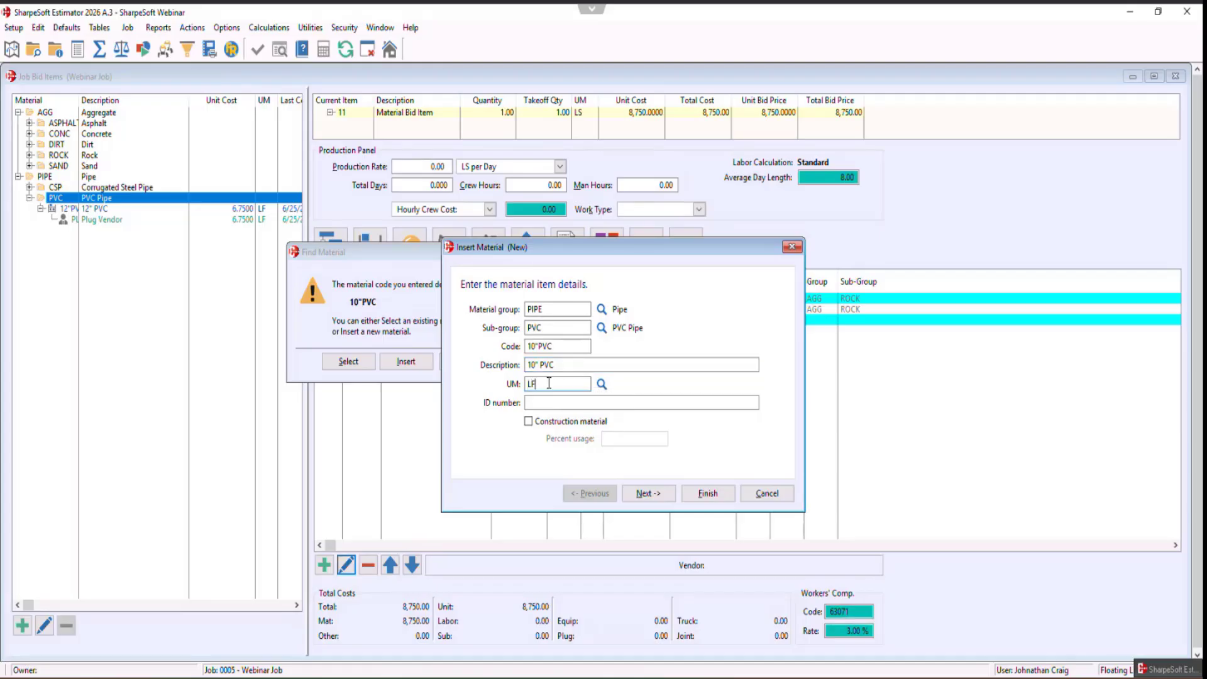
pyautogui.click(550, 404)
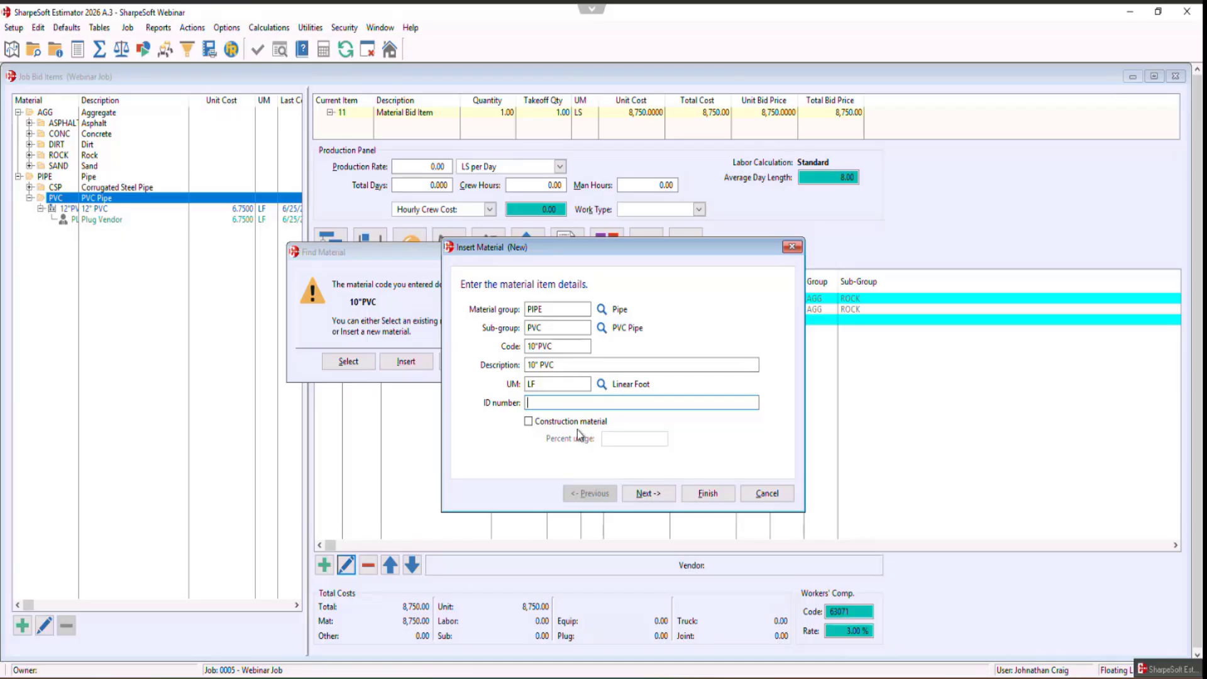
# Skip the optional weight and dimensions, add vendor PLUG at a taxable unit cost of 6.55, and finish the new material
pyautogui.click(648, 495)
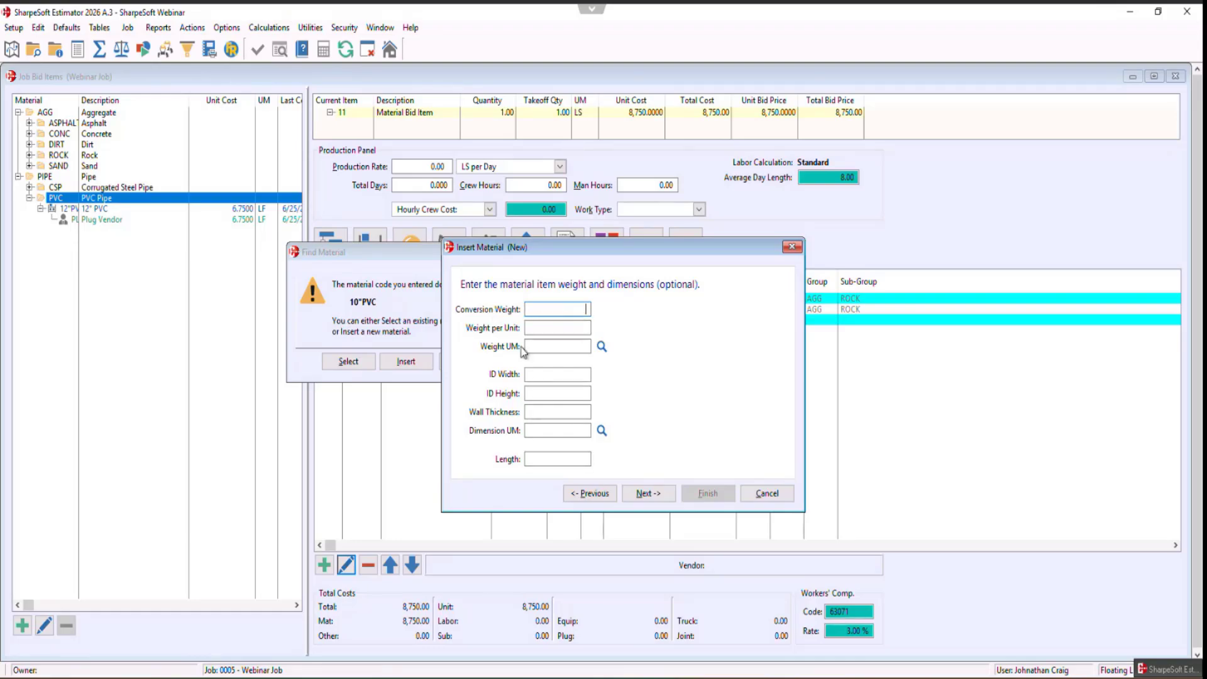
pyautogui.click(648, 494)
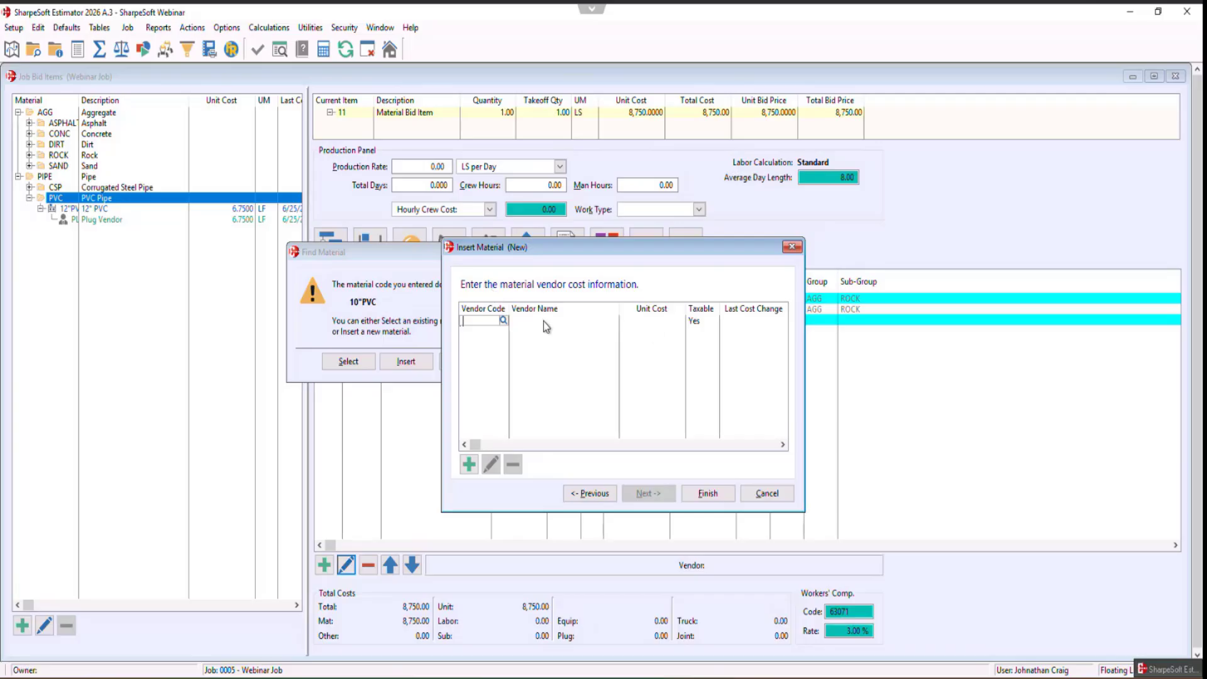
pyautogui.write('PLUG')
pyautogui.press('Tab')
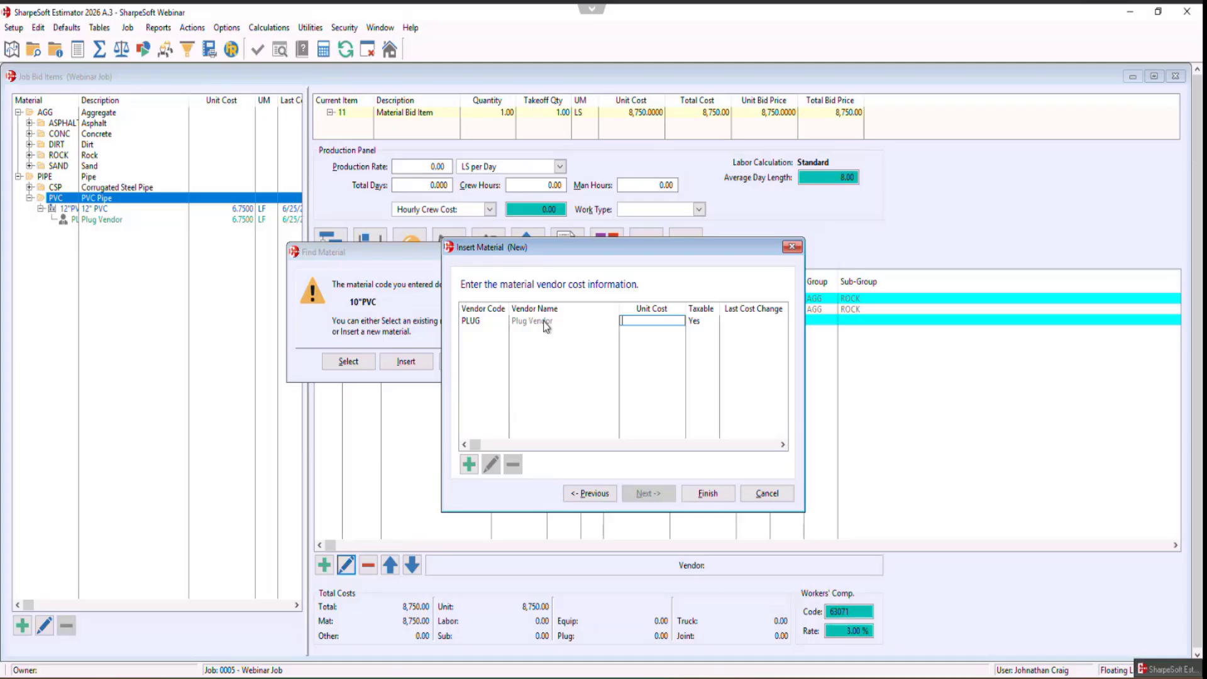
pyautogui.write('6.55')
pyautogui.press('Tab')
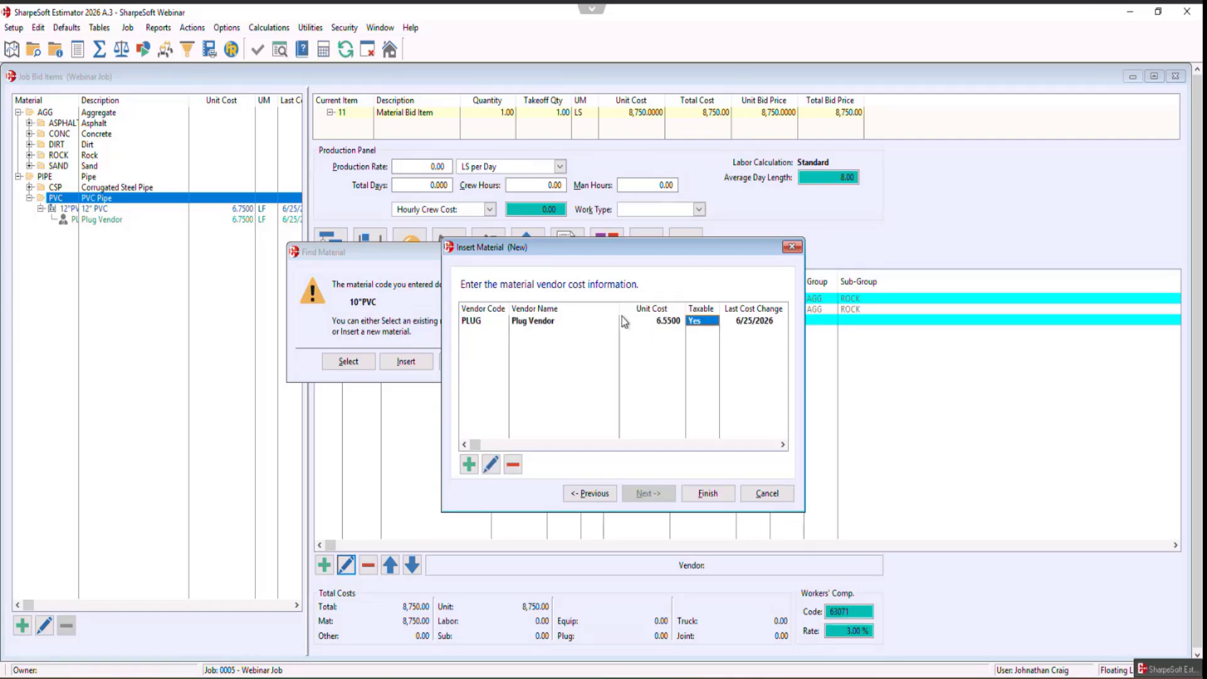
pyautogui.click(708, 493)
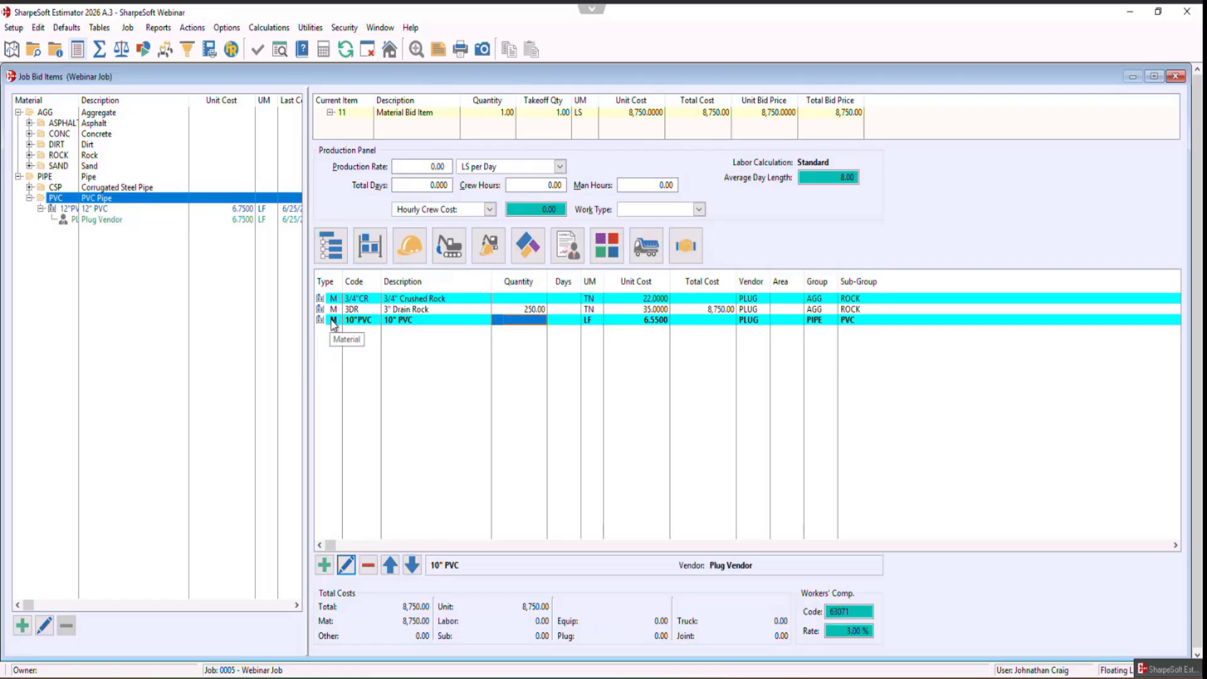
# Set the quantity of the 10" PVC detail record to 1500
pyautogui.click(528, 320)
pyautogui.write('1500')
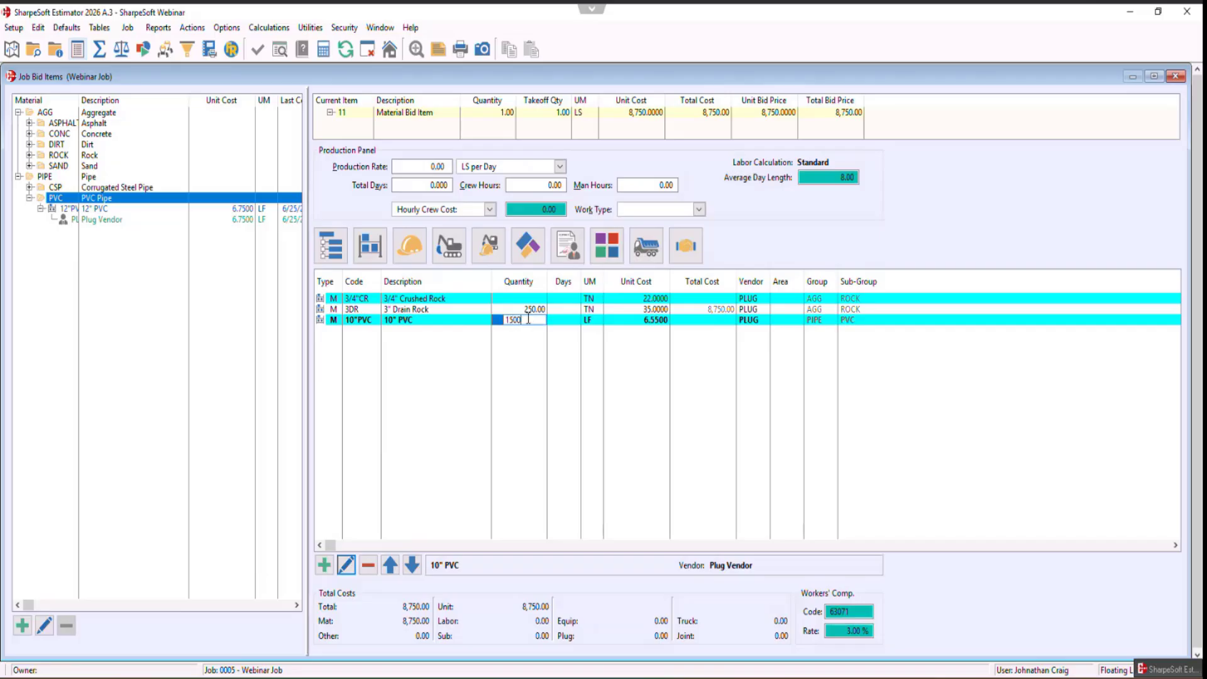
pyautogui.press('Tab')
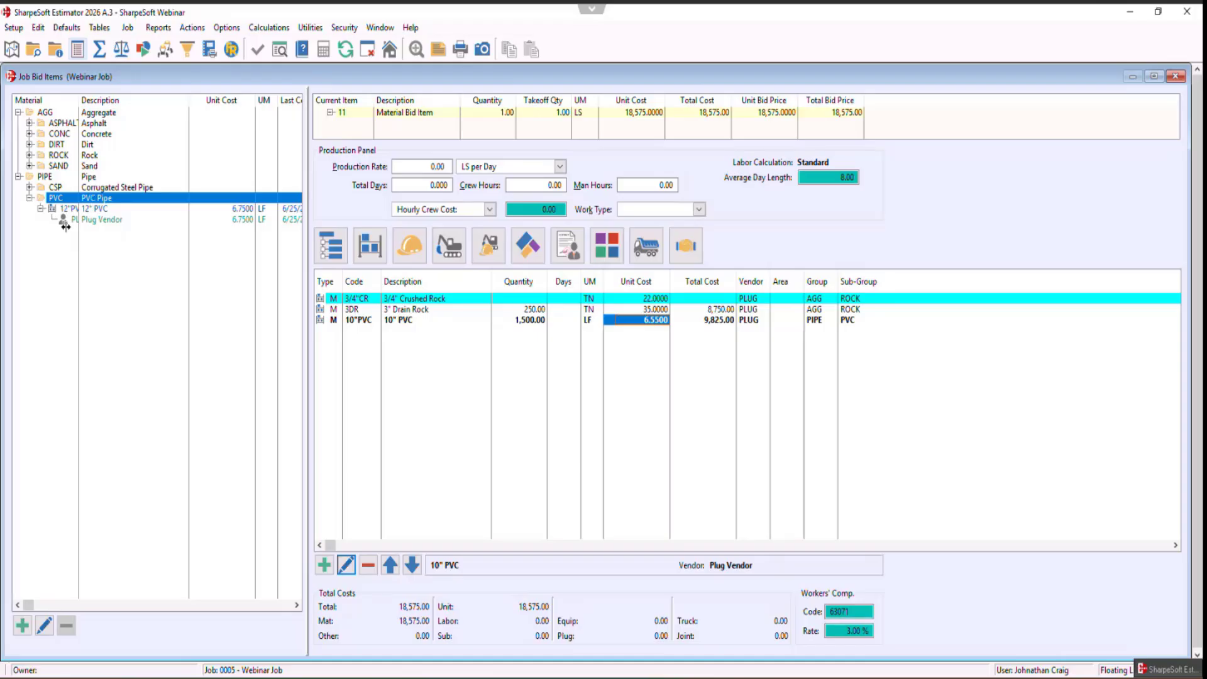
# Refresh the bid item's material tree and check the master Materials table for the new 10" PVC entry
pyautogui.click(345, 49)
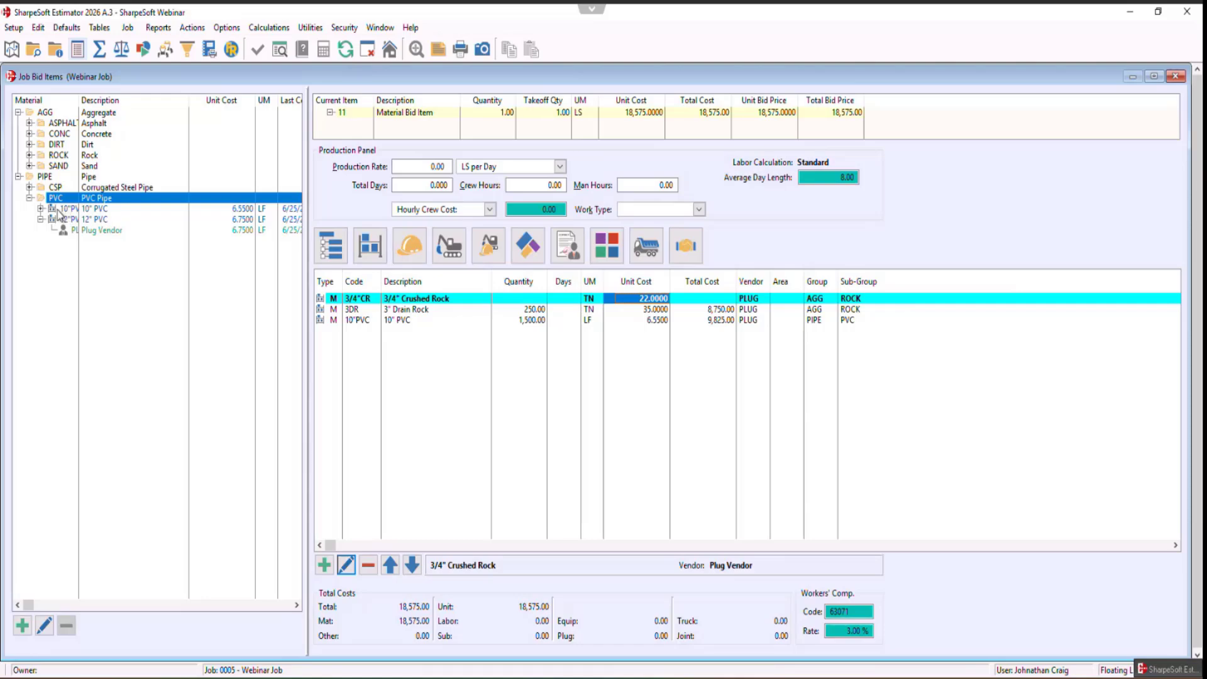
pyautogui.click(100, 29)
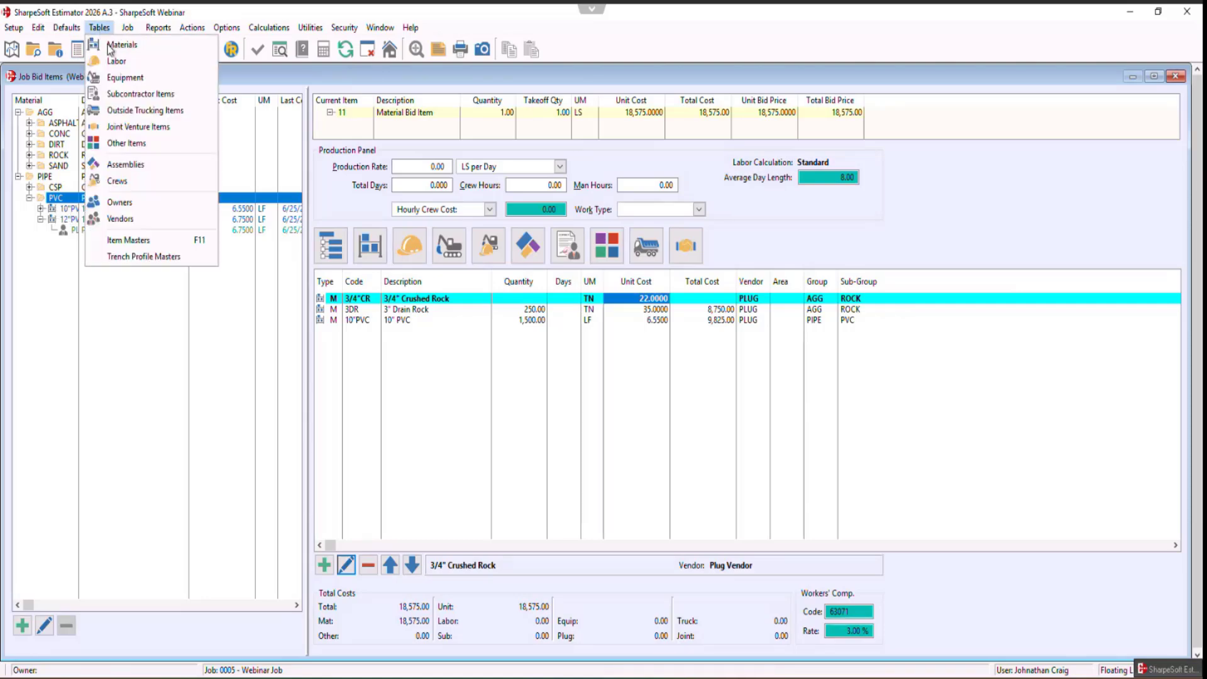
pyautogui.click(121, 44)
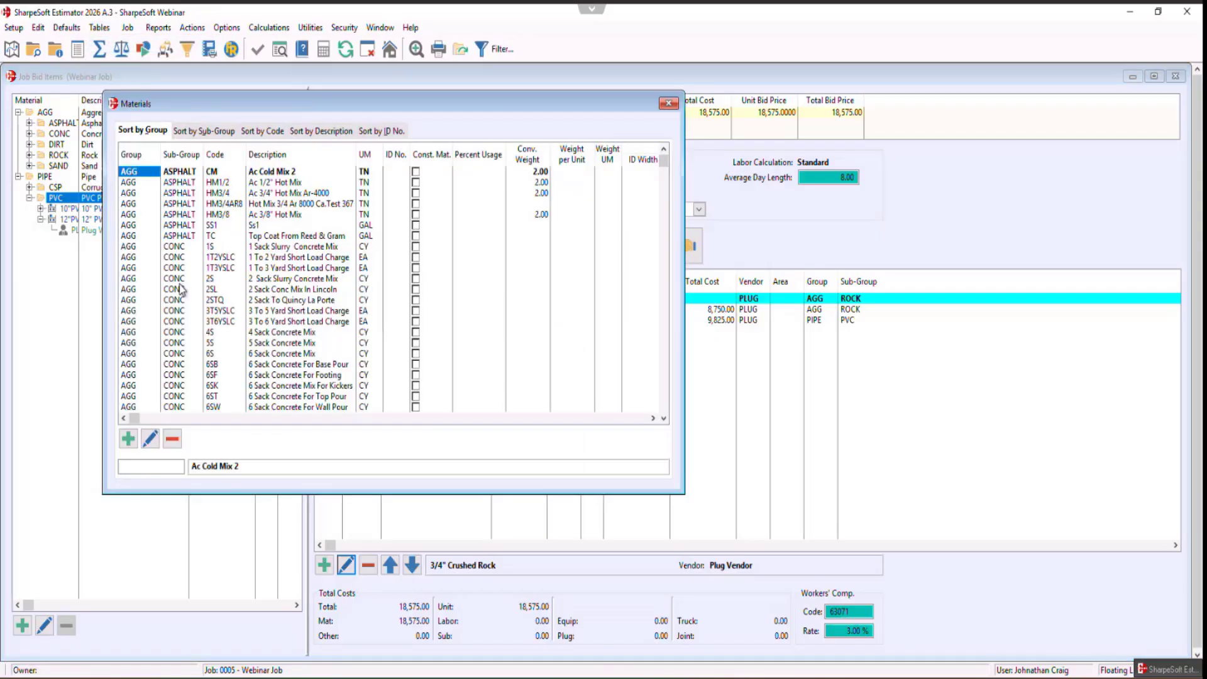
pyautogui.scroll(-18, 271, 231)
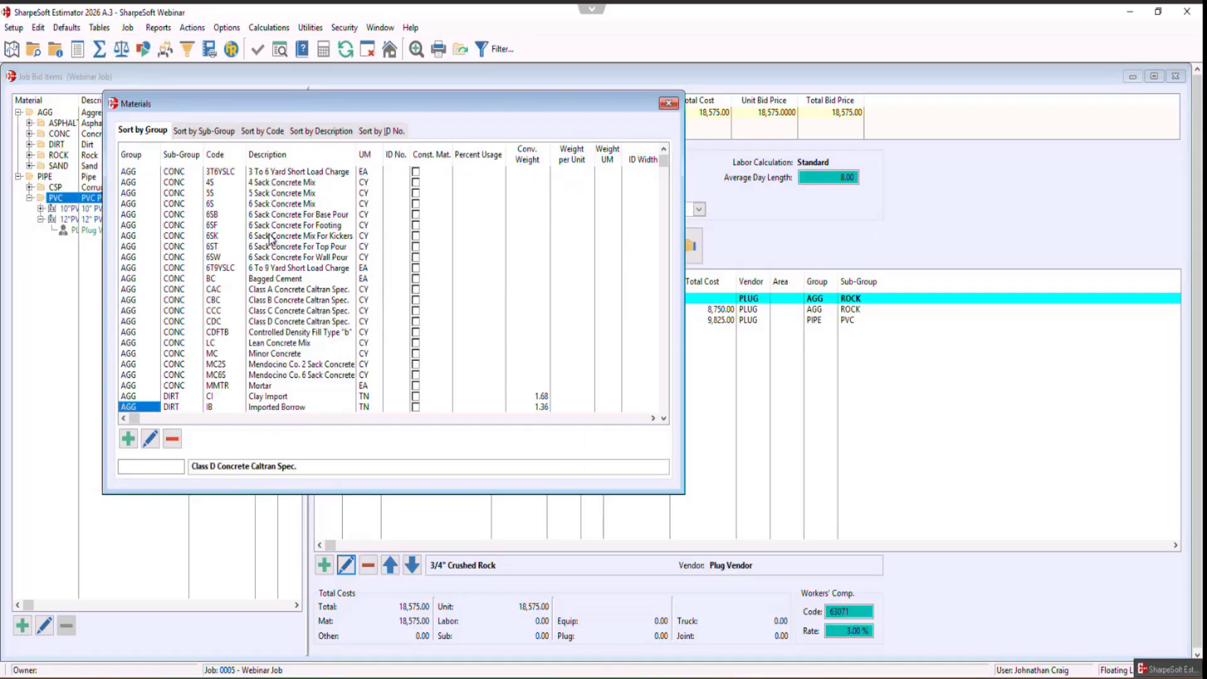
pyautogui.scroll(-15, 271, 239)
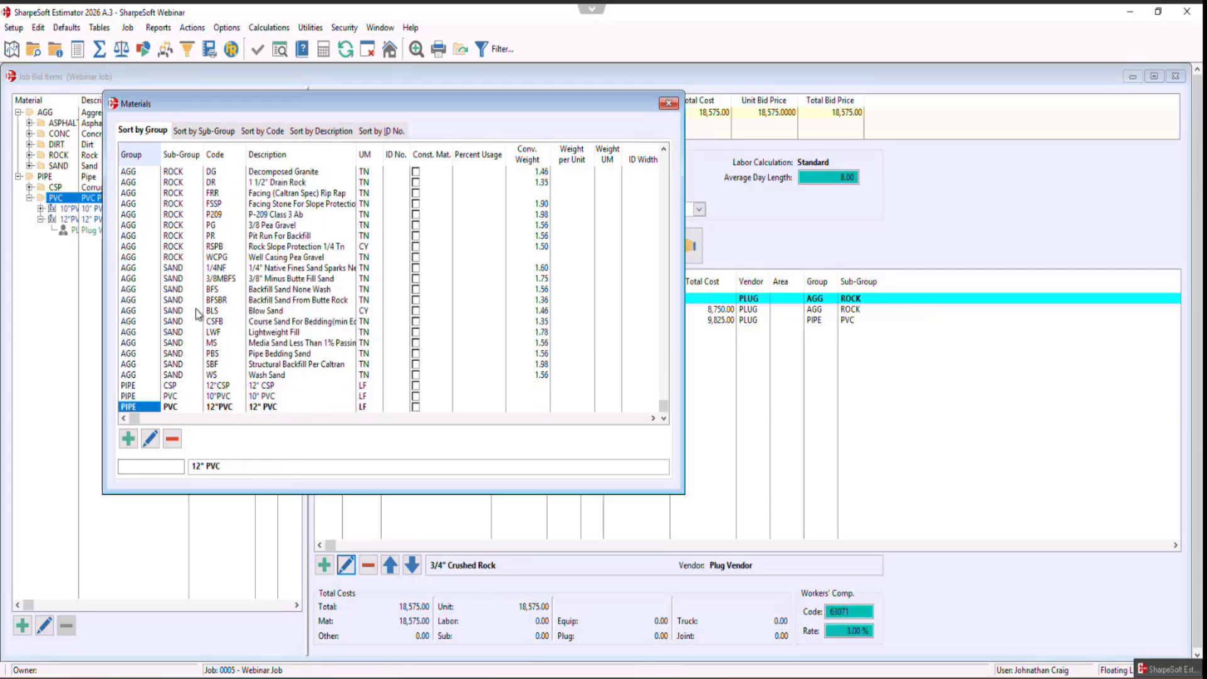
pyautogui.click(264, 396)
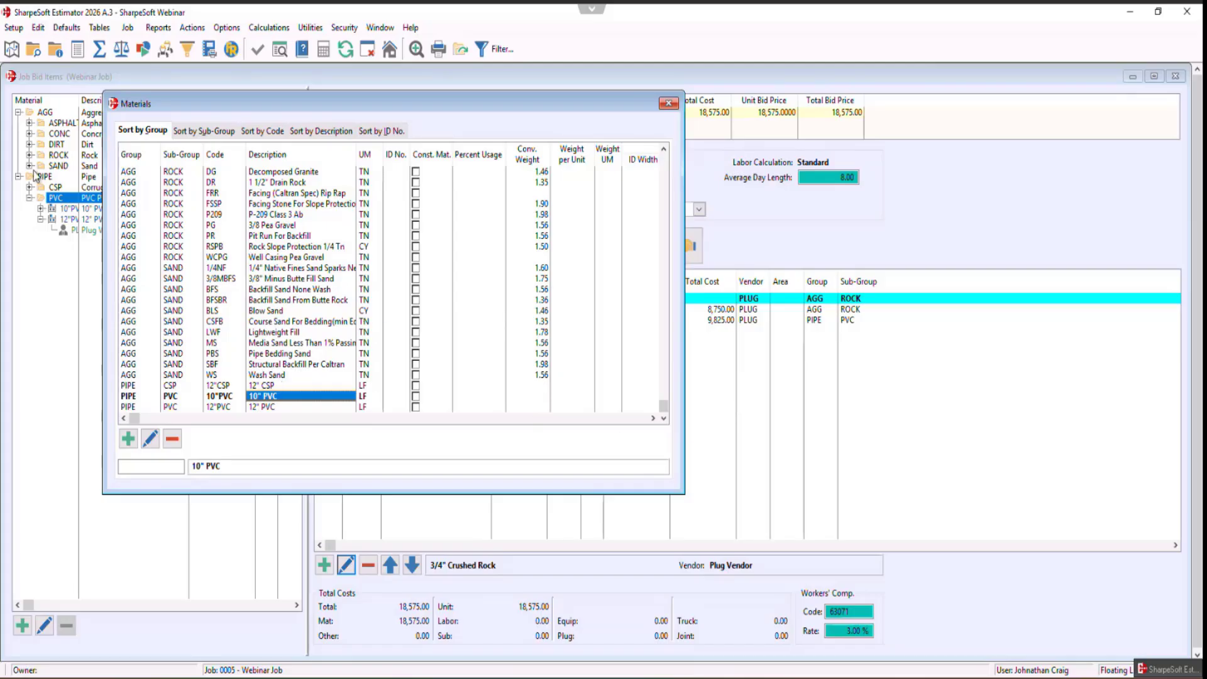
pyautogui.click(672, 105)
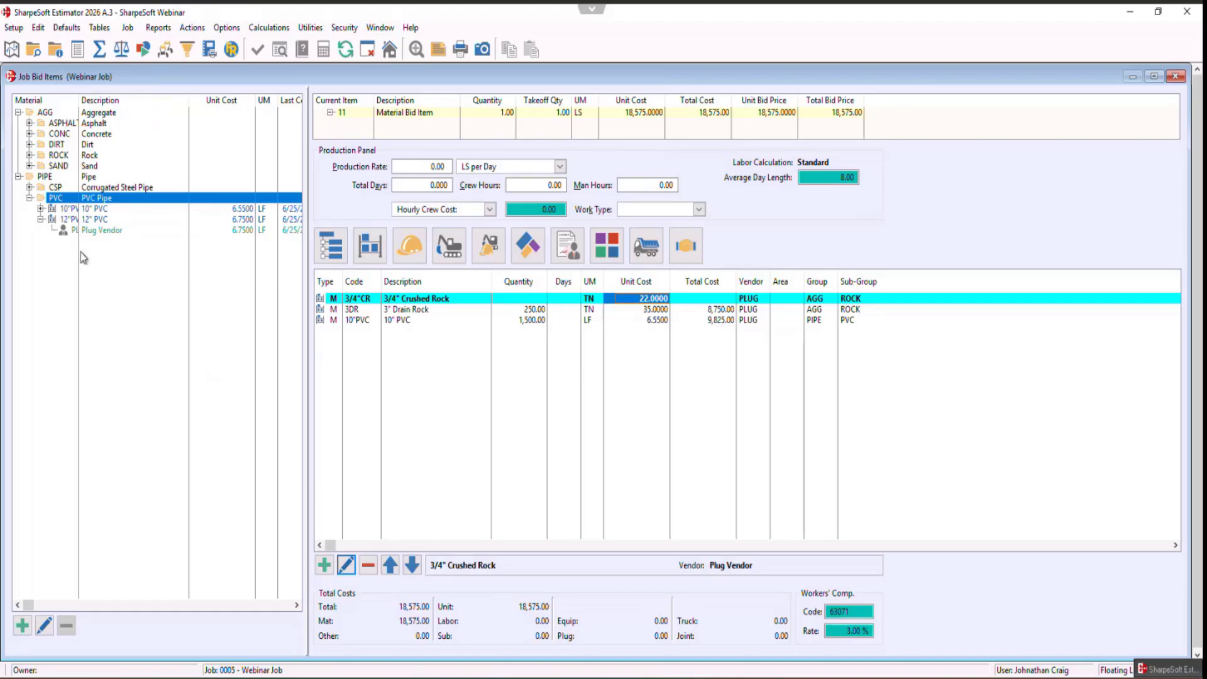
# Examine the aggregate entries in the master Materials table, then close the table and the job's bid item window
pyautogui.click(99, 27)
pyautogui.click(119, 44)
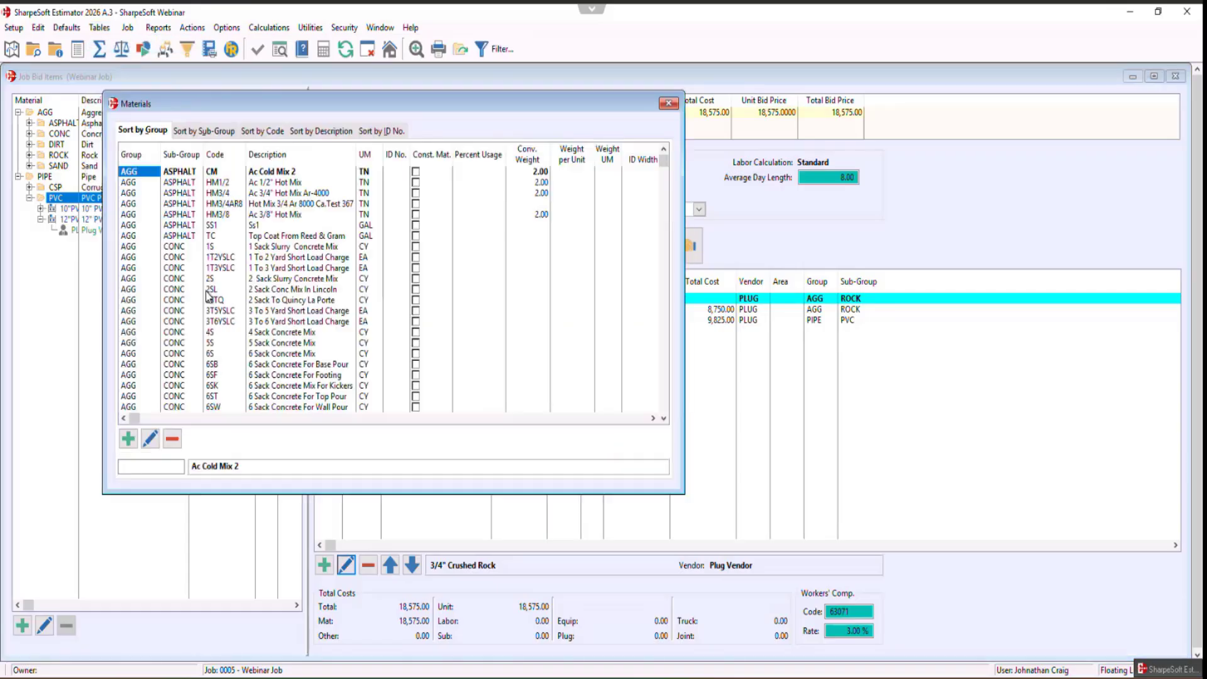
pyautogui.press('Down')
pyautogui.press('Down')
pyautogui.press('Down')
pyautogui.press('Down')
pyautogui.press('Down')
pyautogui.press('Down')
pyautogui.press('Down')
pyautogui.press('Down')
pyautogui.press('Down')
pyautogui.press('Down')
pyautogui.press('Down')
pyautogui.press('Down')
pyautogui.press('Down')
pyautogui.press('Down')
pyautogui.press('Down')
pyautogui.press('Down')
pyautogui.press('Down')
pyautogui.press('Down')
pyautogui.press('Down')
pyautogui.press('Down')
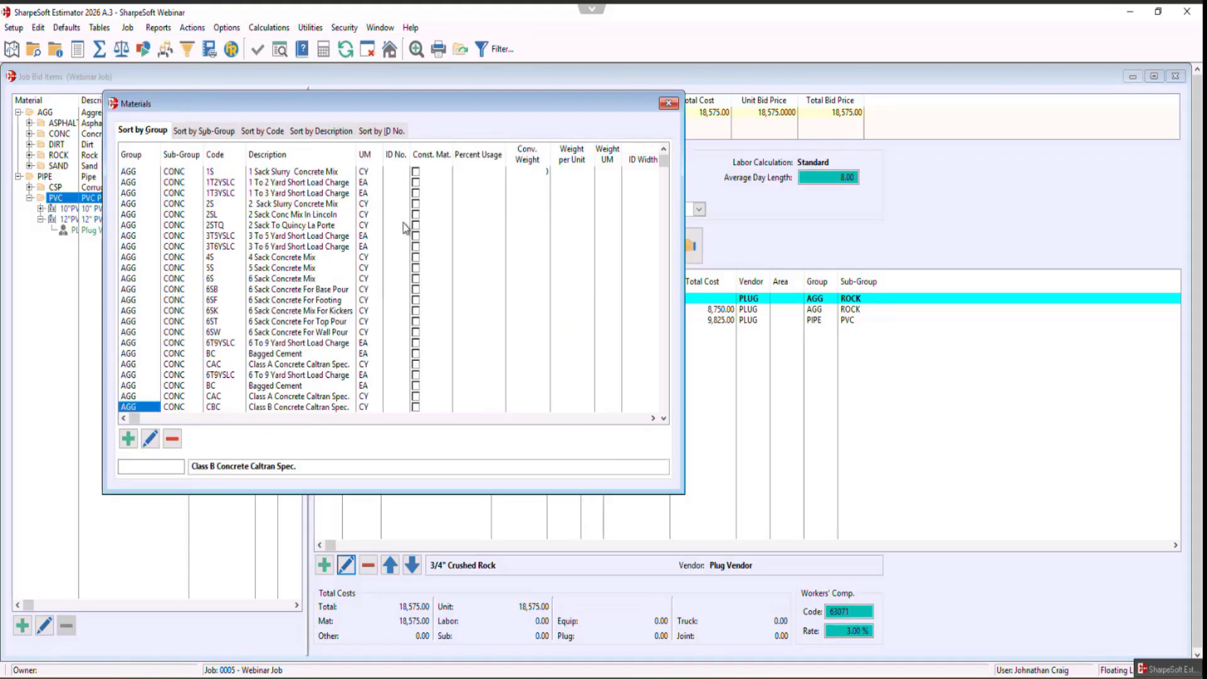
pyautogui.press('Down')
pyautogui.press('Down')
pyautogui.press('Down')
pyautogui.press('Down')
pyautogui.press('Down')
pyautogui.press('Down')
pyautogui.press('Down')
pyautogui.press('Down')
pyautogui.press('Down')
pyautogui.press('Down')
pyautogui.press('Down')
pyautogui.press('Down')
pyautogui.press('Down')
pyautogui.press('Down')
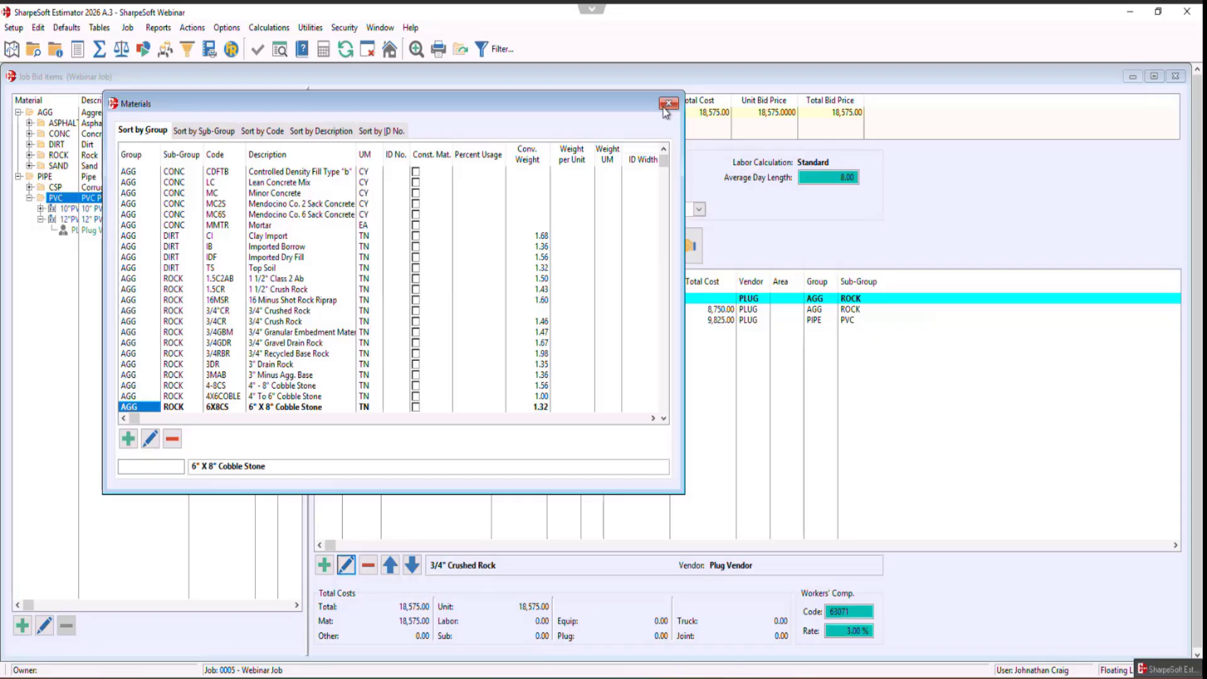
pyautogui.click(668, 103)
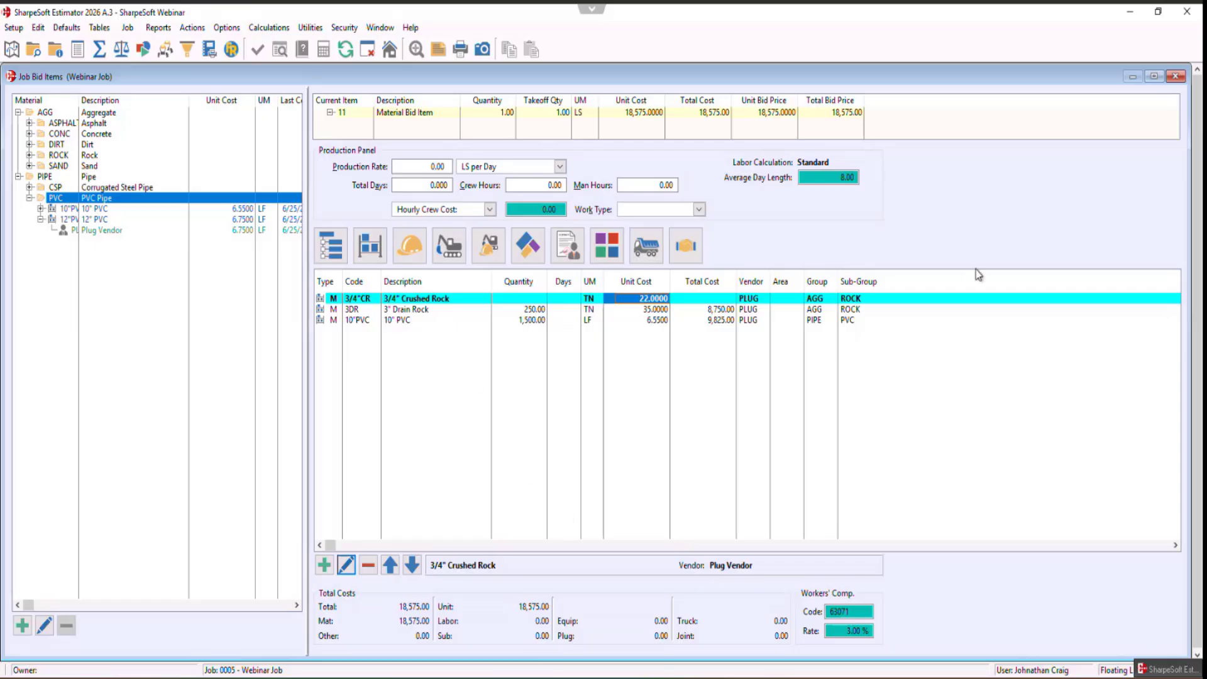
pyautogui.click(1175, 78)
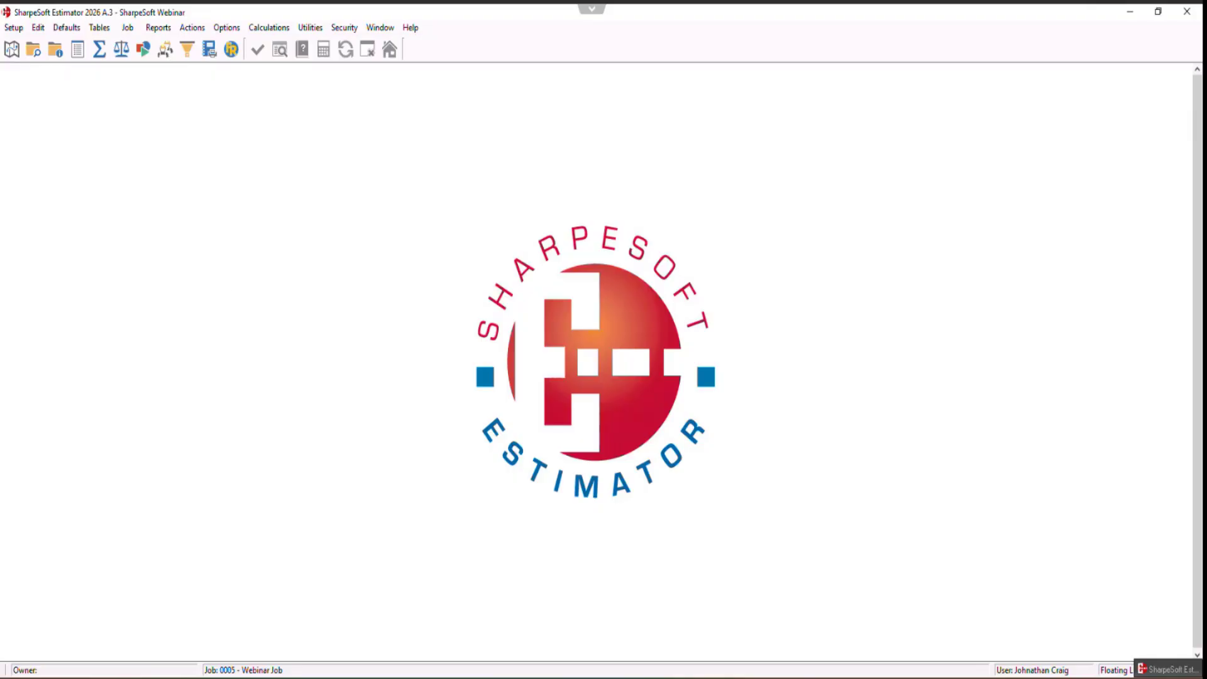
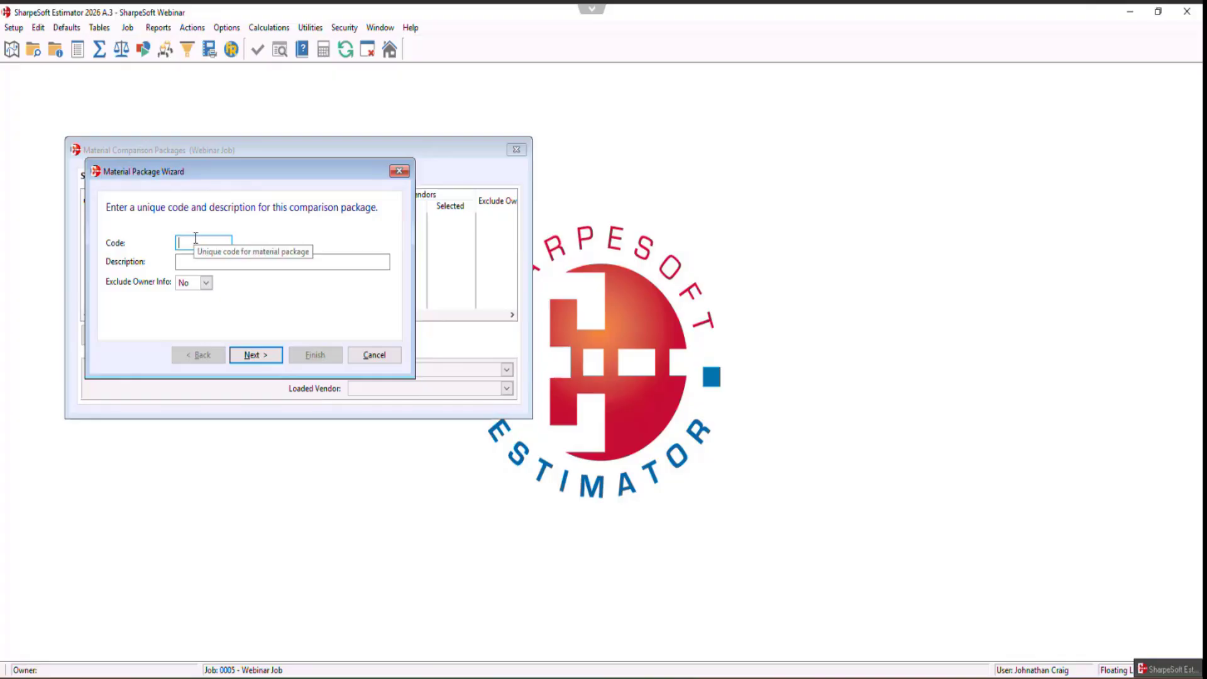
# Give the new material comparison package the code AGG and the description Agg Package, keeping owner info included
pyautogui.write('AGG')
pyautogui.click(199, 261)
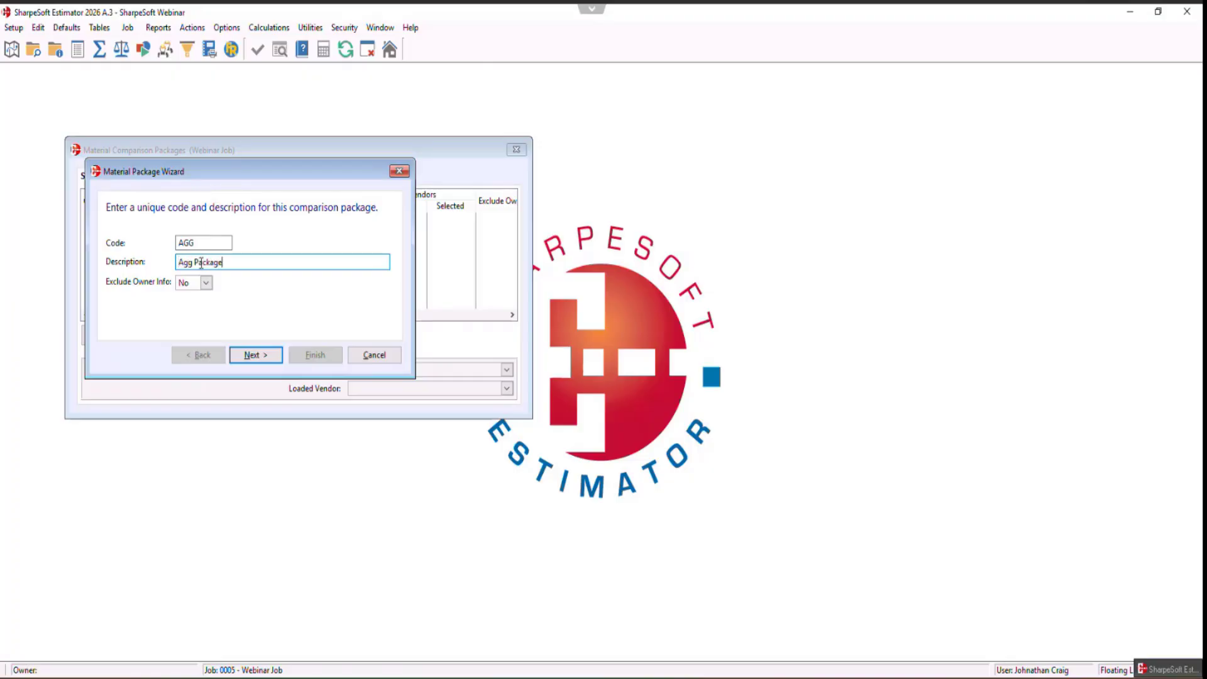
pyautogui.click(255, 355)
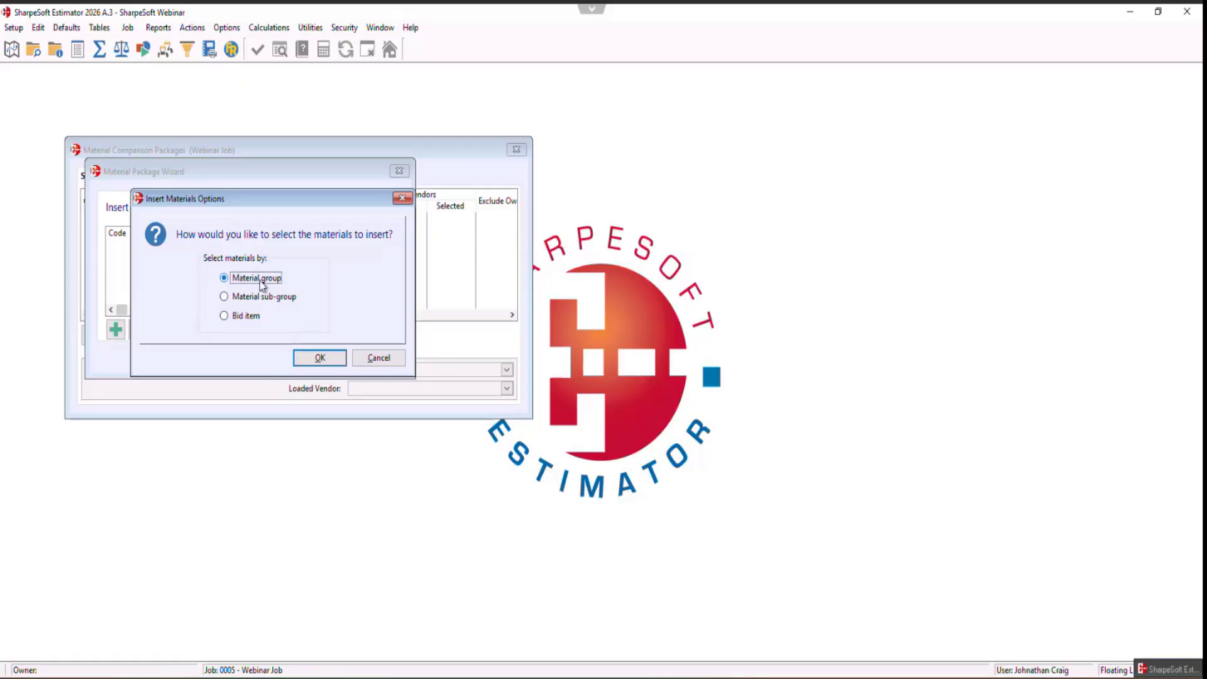
# Insert the job's materials into the comparison package by material group AGG and review the listed bid items
pyautogui.click(325, 359)
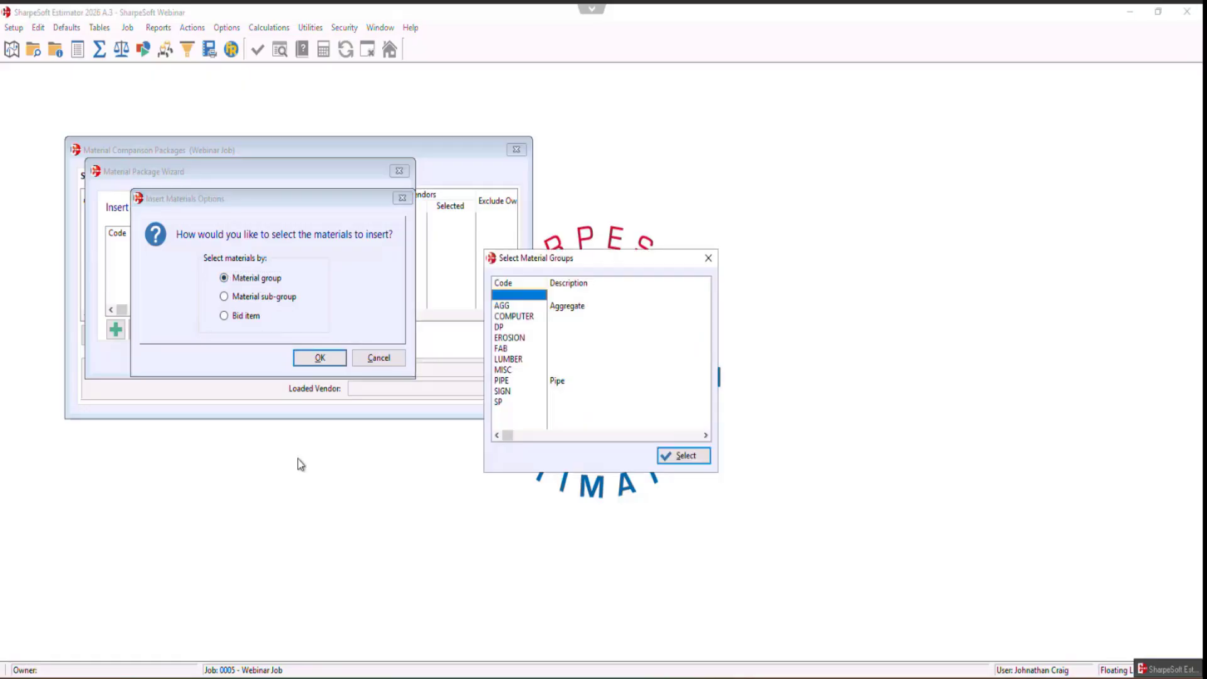
pyautogui.click(510, 306)
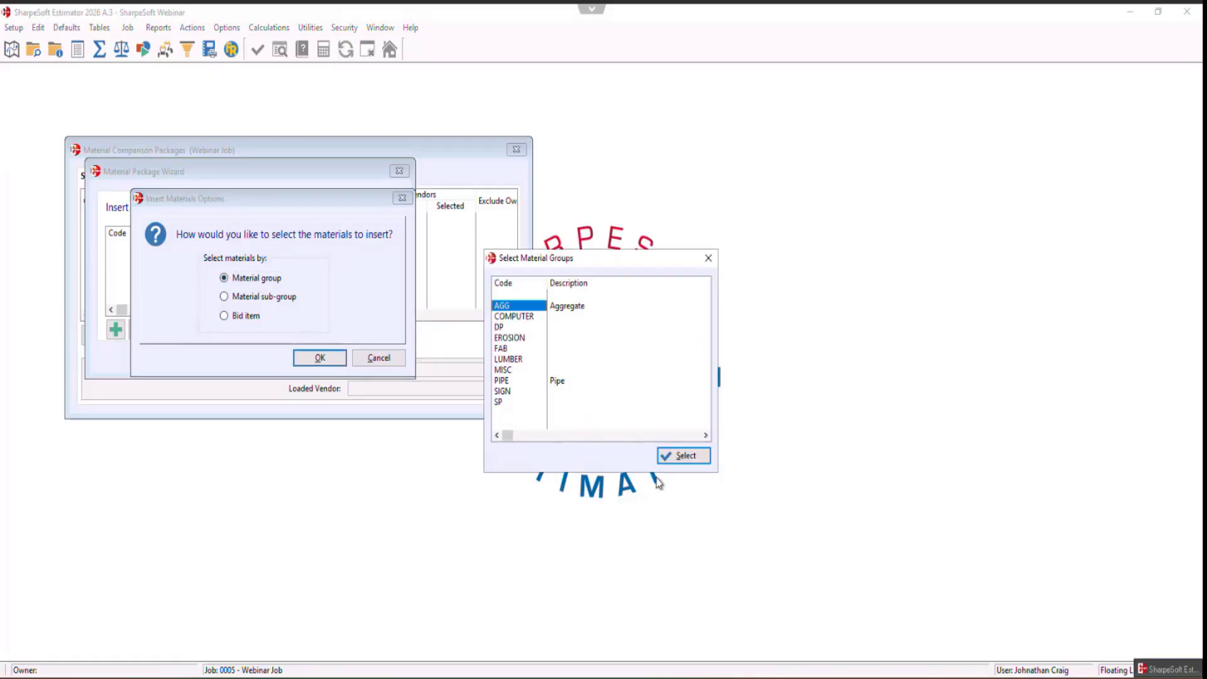
pyautogui.click(685, 455)
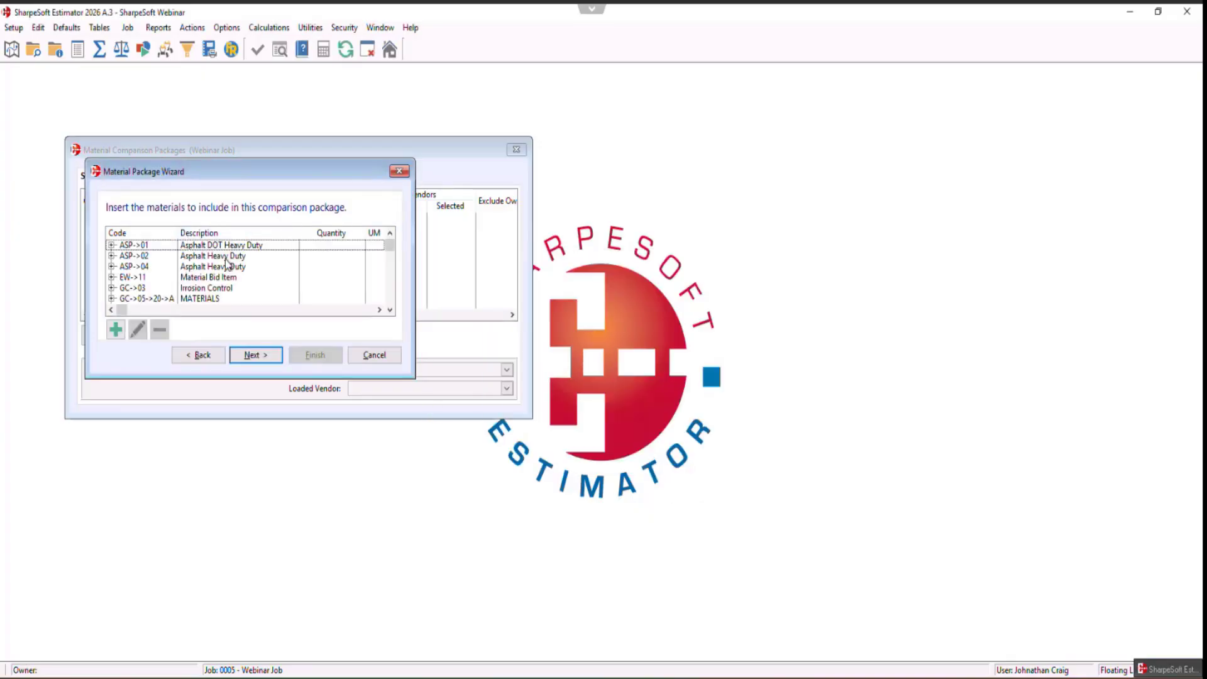
pyautogui.scroll(-2, 220, 264)
pyautogui.scroll(2, 220, 275)
pyautogui.scroll(-2, 214, 261)
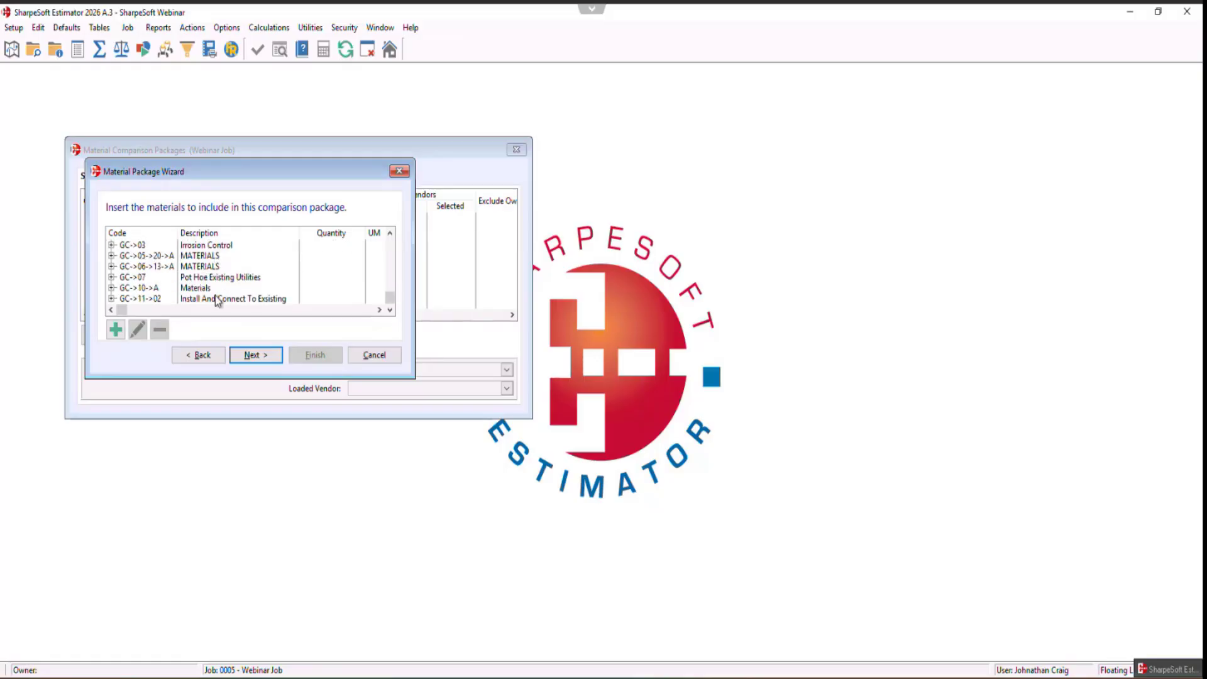
pyautogui.scroll(2, 192, 293)
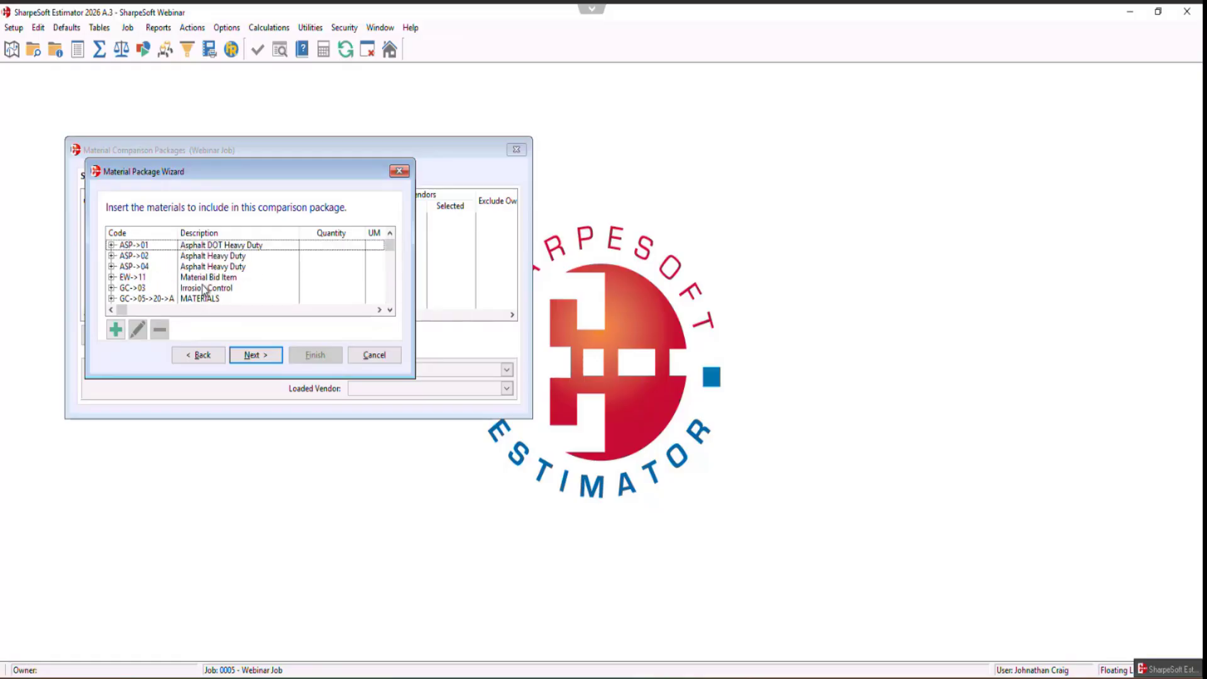
# Include only the vendor PLUG (Plug Vendor) in the comparison package and finish the package
pyautogui.click(256, 355)
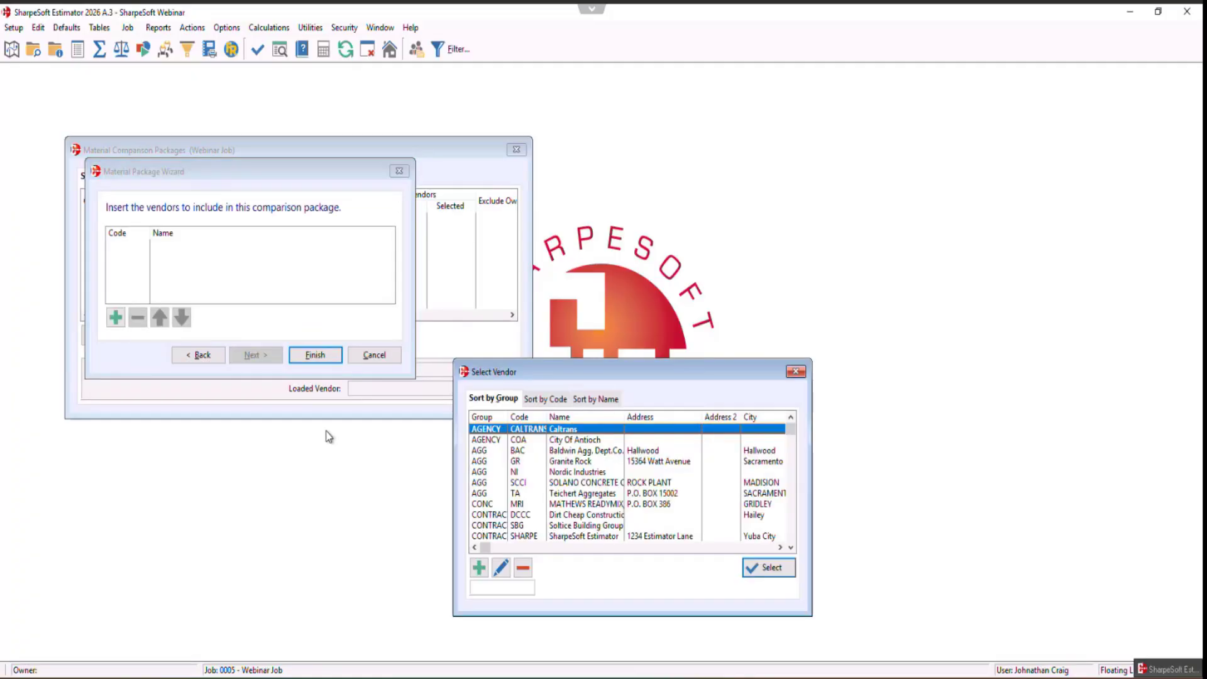
pyautogui.press('Down')
pyautogui.press('Down')
pyautogui.press('Down')
pyautogui.press('Down')
pyautogui.press('Down')
pyautogui.press('Down')
pyautogui.press('Down')
pyautogui.press('Down')
pyautogui.press('Down')
pyautogui.press('Down')
pyautogui.press('Down')
pyautogui.press('Down')
pyautogui.press('Down')
pyautogui.press('Down')
pyautogui.press('Down')
pyautogui.press('Down')
pyautogui.press('Down')
pyautogui.press('Down')
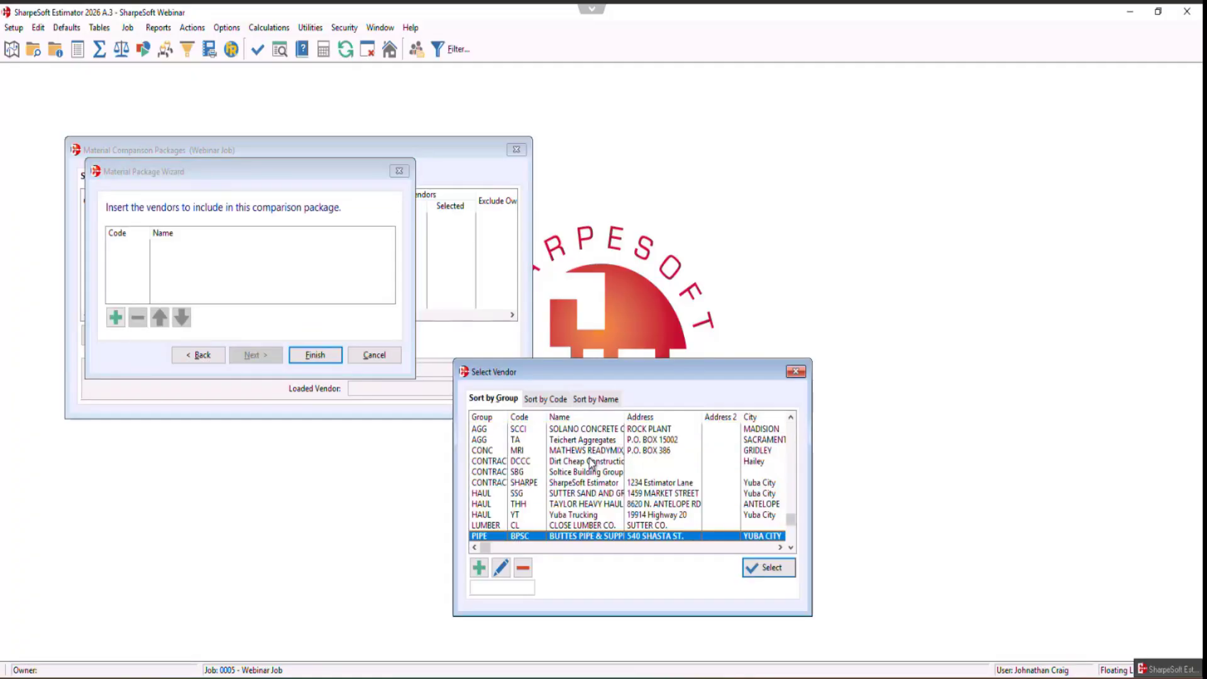
pyautogui.scroll(-1, 565, 483)
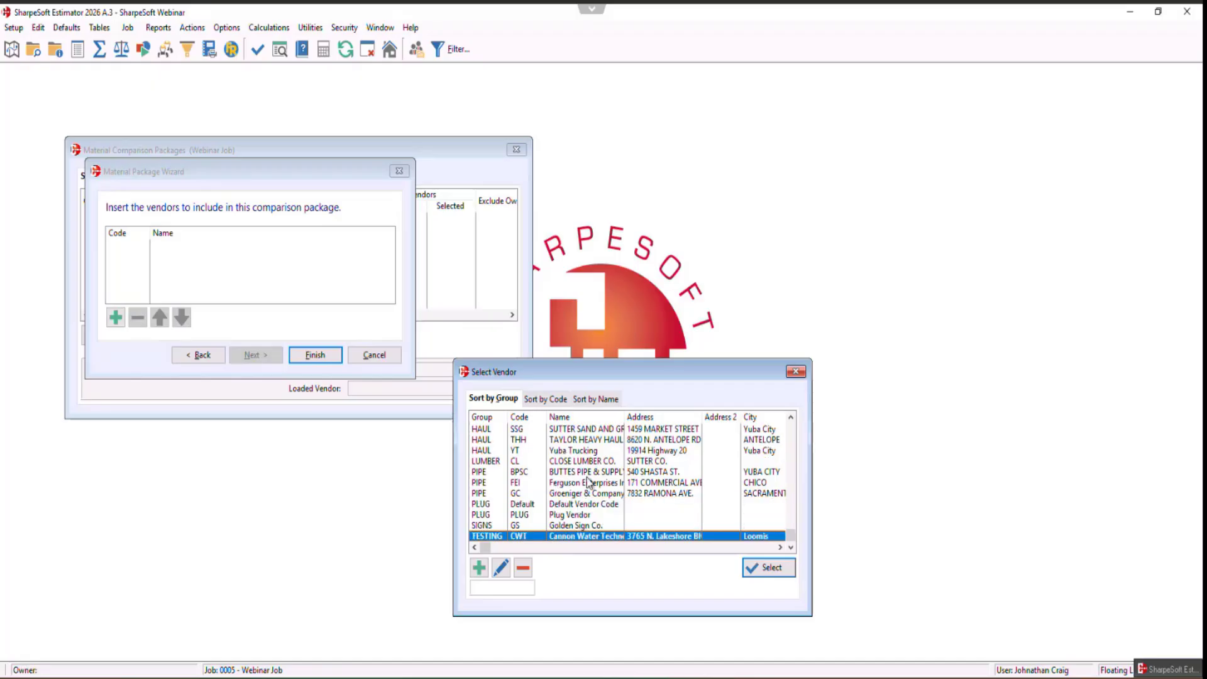
pyautogui.scroll(6, 589, 485)
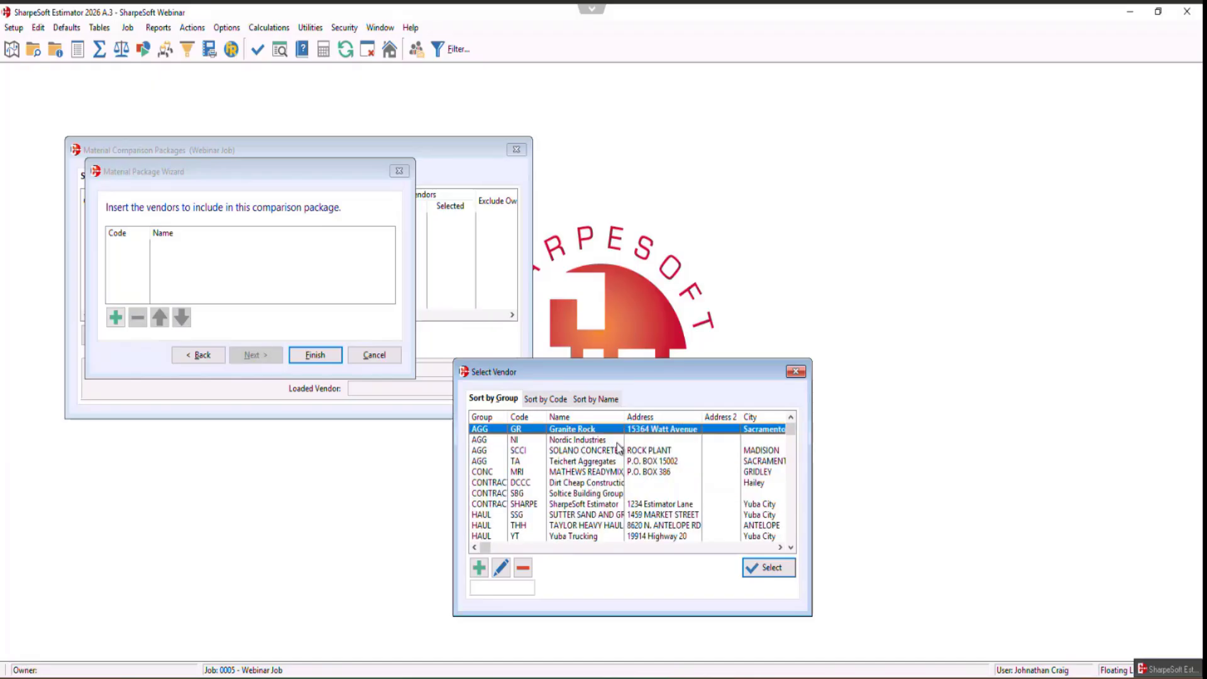
pyautogui.scroll(-6, 618, 447)
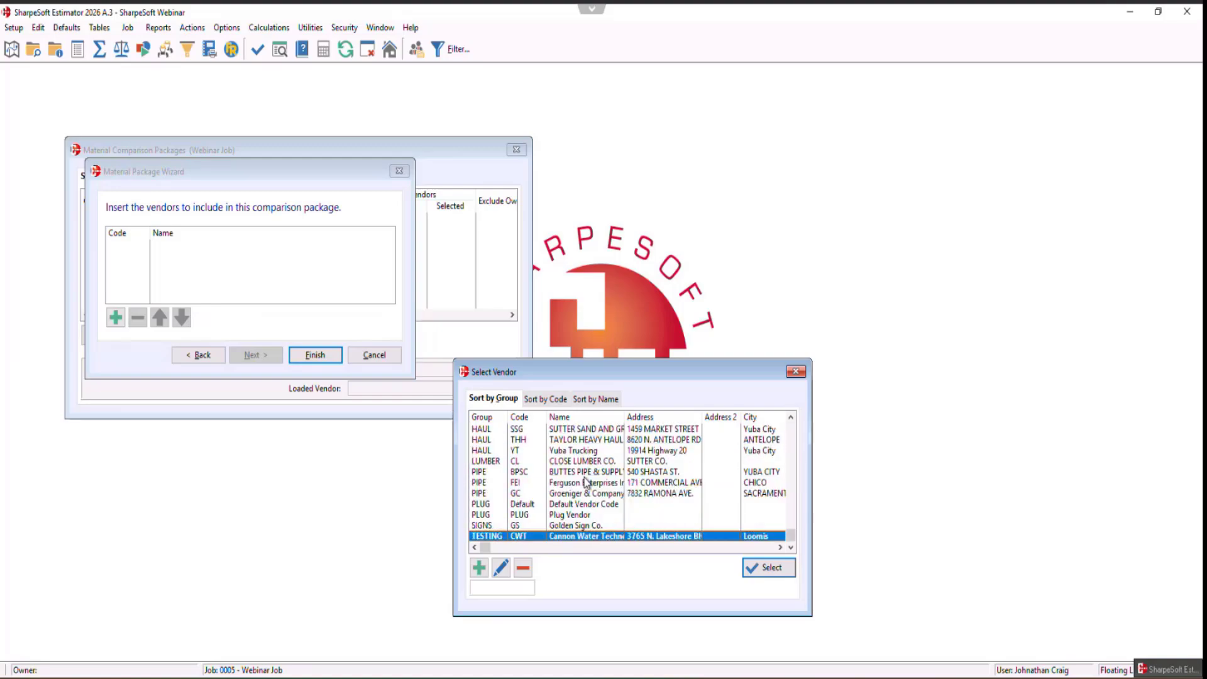
pyautogui.click(575, 516)
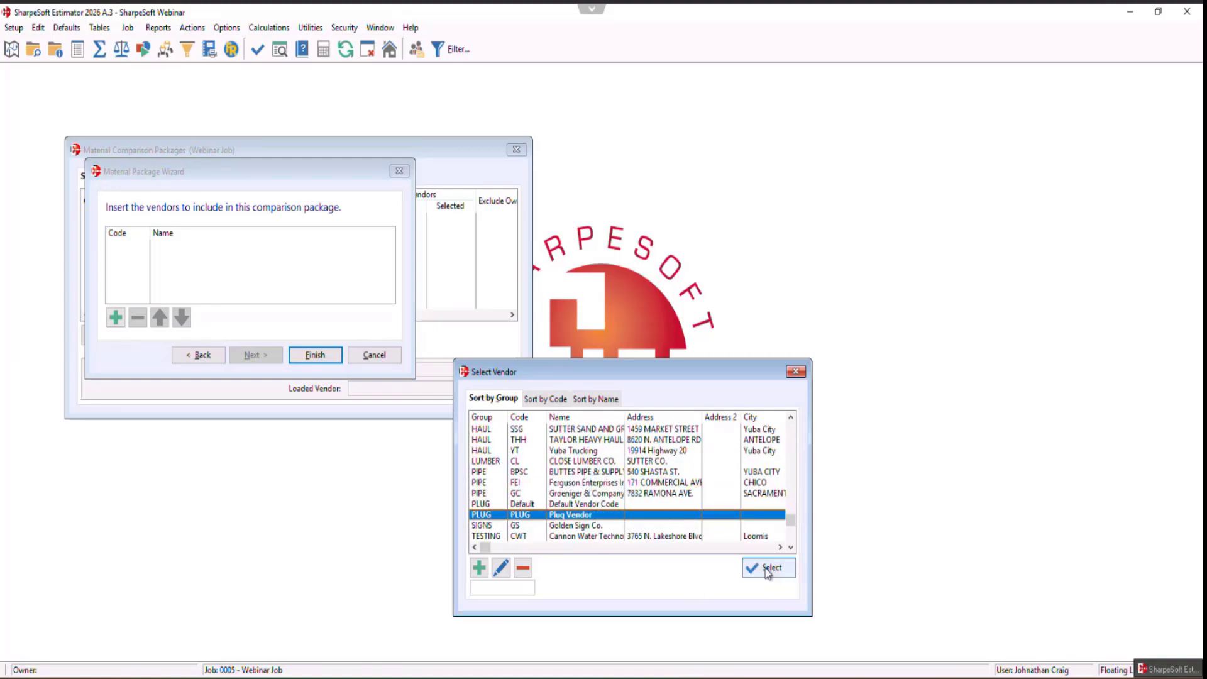
pyautogui.keyDown('ctrl'); pyautogui.click(585, 472); pyautogui.keyUp('ctrl')
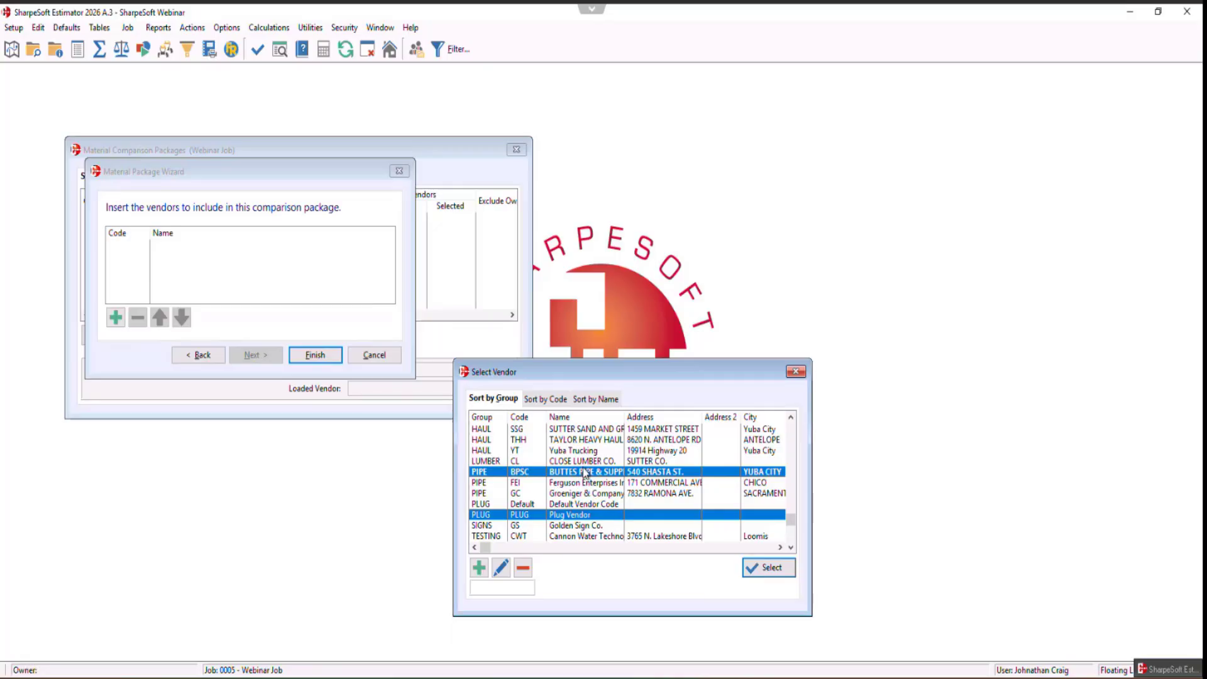
pyautogui.scroll(9, 585, 471)
pyautogui.scroll(-10, 575, 440)
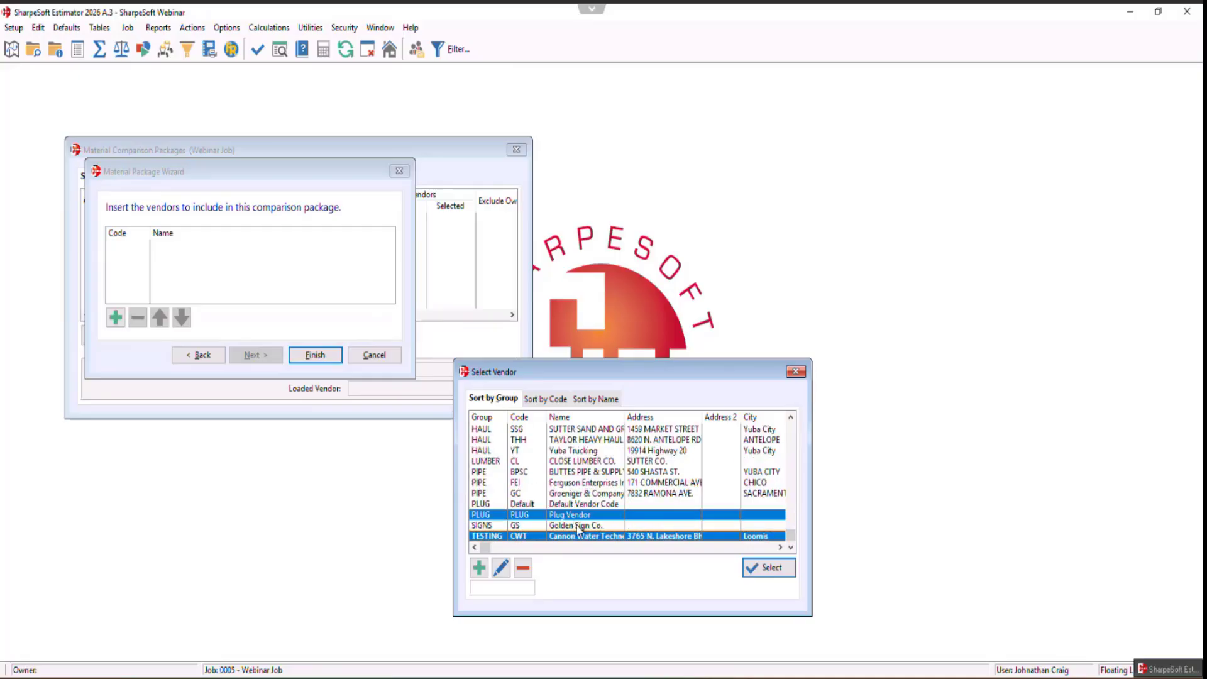
pyautogui.click(771, 568)
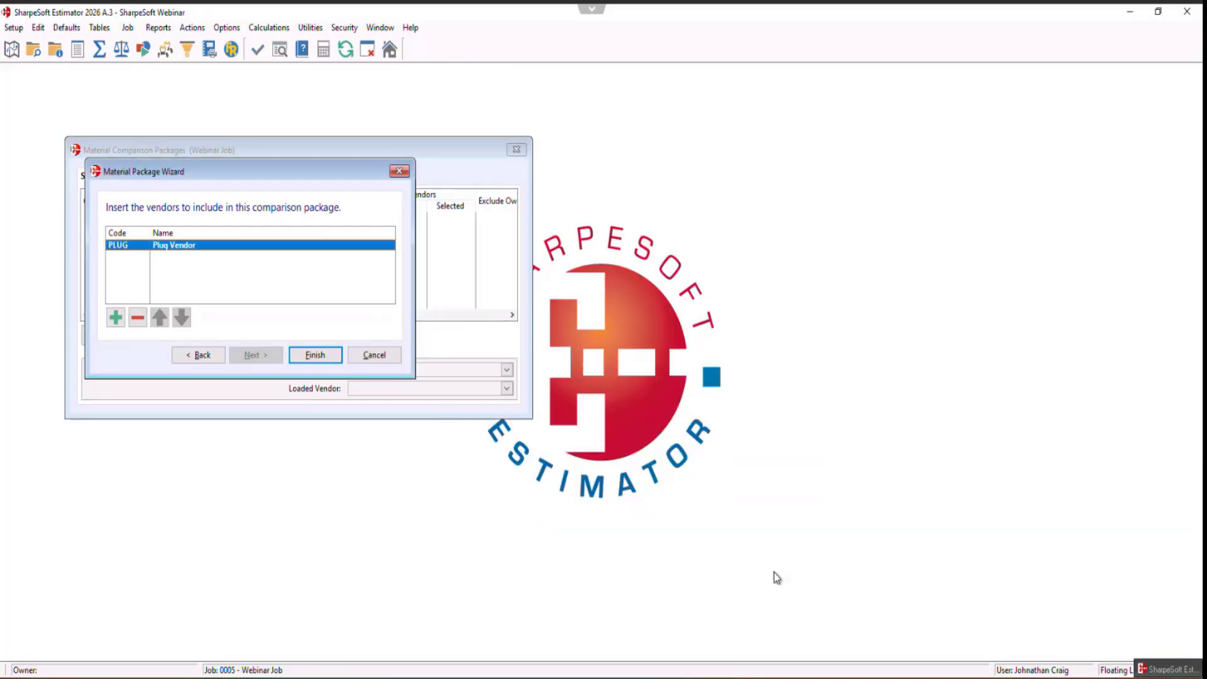
pyautogui.click(316, 355)
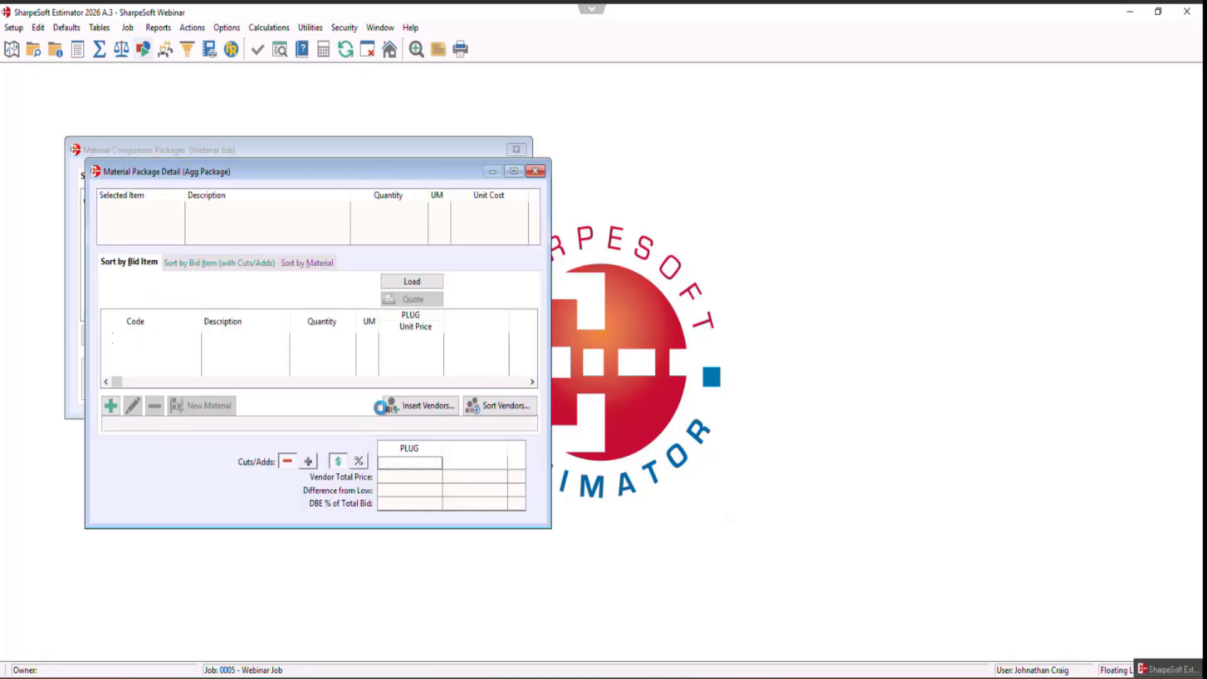
# Maximize the Agg Package detail and compare its materials sorted by material and by bid item
pyautogui.click(514, 172)
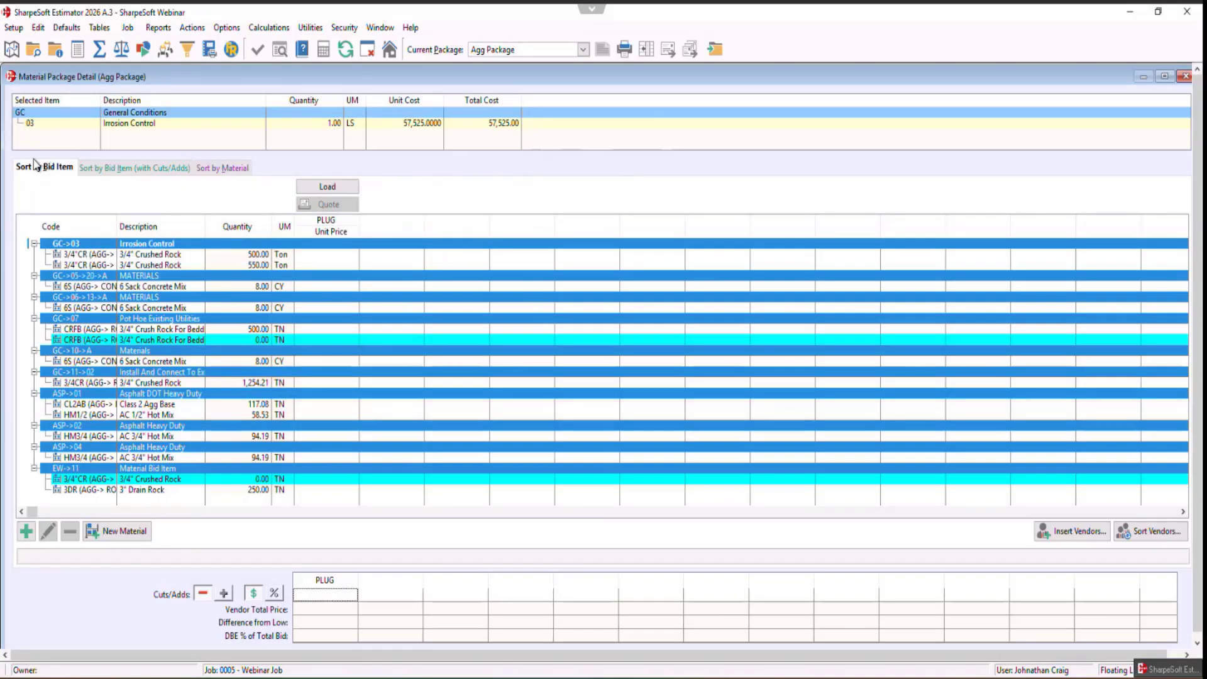
pyautogui.click(225, 169)
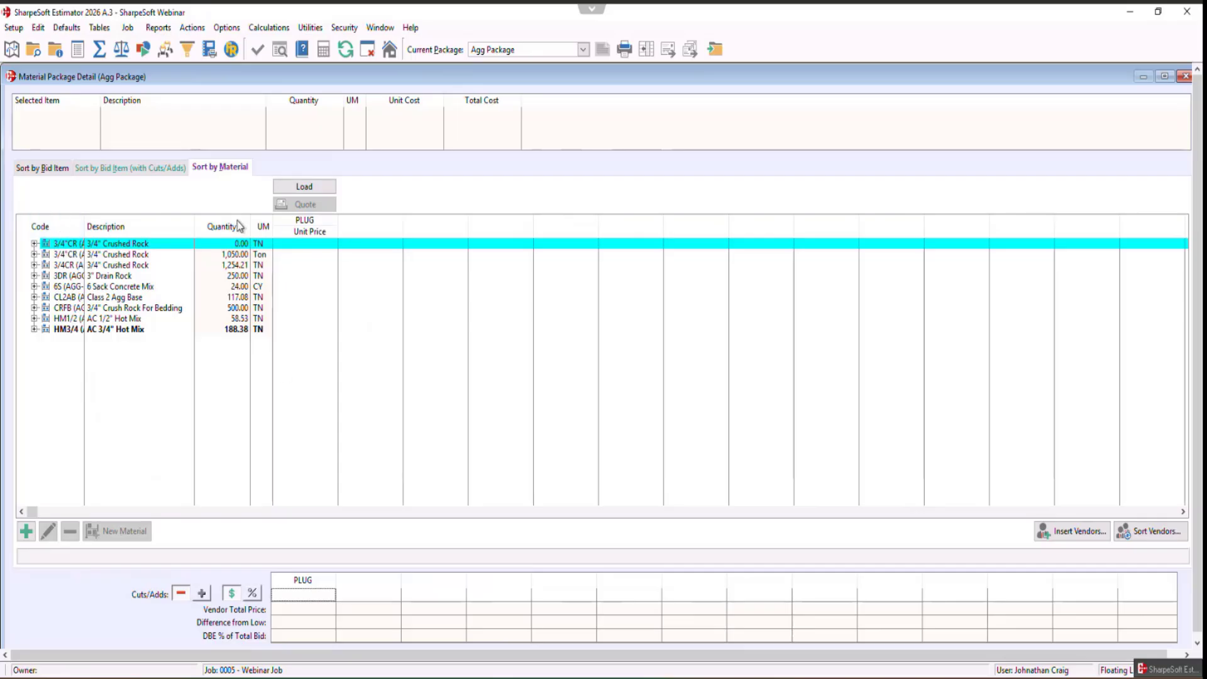
pyautogui.click(50, 168)
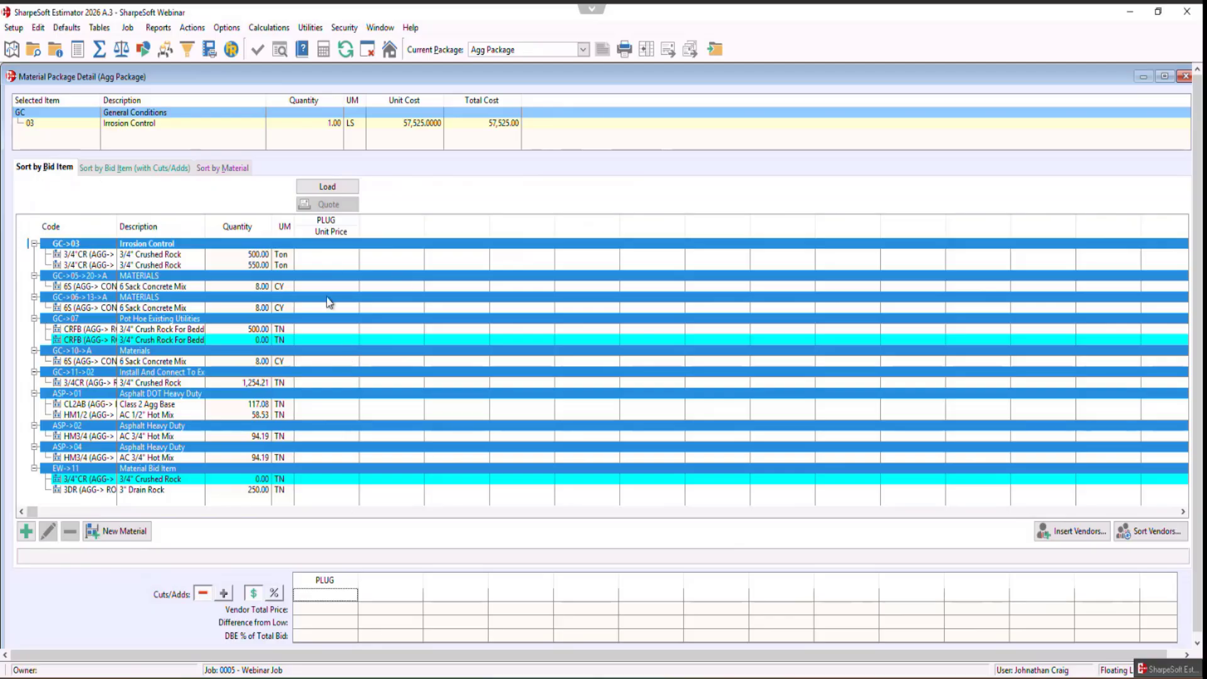
# With the package sorted by material, set PLUG's unit price for the 3/4" Crushed Rock measured in Ton to 35.60
pyautogui.click(217, 169)
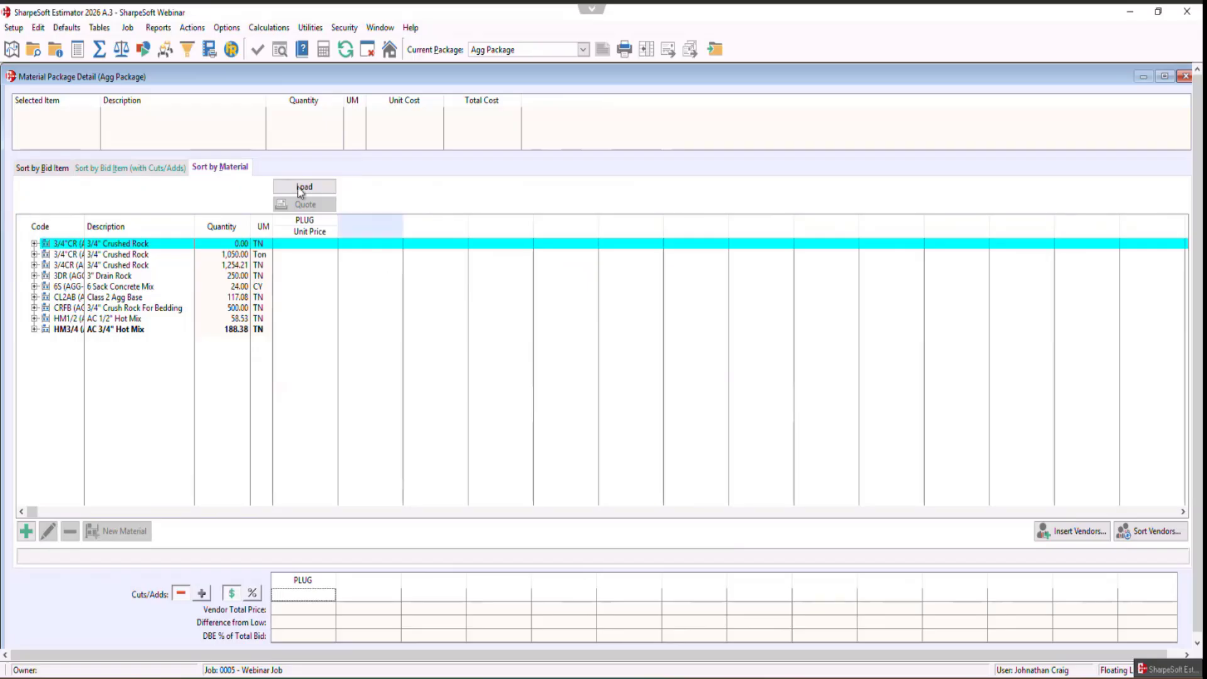
pyautogui.click(304, 255)
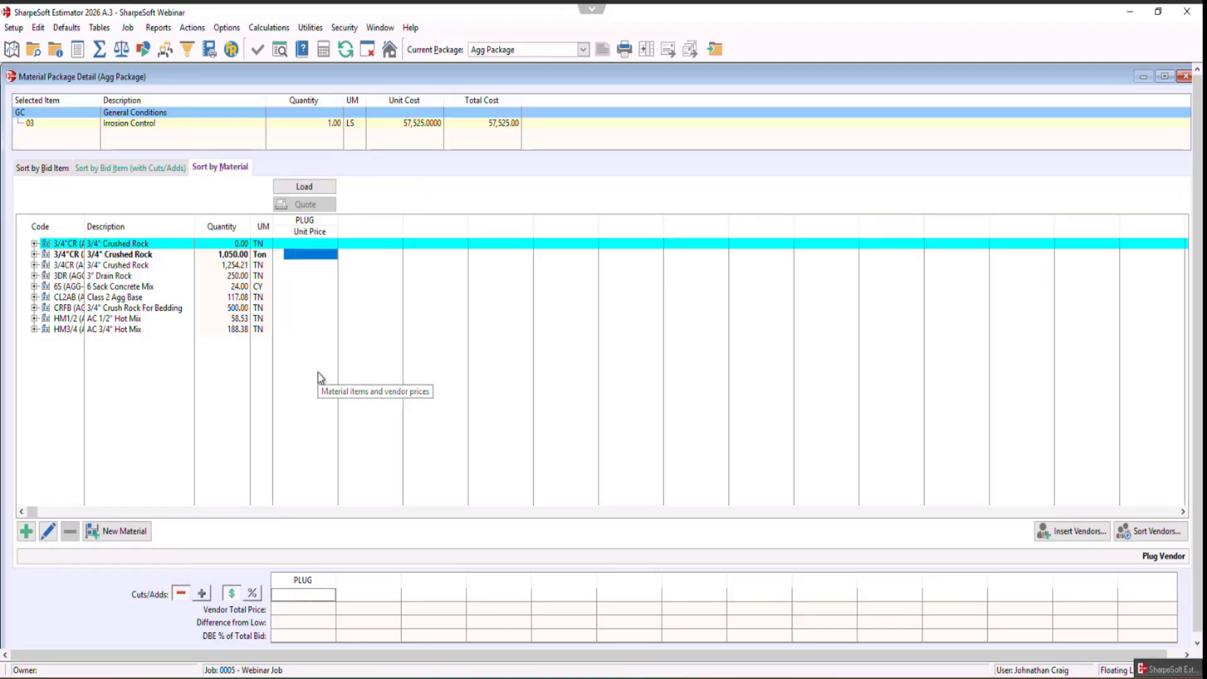
pyautogui.write('35')
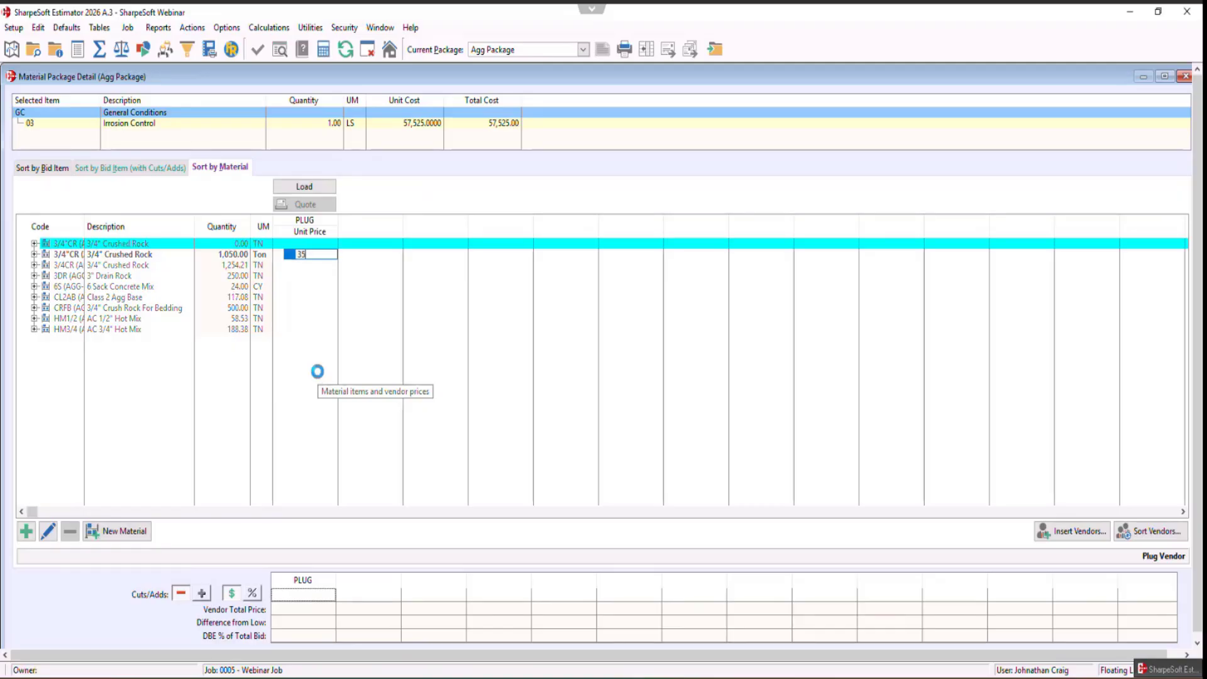
pyautogui.write('.60')
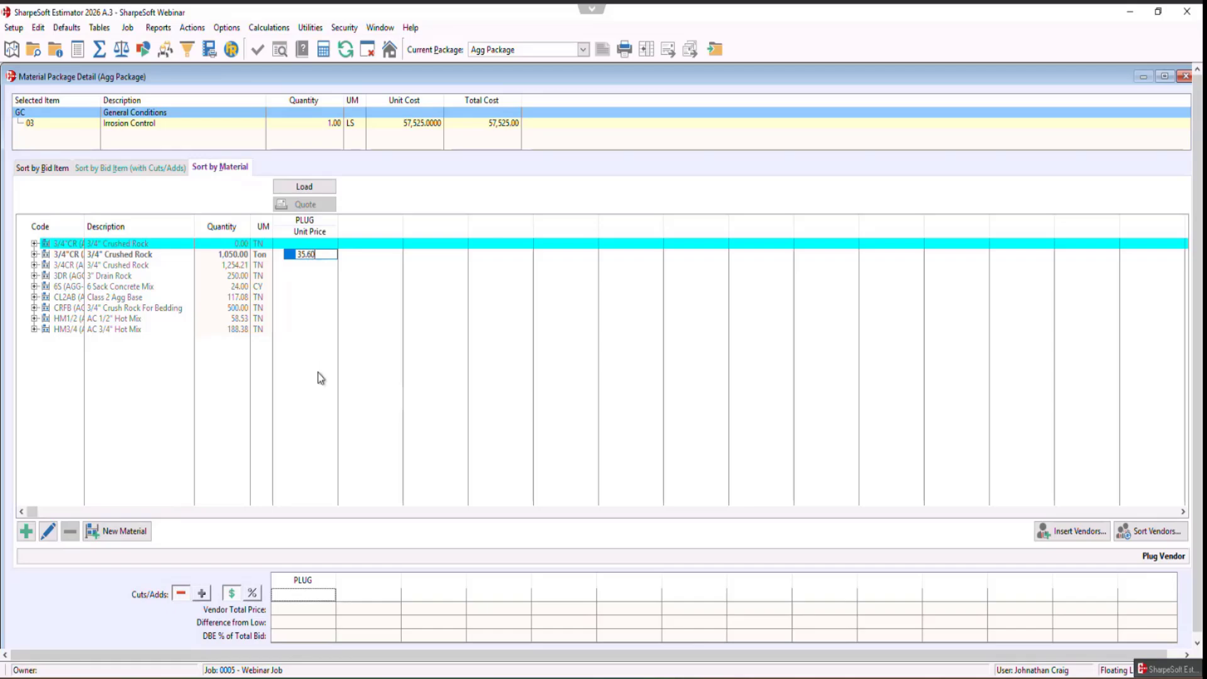
pyautogui.press('Return')
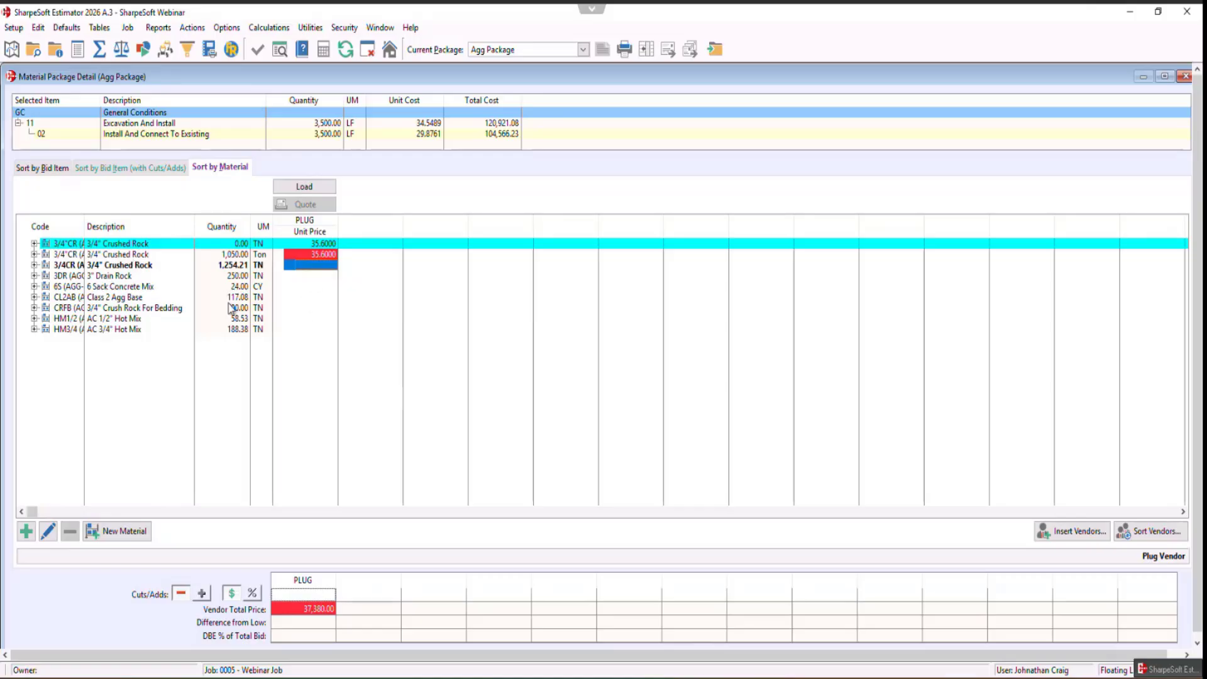
# Set PLUG's unit prices to 36 for the 3/4" Crushed Rock coded 3/4CR and 55 for the 3" Drain Rock, and close the package detail
pyautogui.click(309, 277)
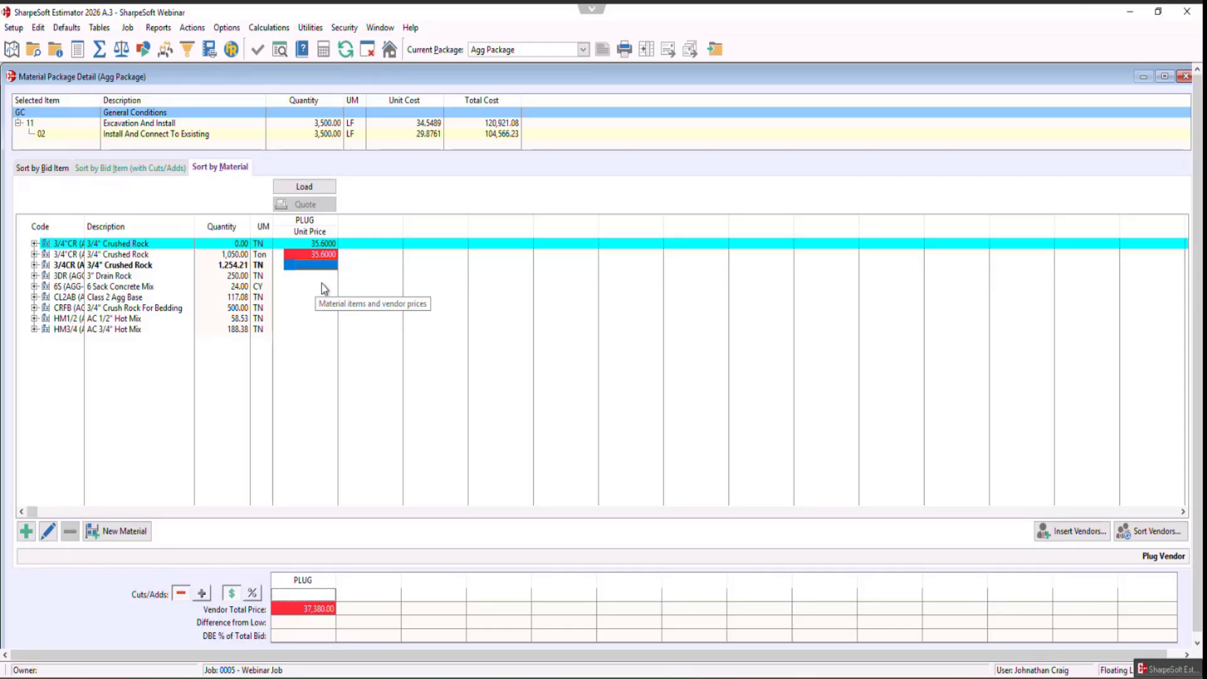
pyautogui.write('3')
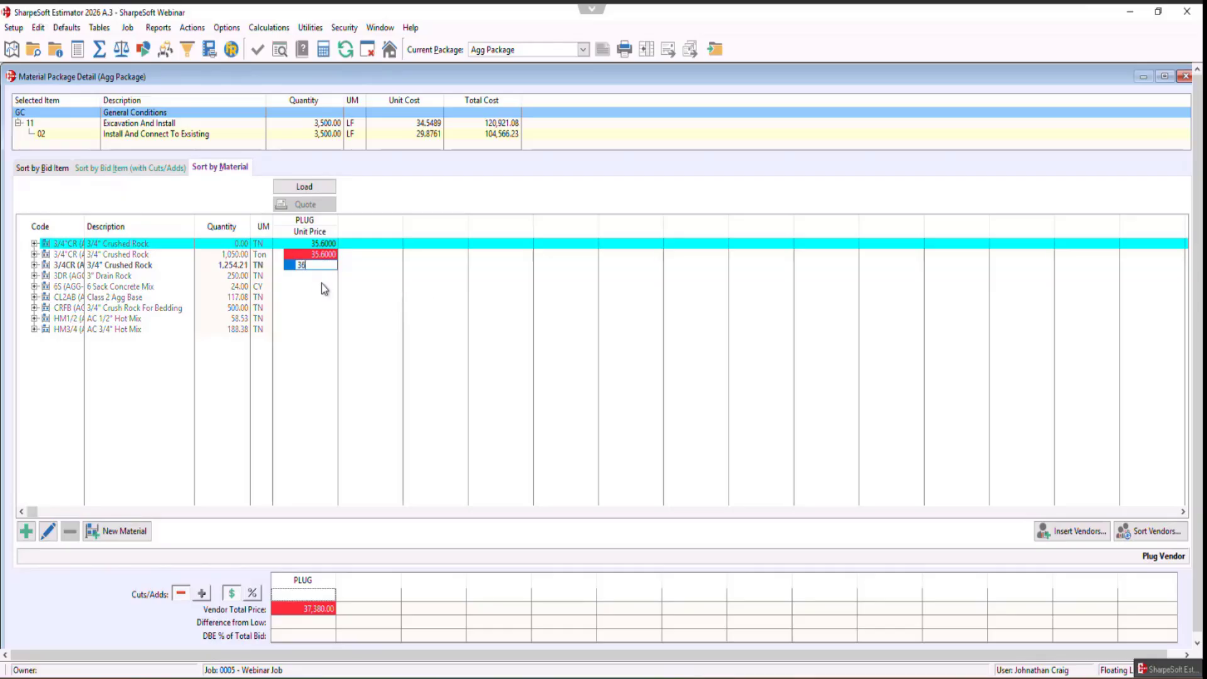
pyautogui.write('6')
pyautogui.press('Return')
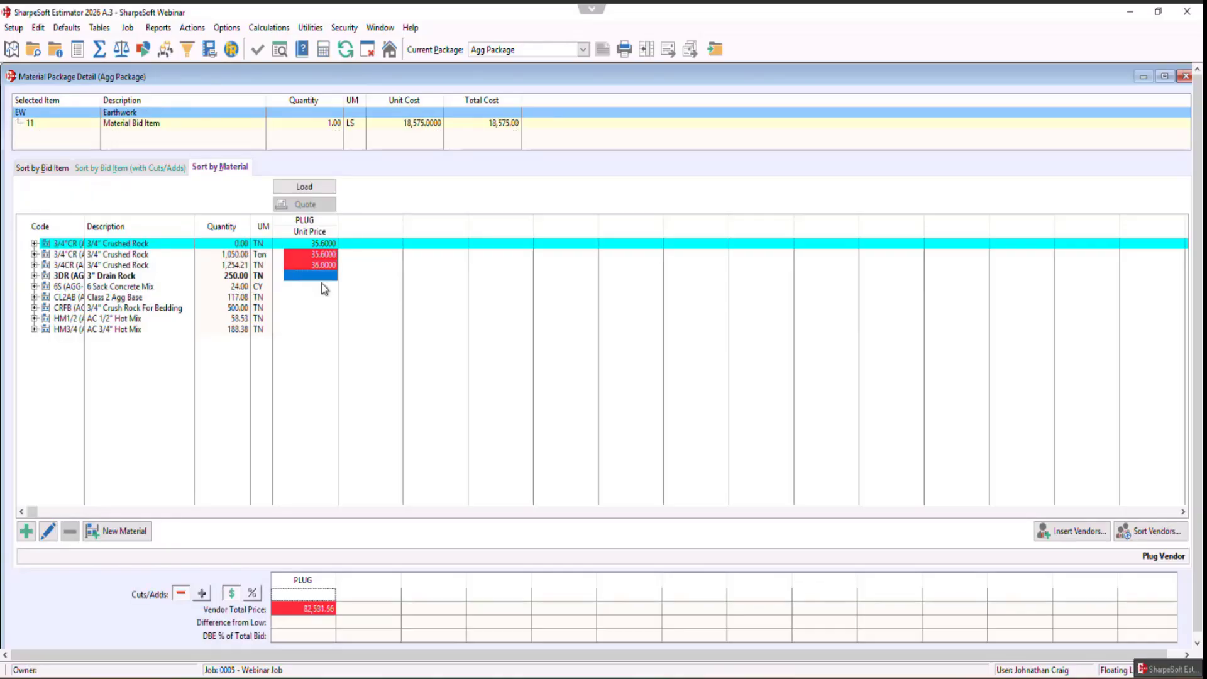
pyautogui.write('55')
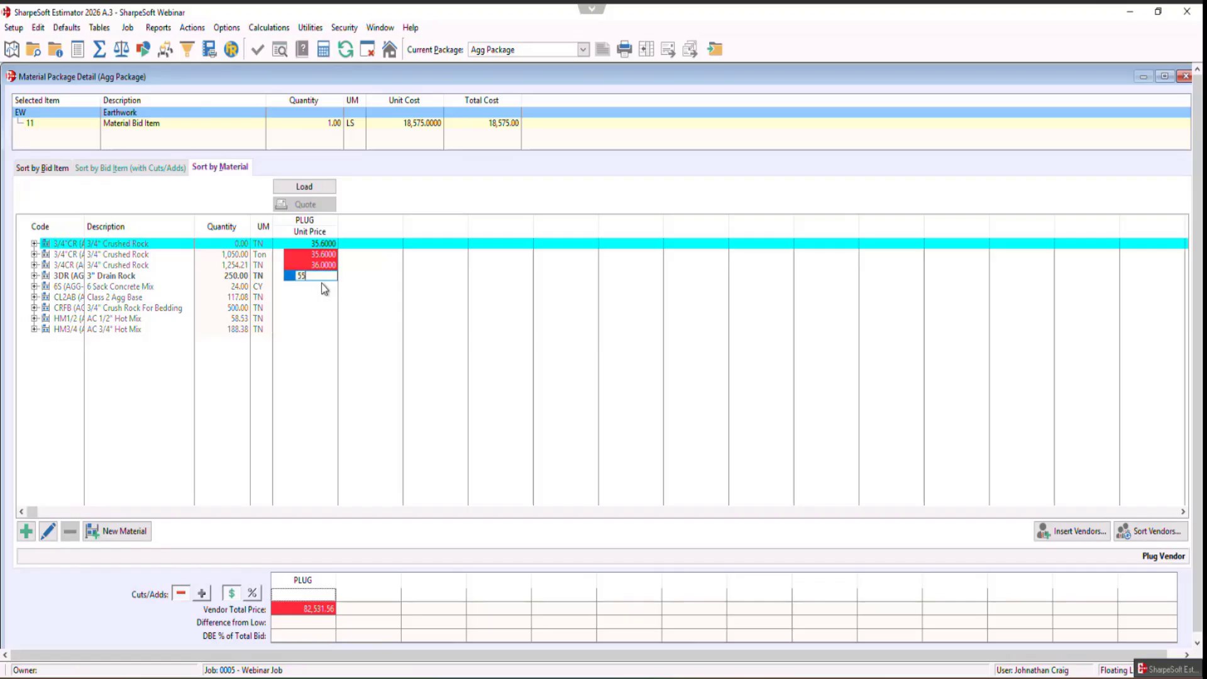
pyautogui.press('Return')
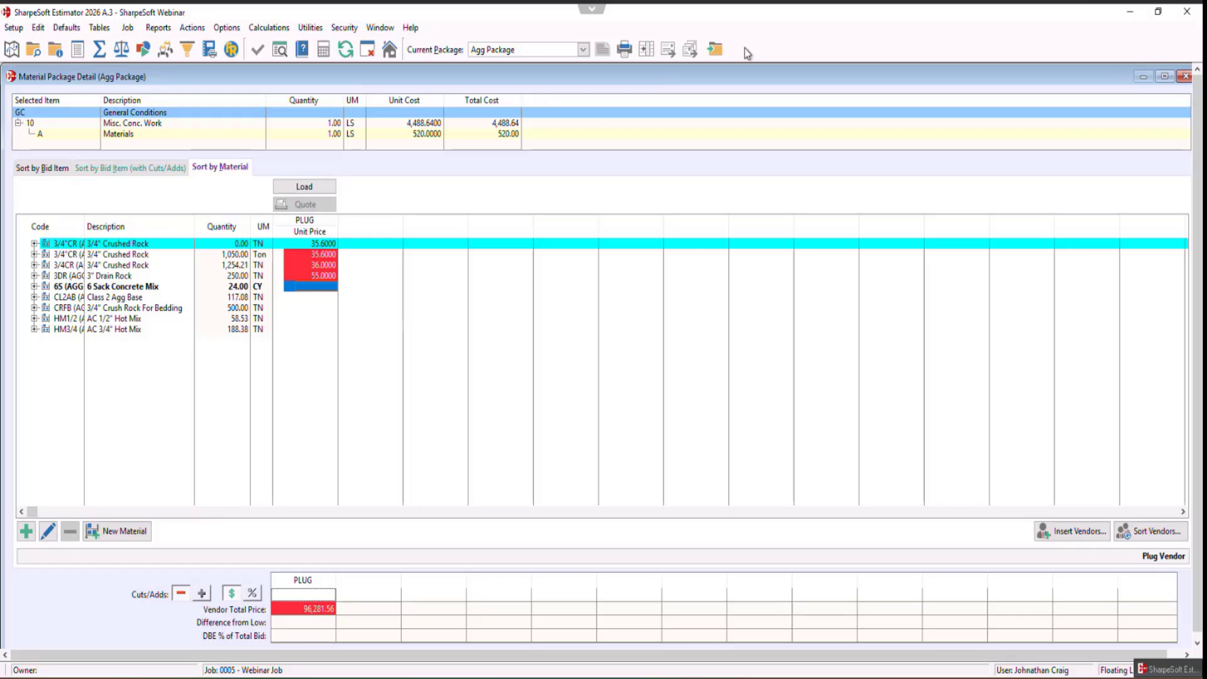
pyautogui.click(1185, 76)
# Start a new material comparison package with code PIPE and description Pipe Package
pyautogui.click(90, 337)
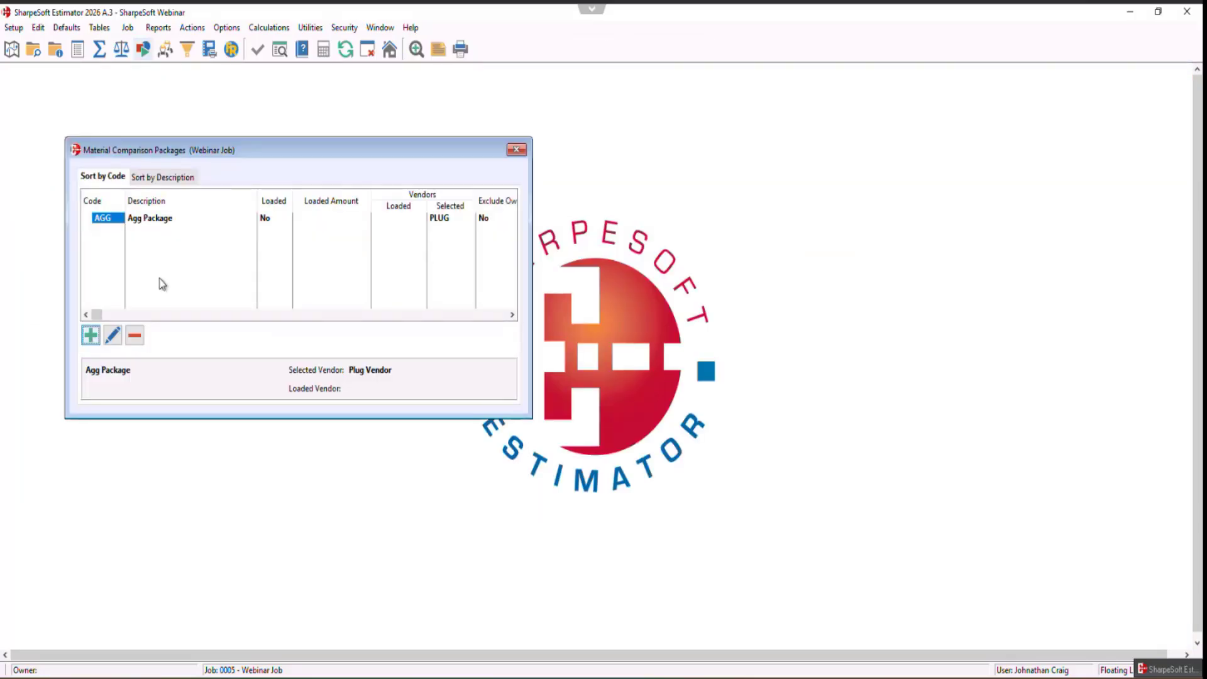
pyautogui.write('PIPE')
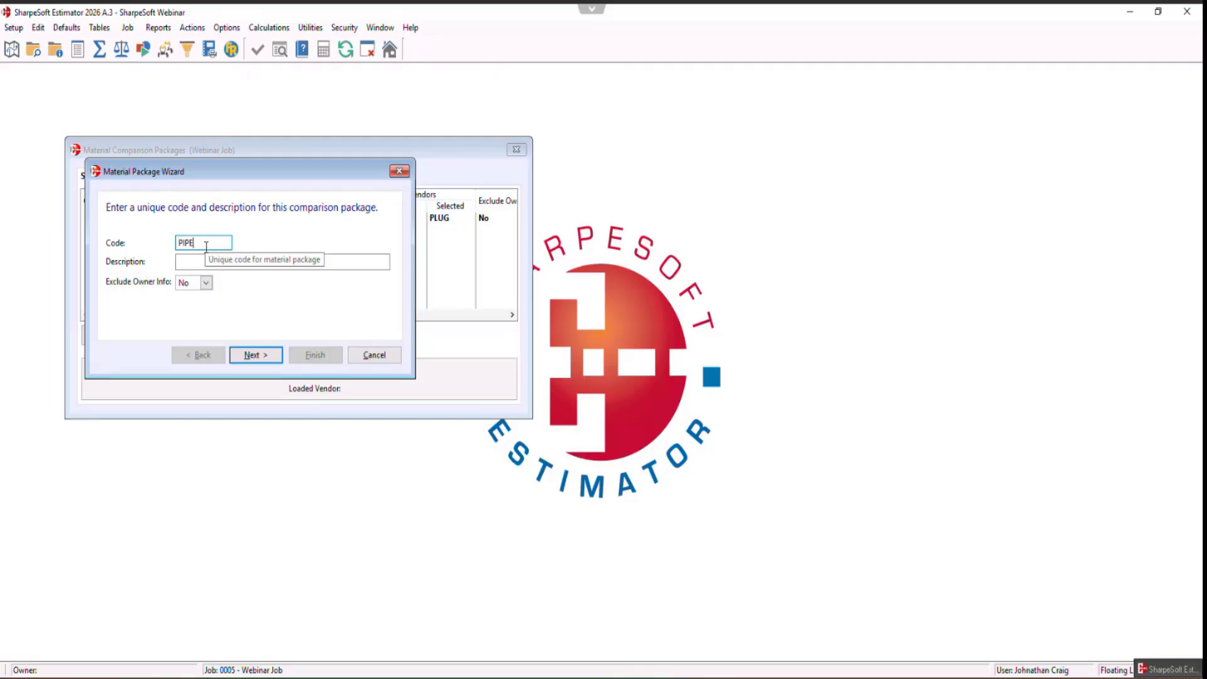
pyautogui.press('Tab')
pyautogui.write('Pipe Package')
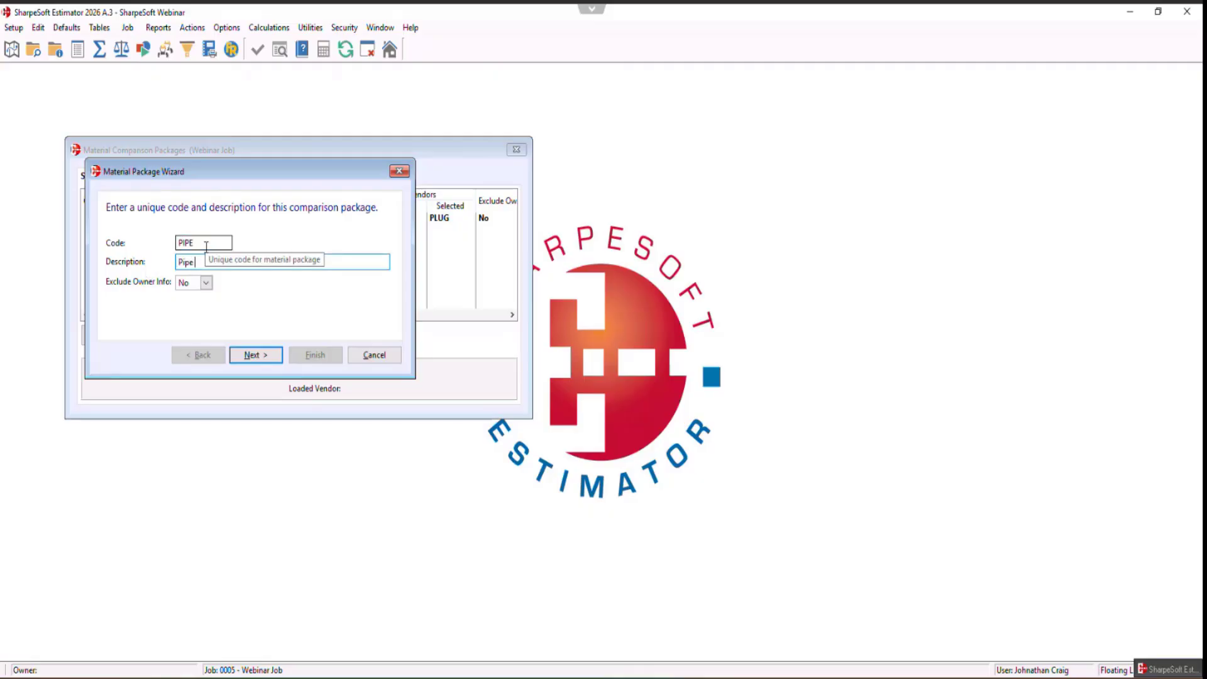
pyautogui.click(255, 355)
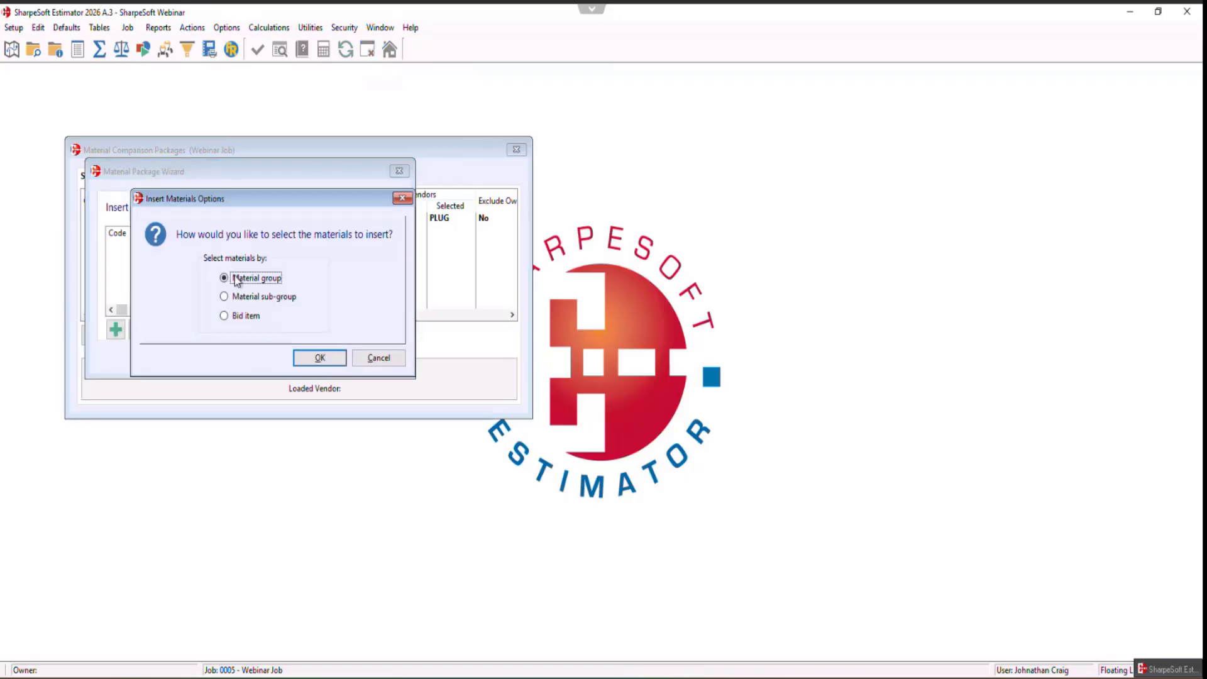
# Insert the job's materials into the new comparison package by material group PIPE
pyautogui.click(322, 357)
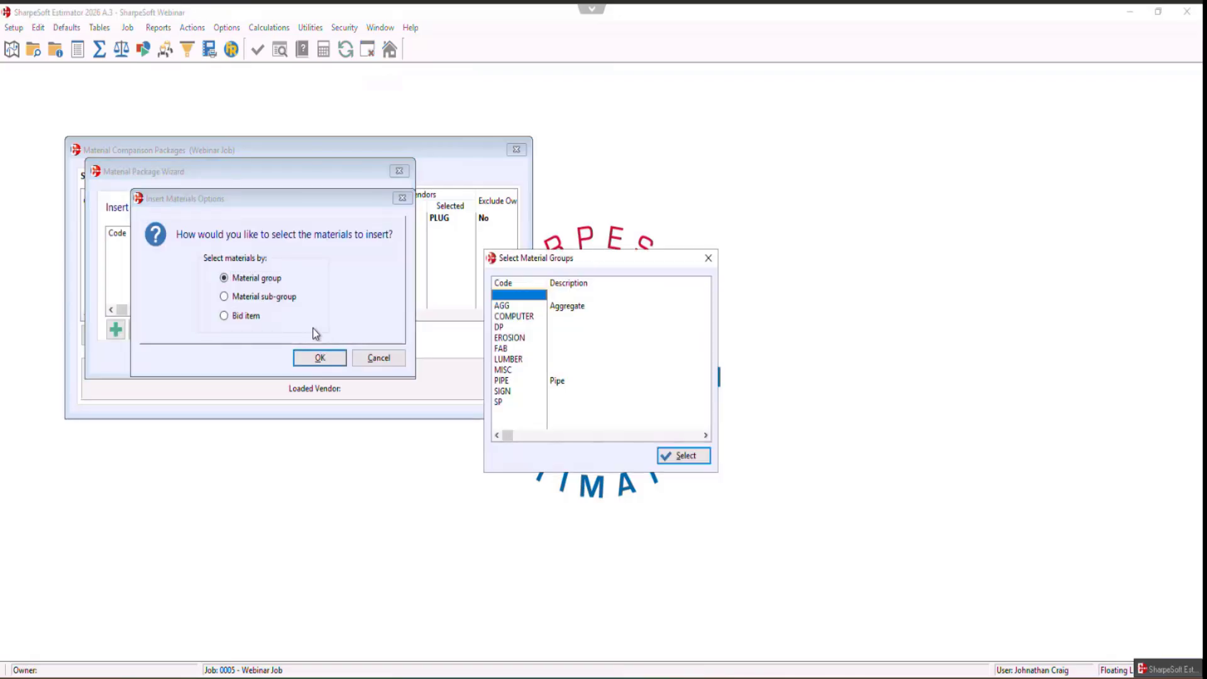
pyautogui.click(508, 382)
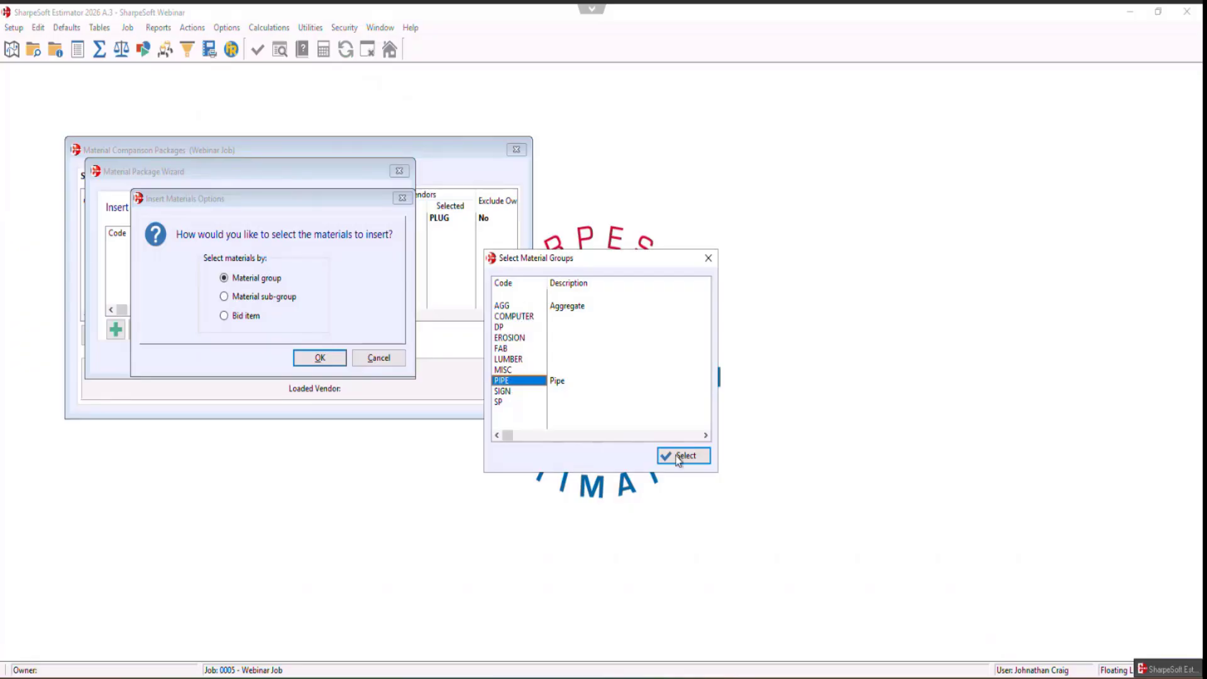
pyautogui.click(686, 459)
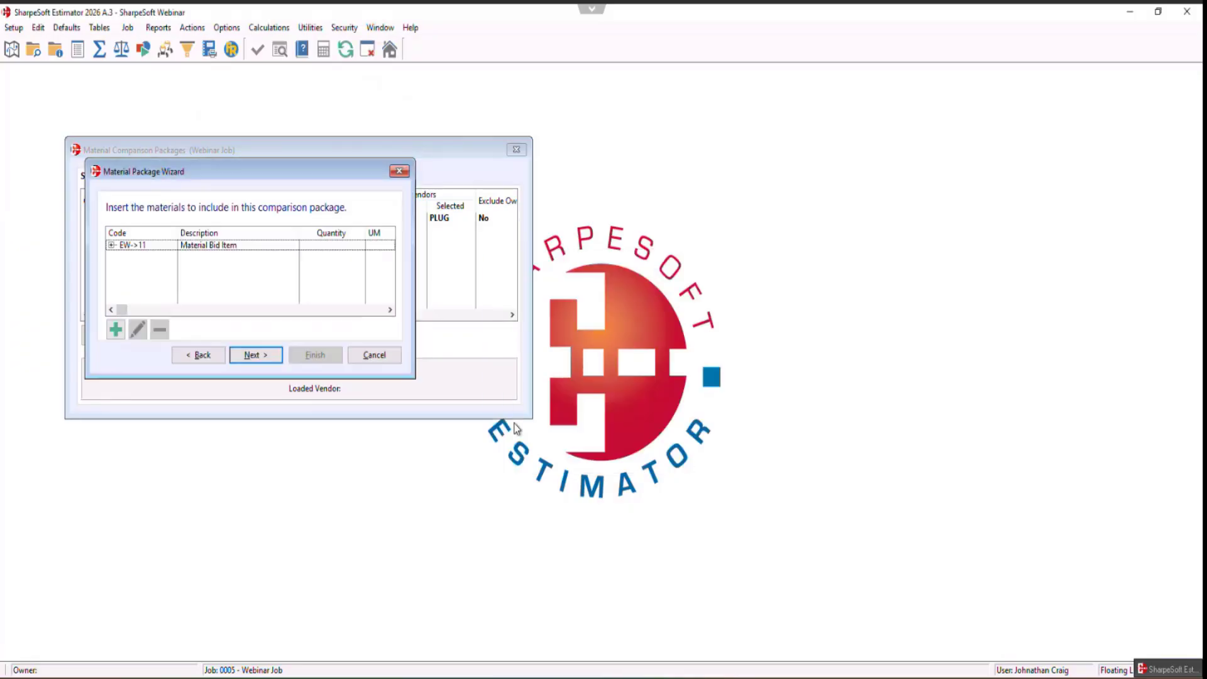
pyautogui.click(252, 356)
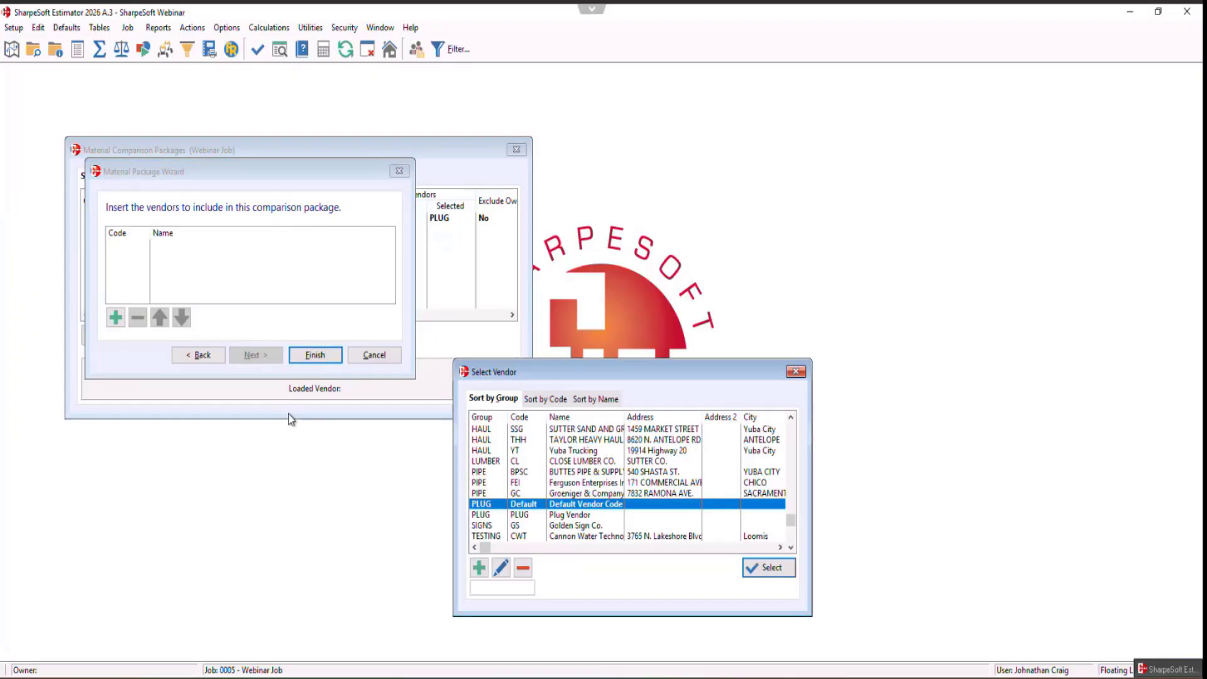
# Add the vendor PLUG (Plug Vendor) to the Pipe Package and finish creating it
pyautogui.click(584, 515)
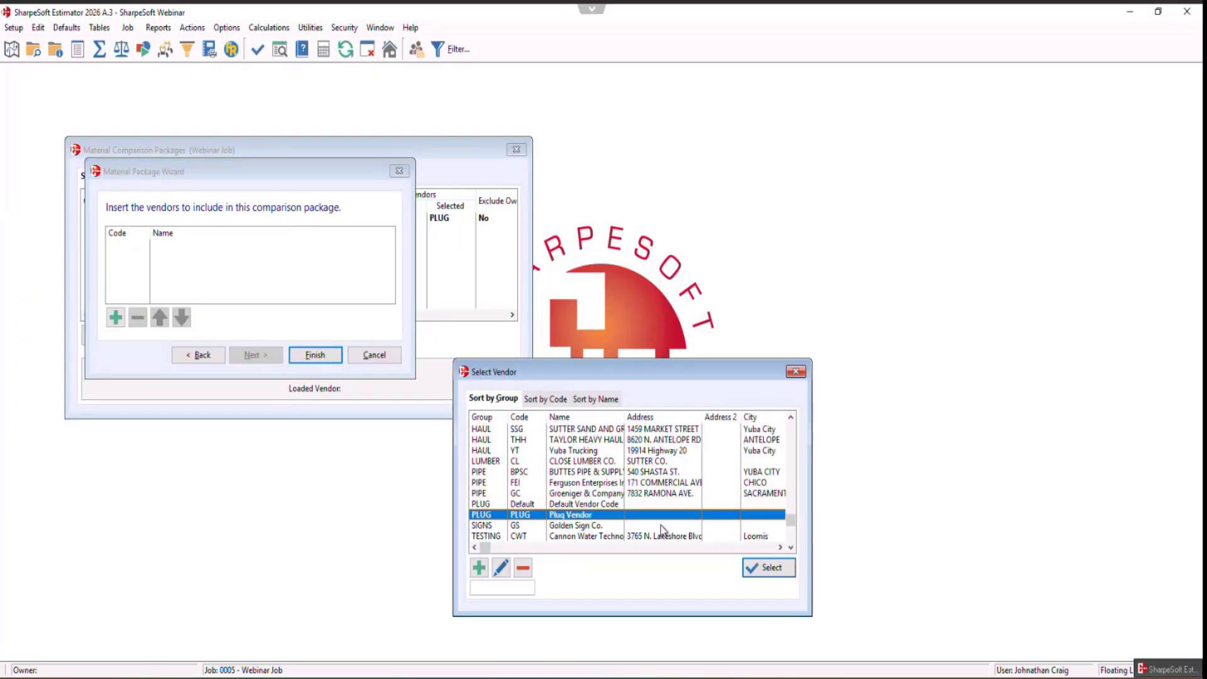
pyautogui.click(773, 570)
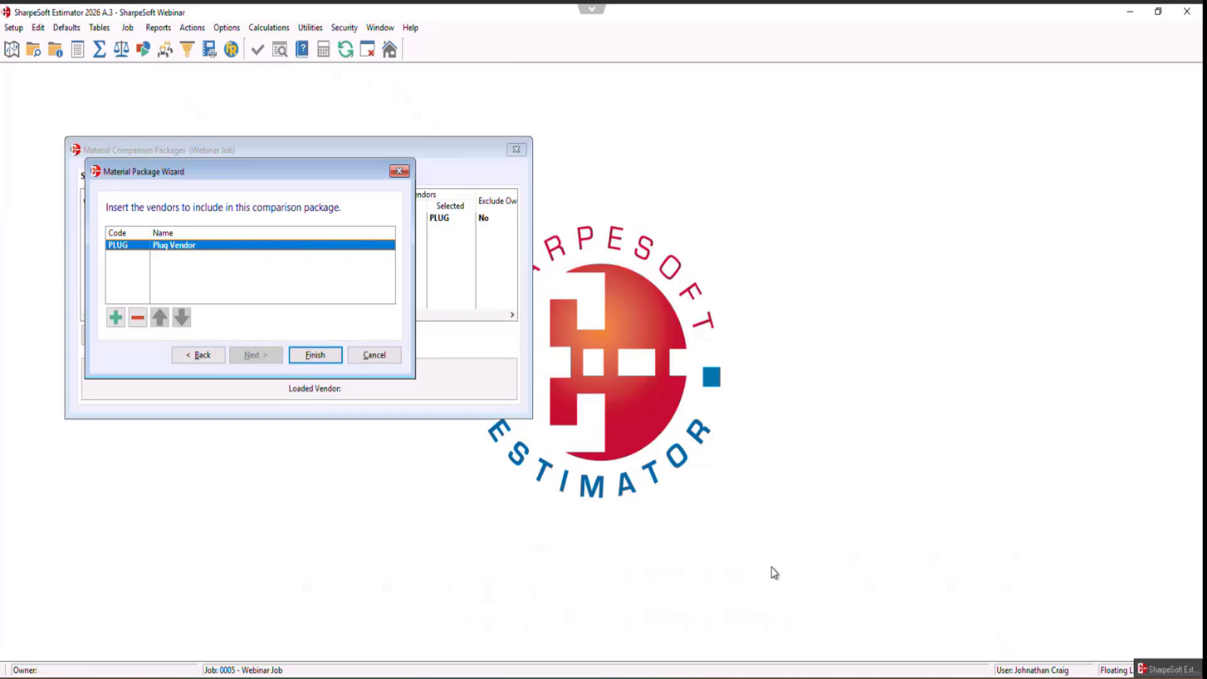
pyautogui.click(315, 355)
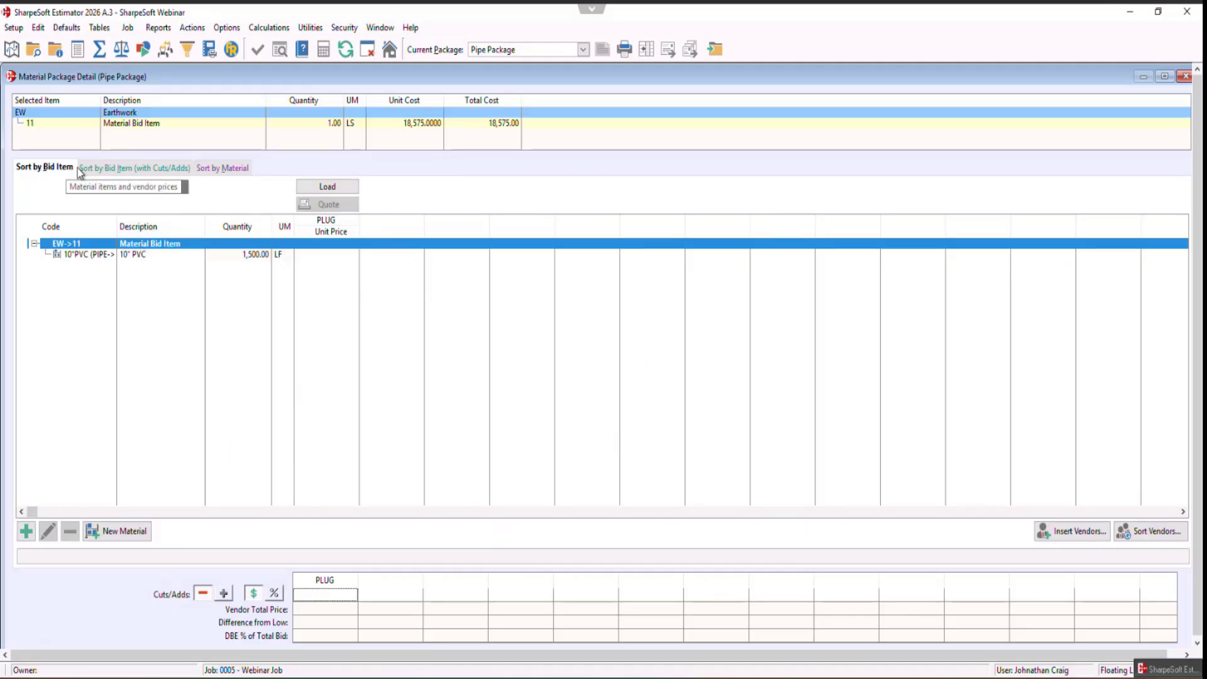
# Review the Pipe Package sorted by material, including PLUG's unit price for the 10" PVC, and close its detail
pyautogui.click(231, 169)
pyautogui.click(310, 250)
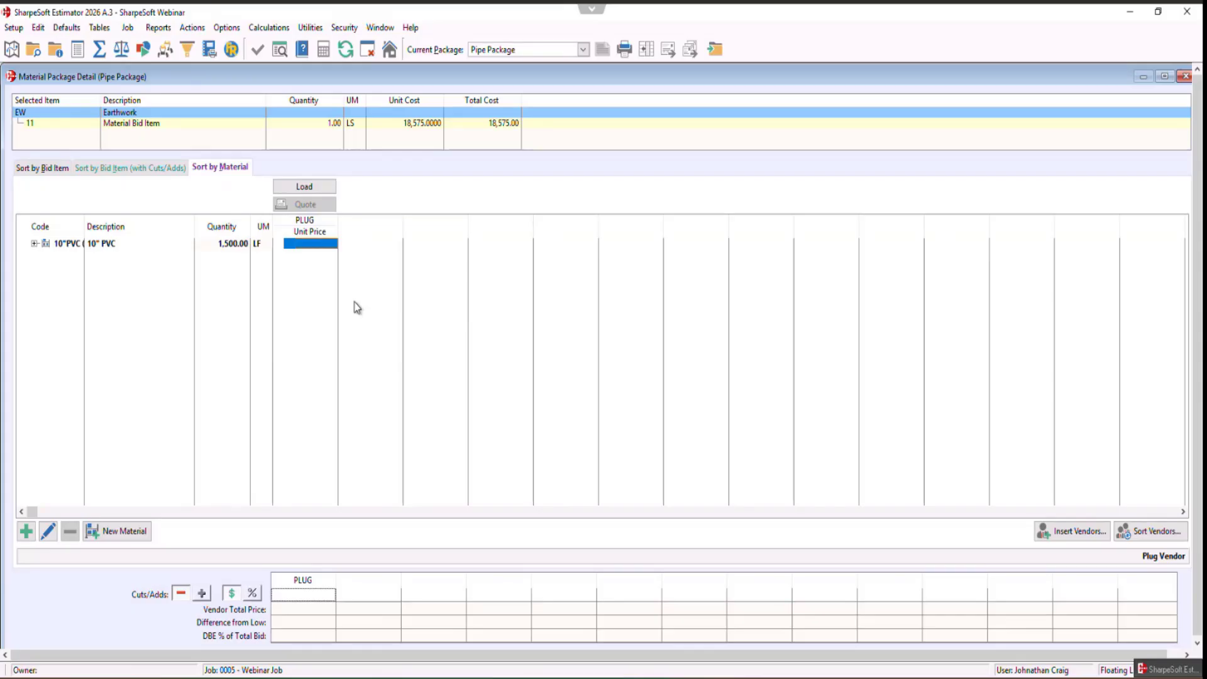
pyautogui.click(1185, 77)
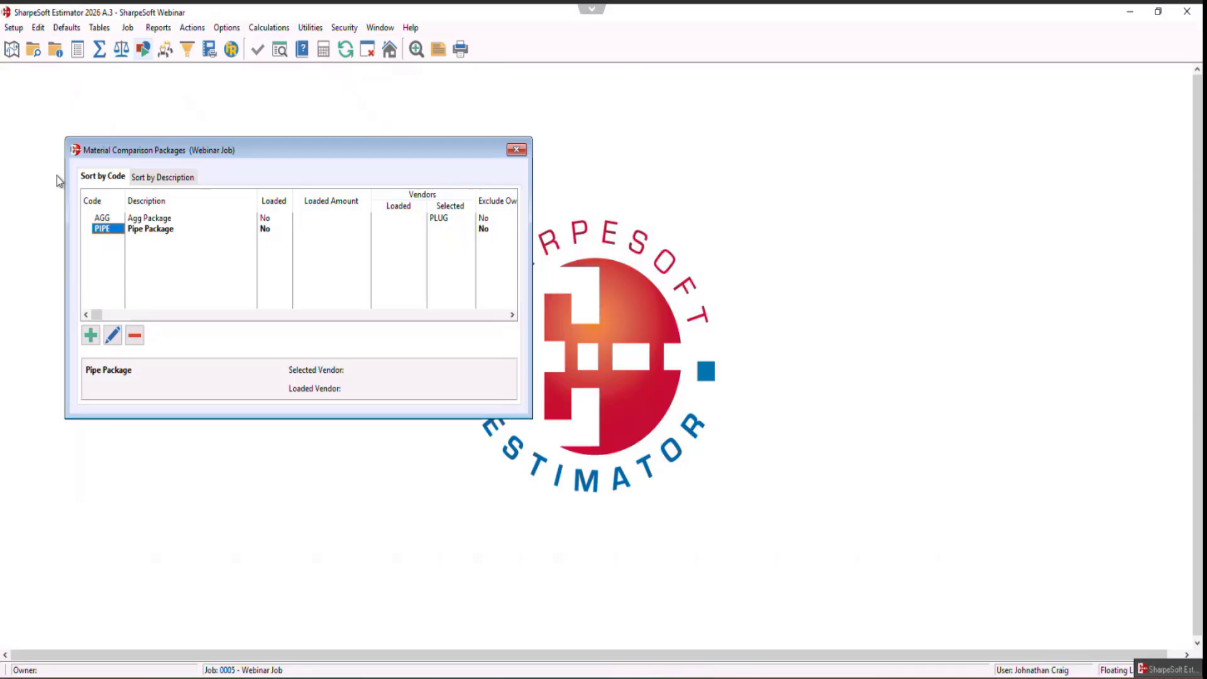